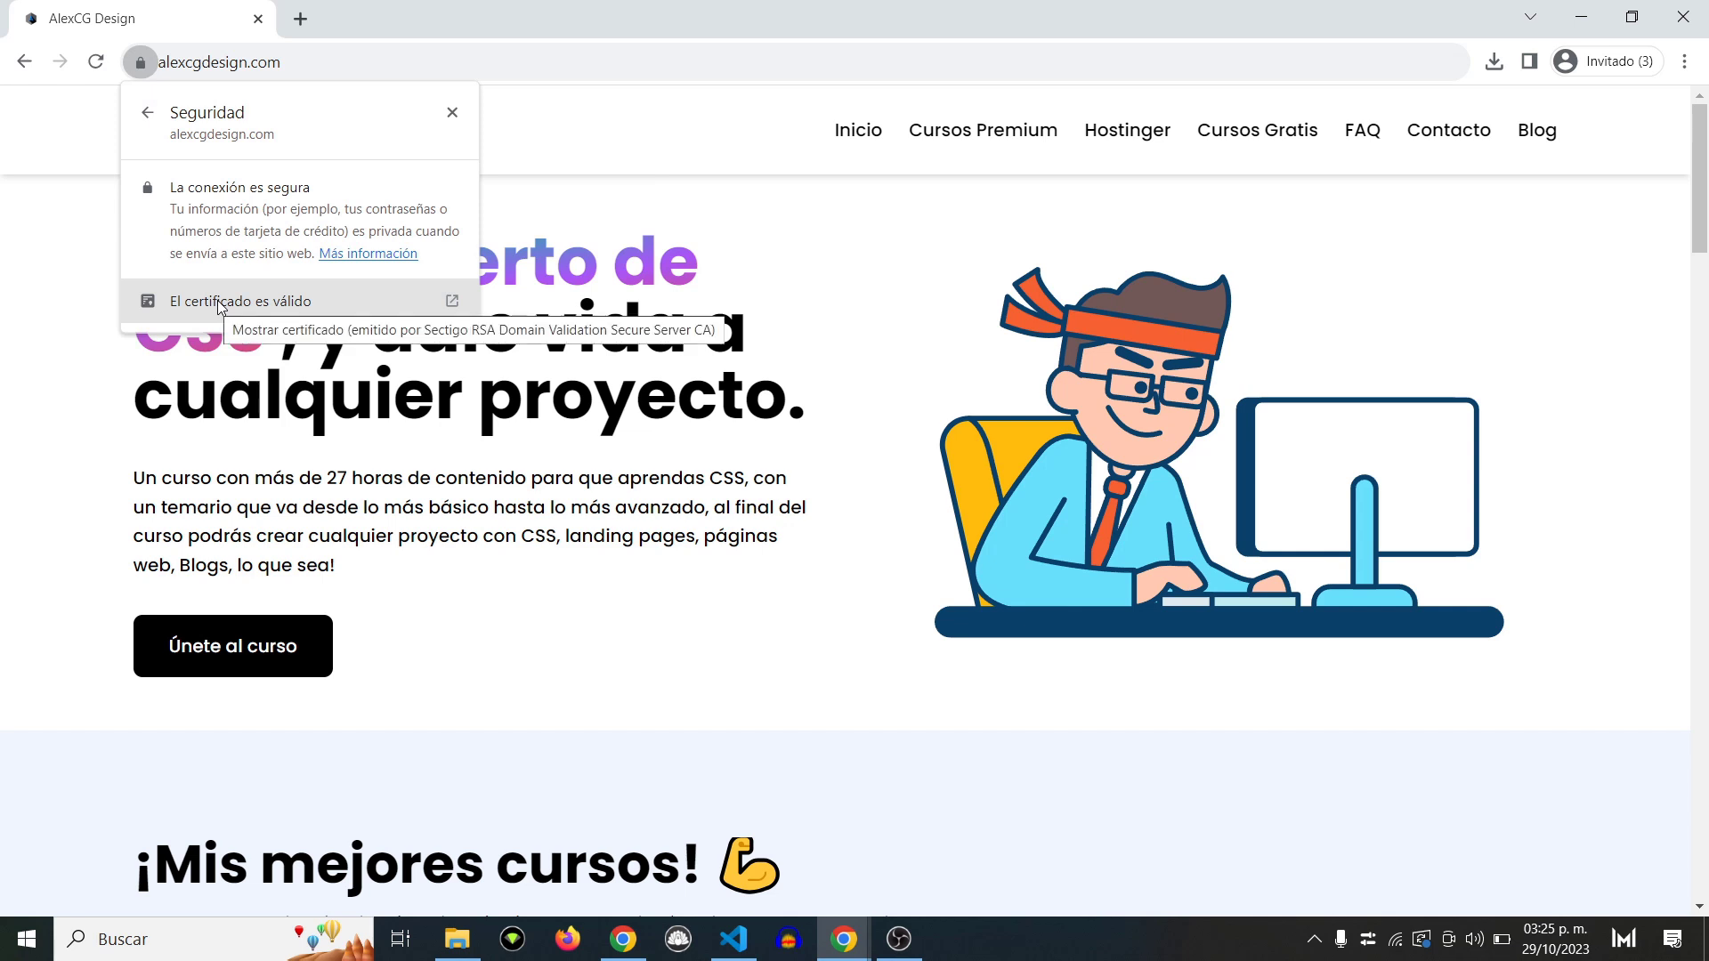
pyautogui.click(257, 64)
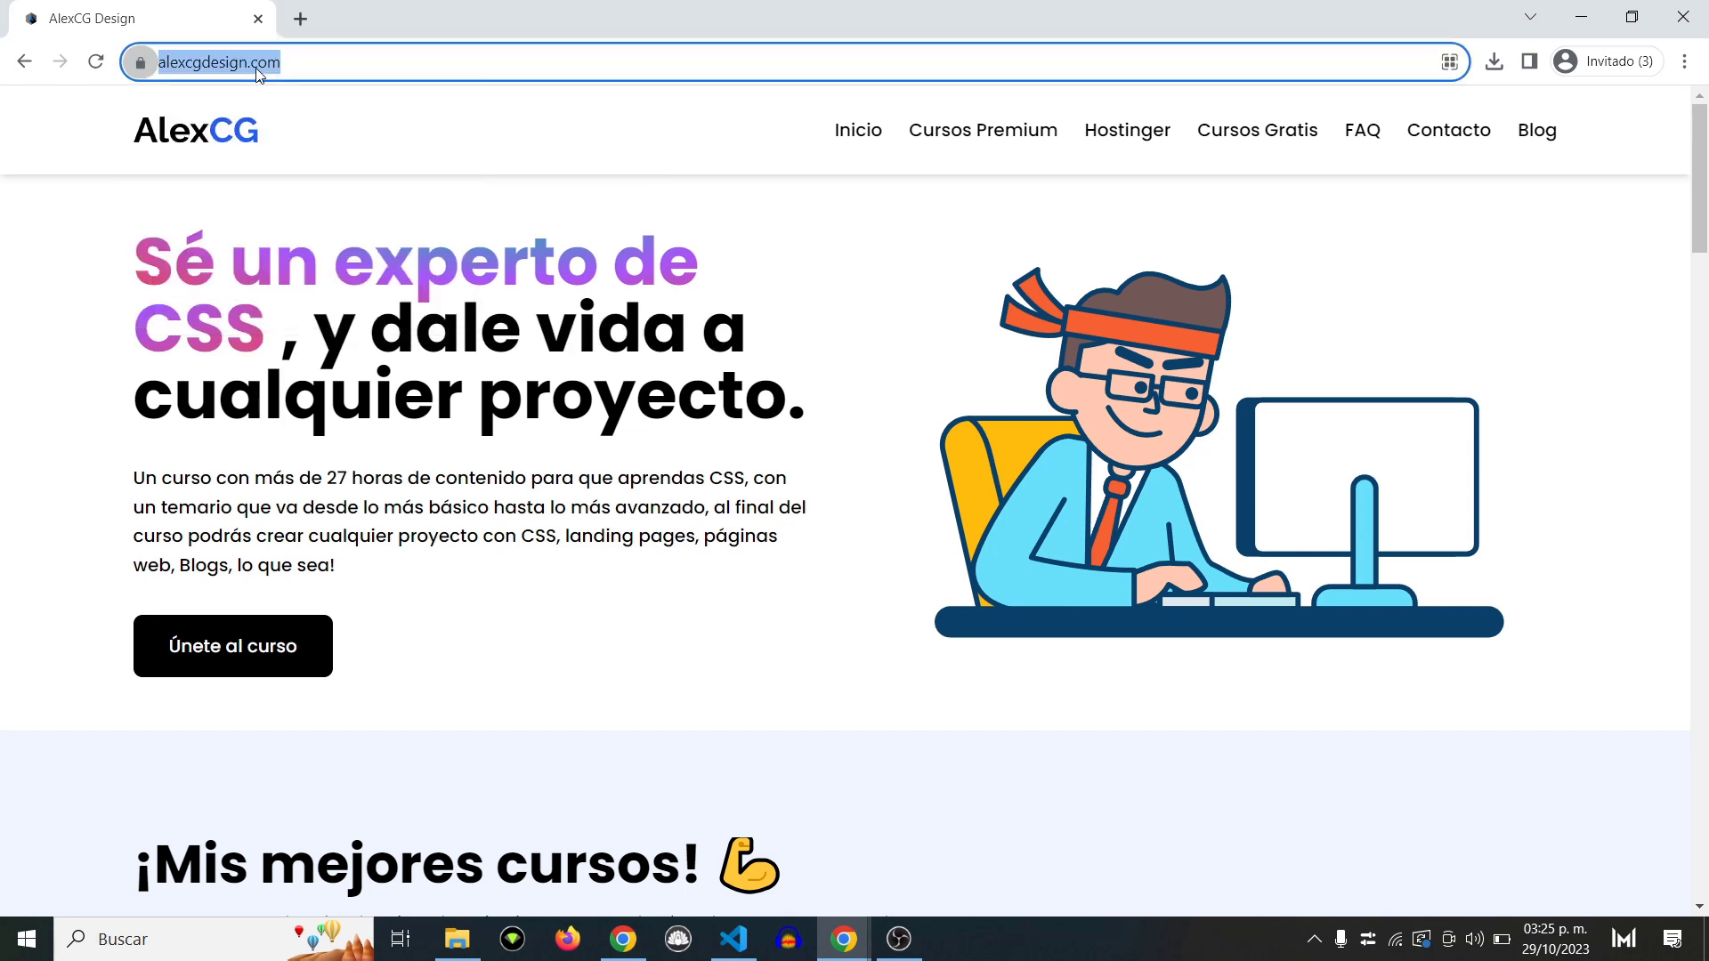
pyautogui.write('htt')
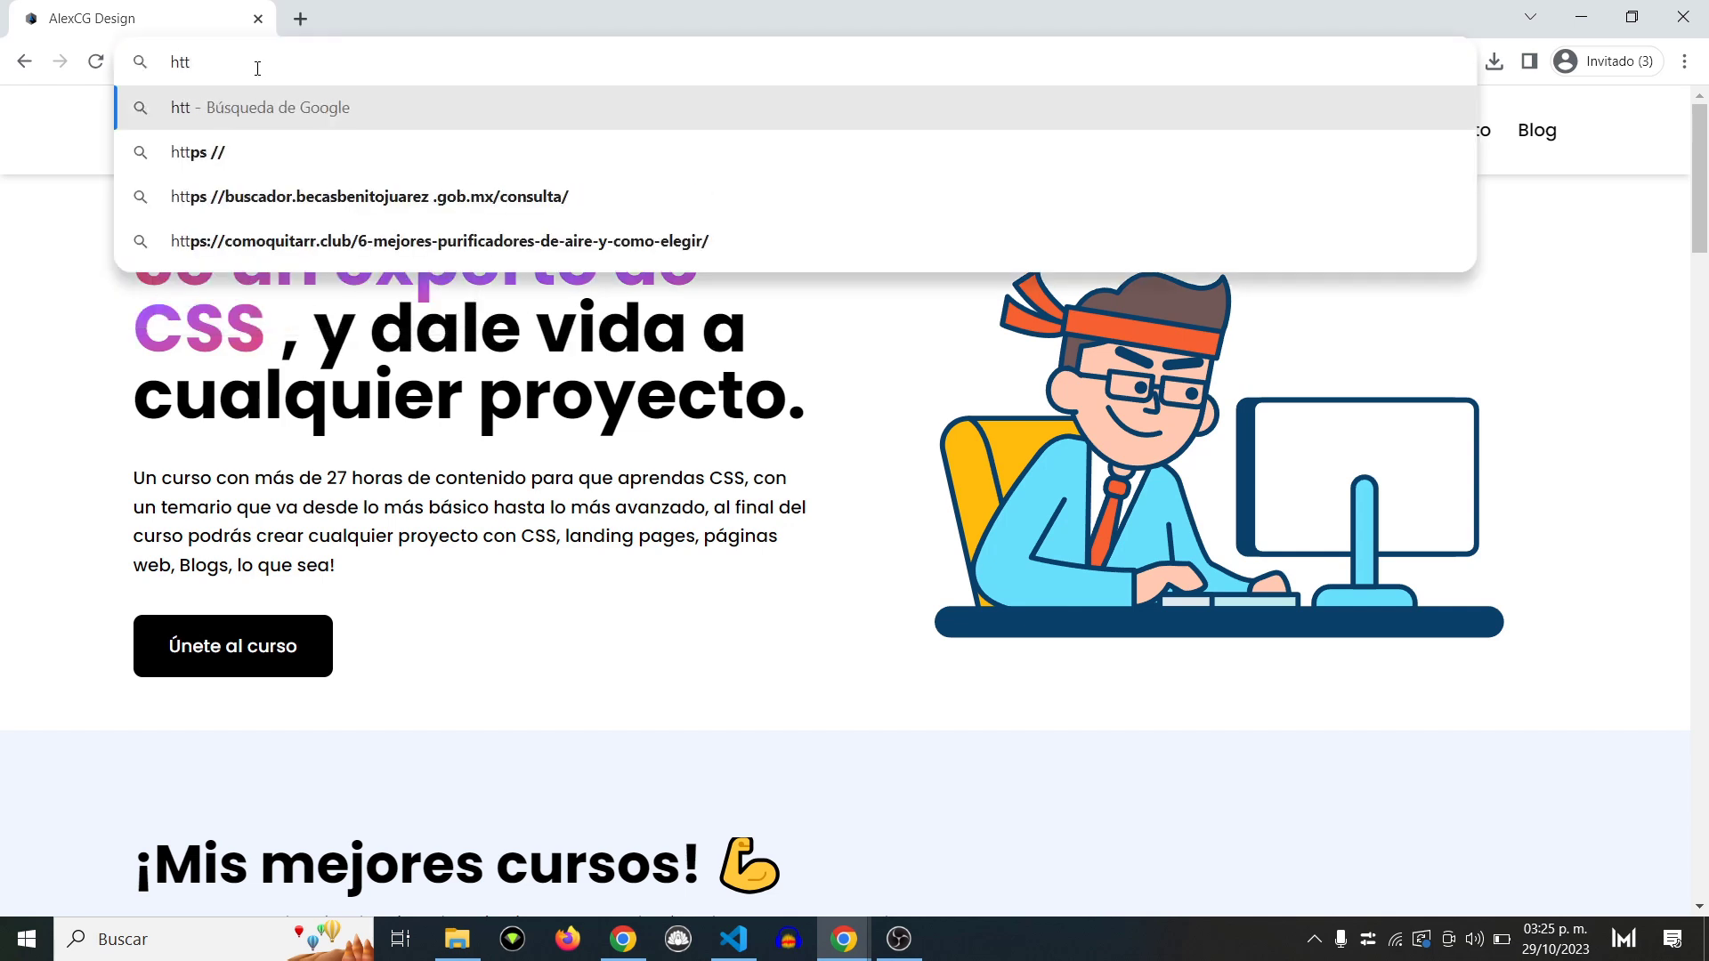
pyautogui.write('ps://')
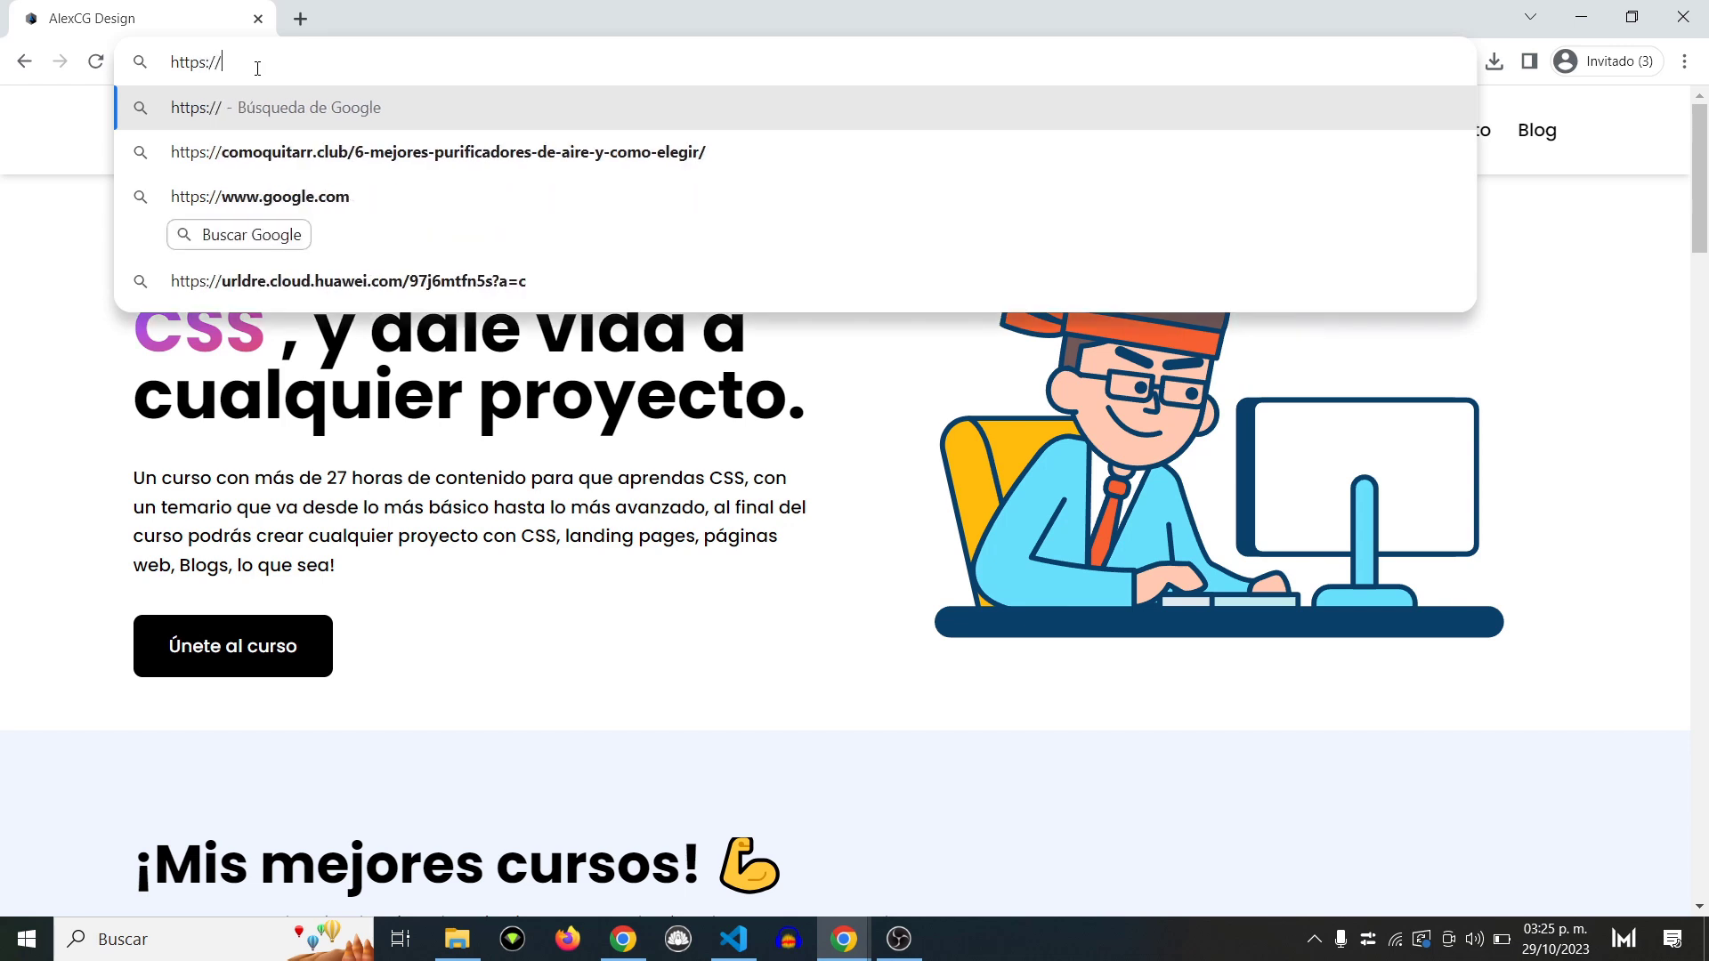
pyautogui.write('alexcgdesi')
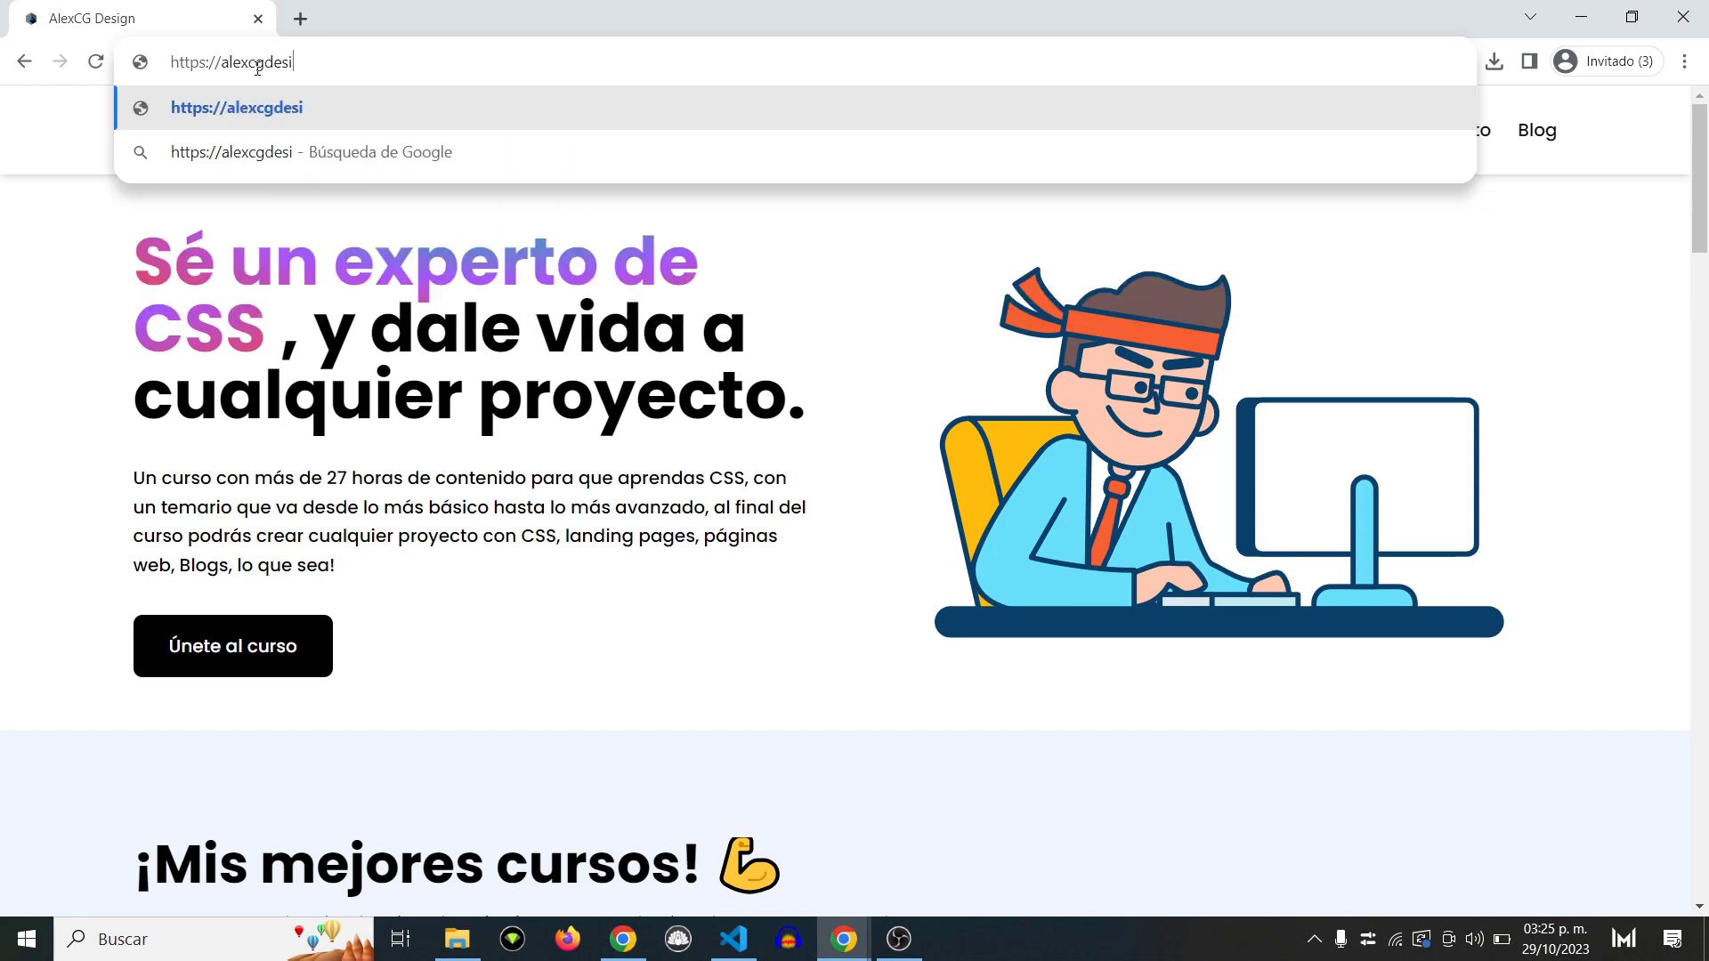
pyautogui.write('gn.com')
pyautogui.press('Return')
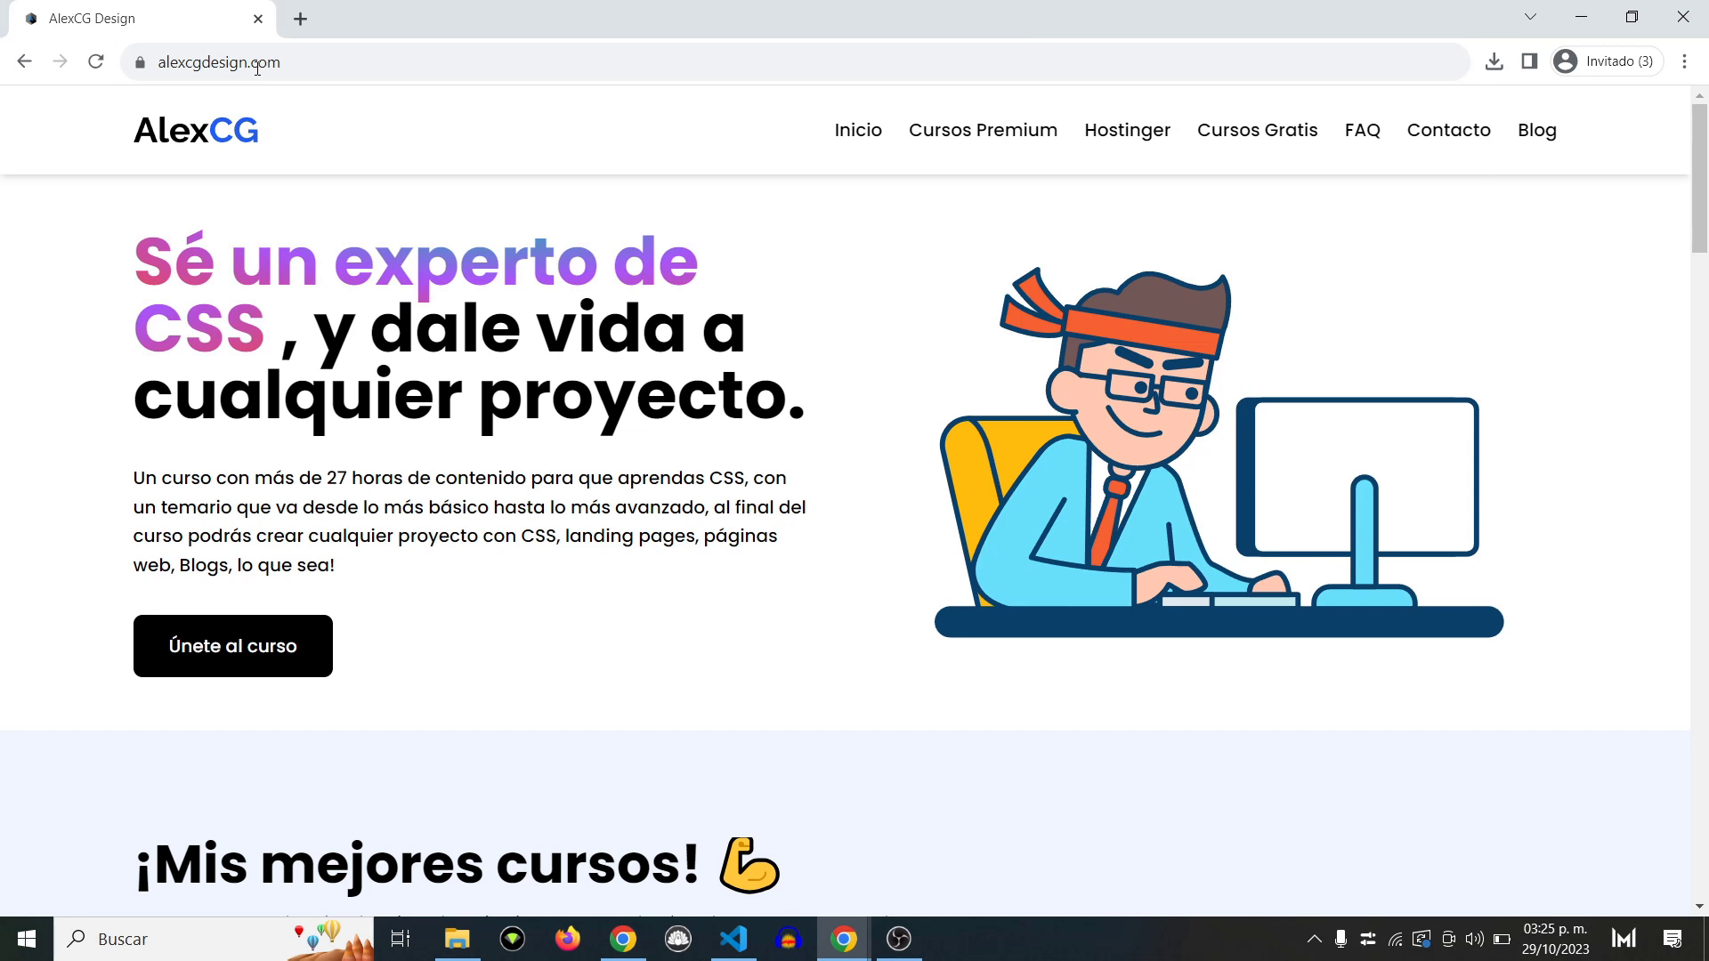
# Step: Go to the Hostinger recommendation page at hostinger.com/alexcg
pyautogui.click(258, 68)
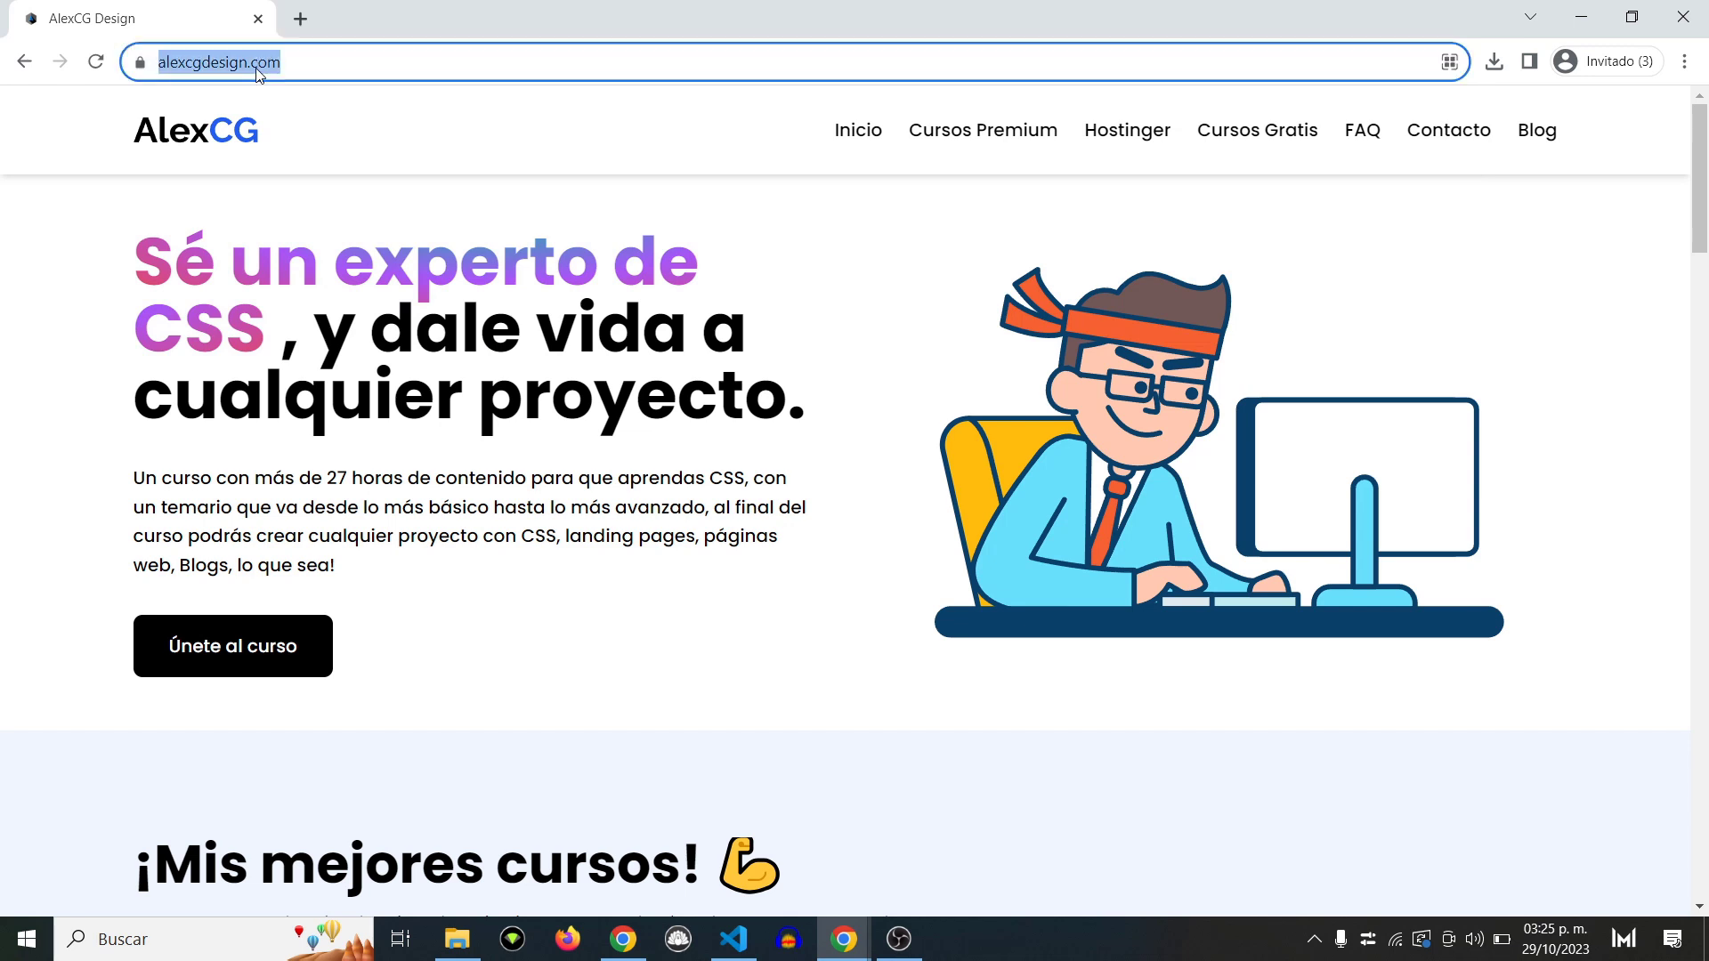
pyautogui.write('hostin')
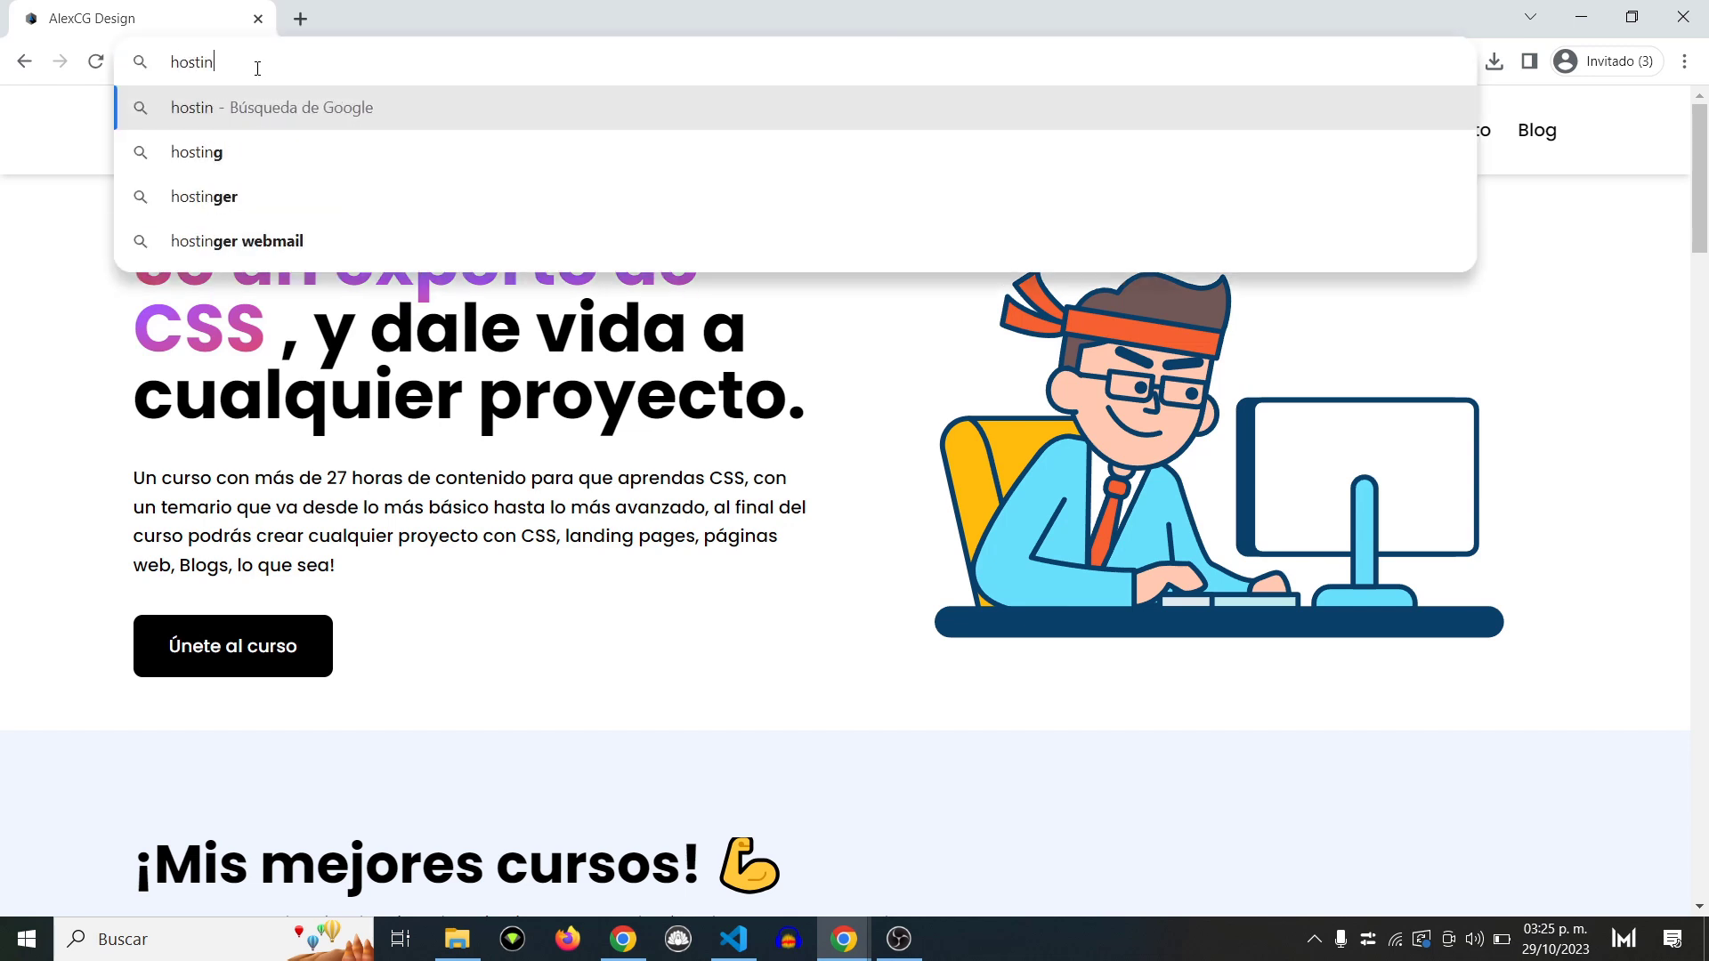
pyautogui.write('ger.com')
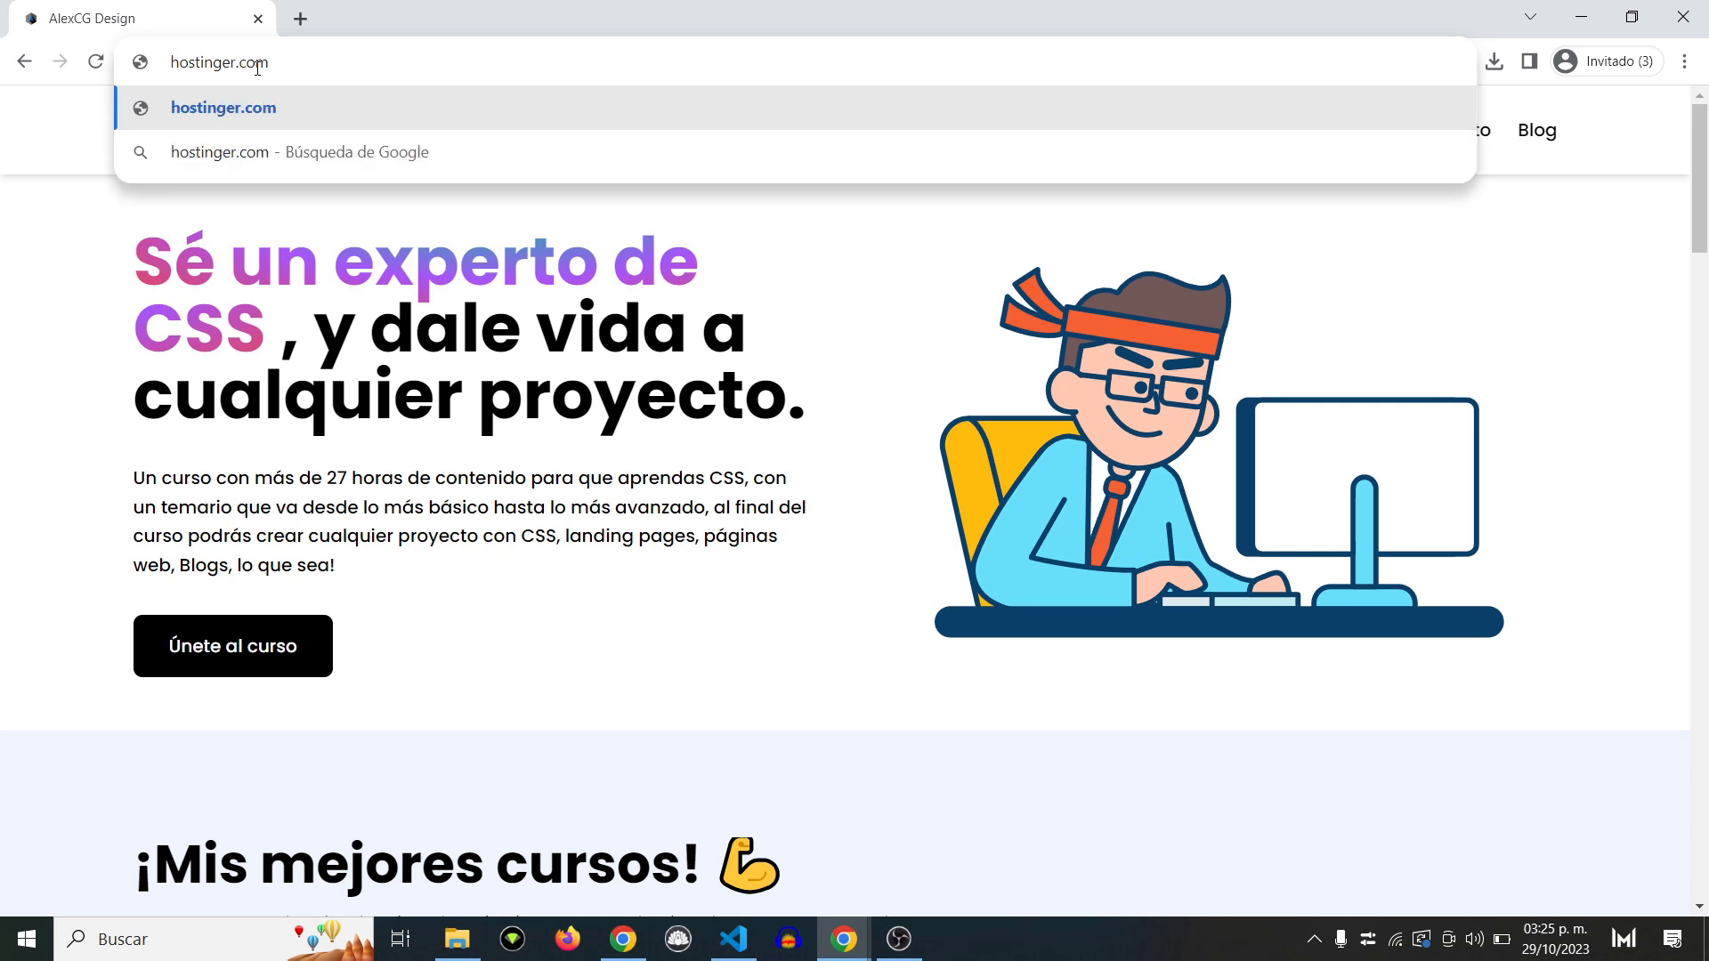
pyautogui.write('/alexcg')
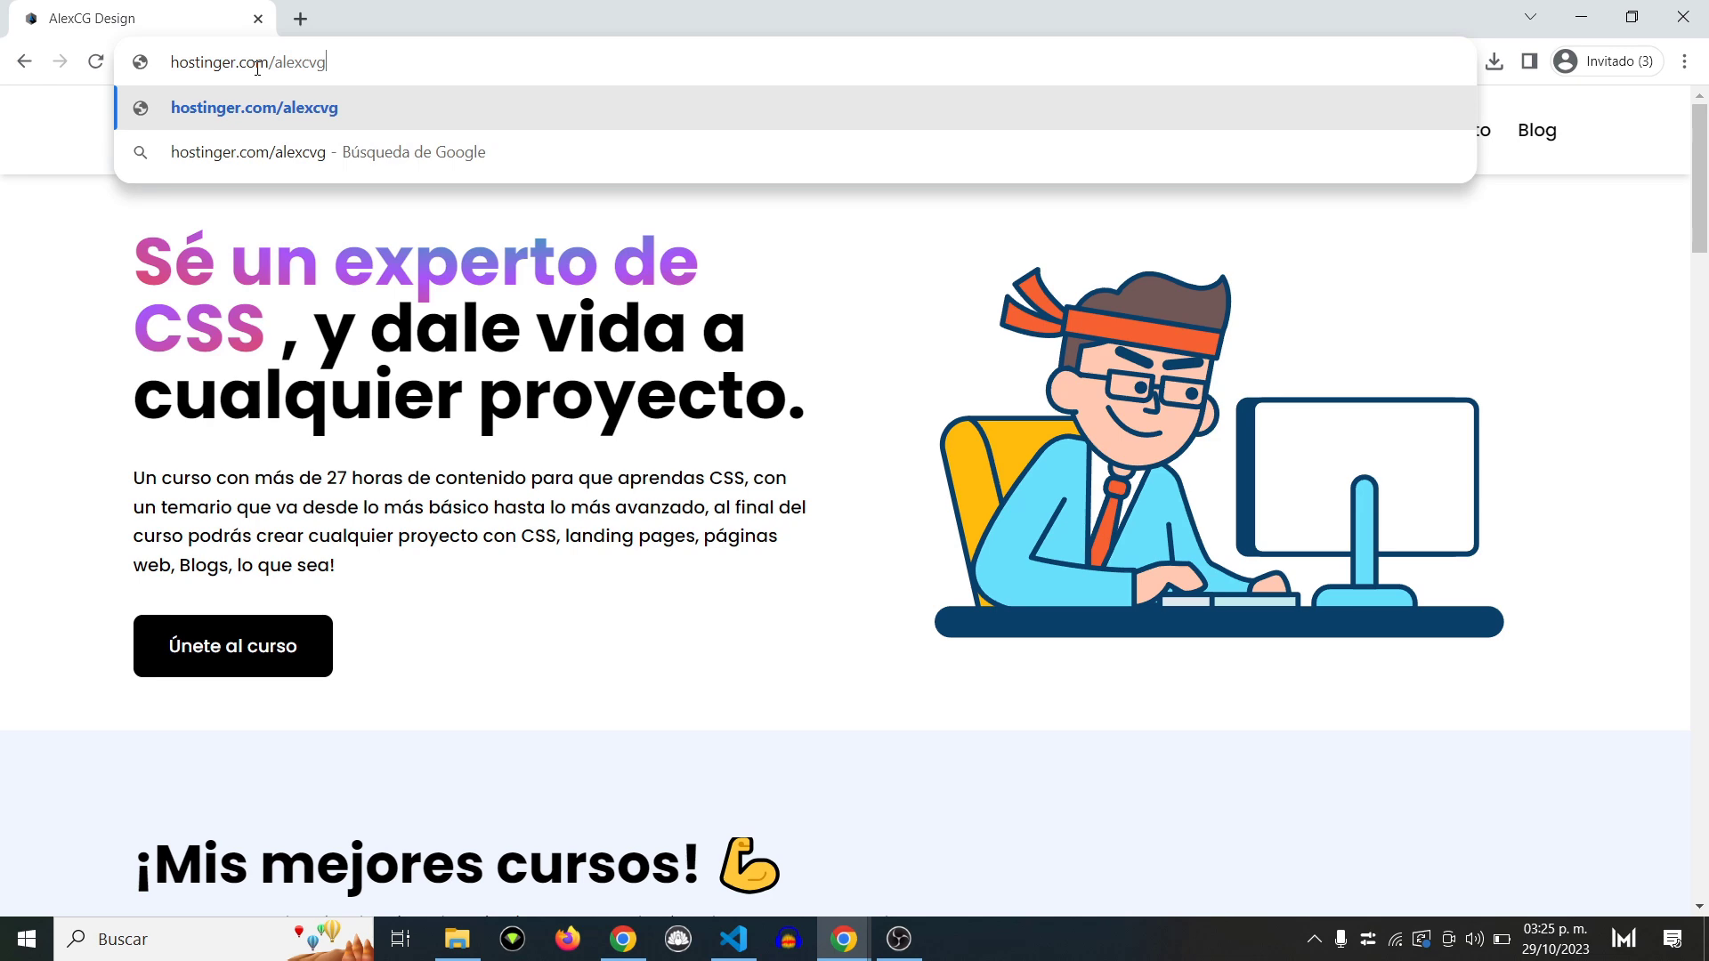
pyautogui.press('Return')
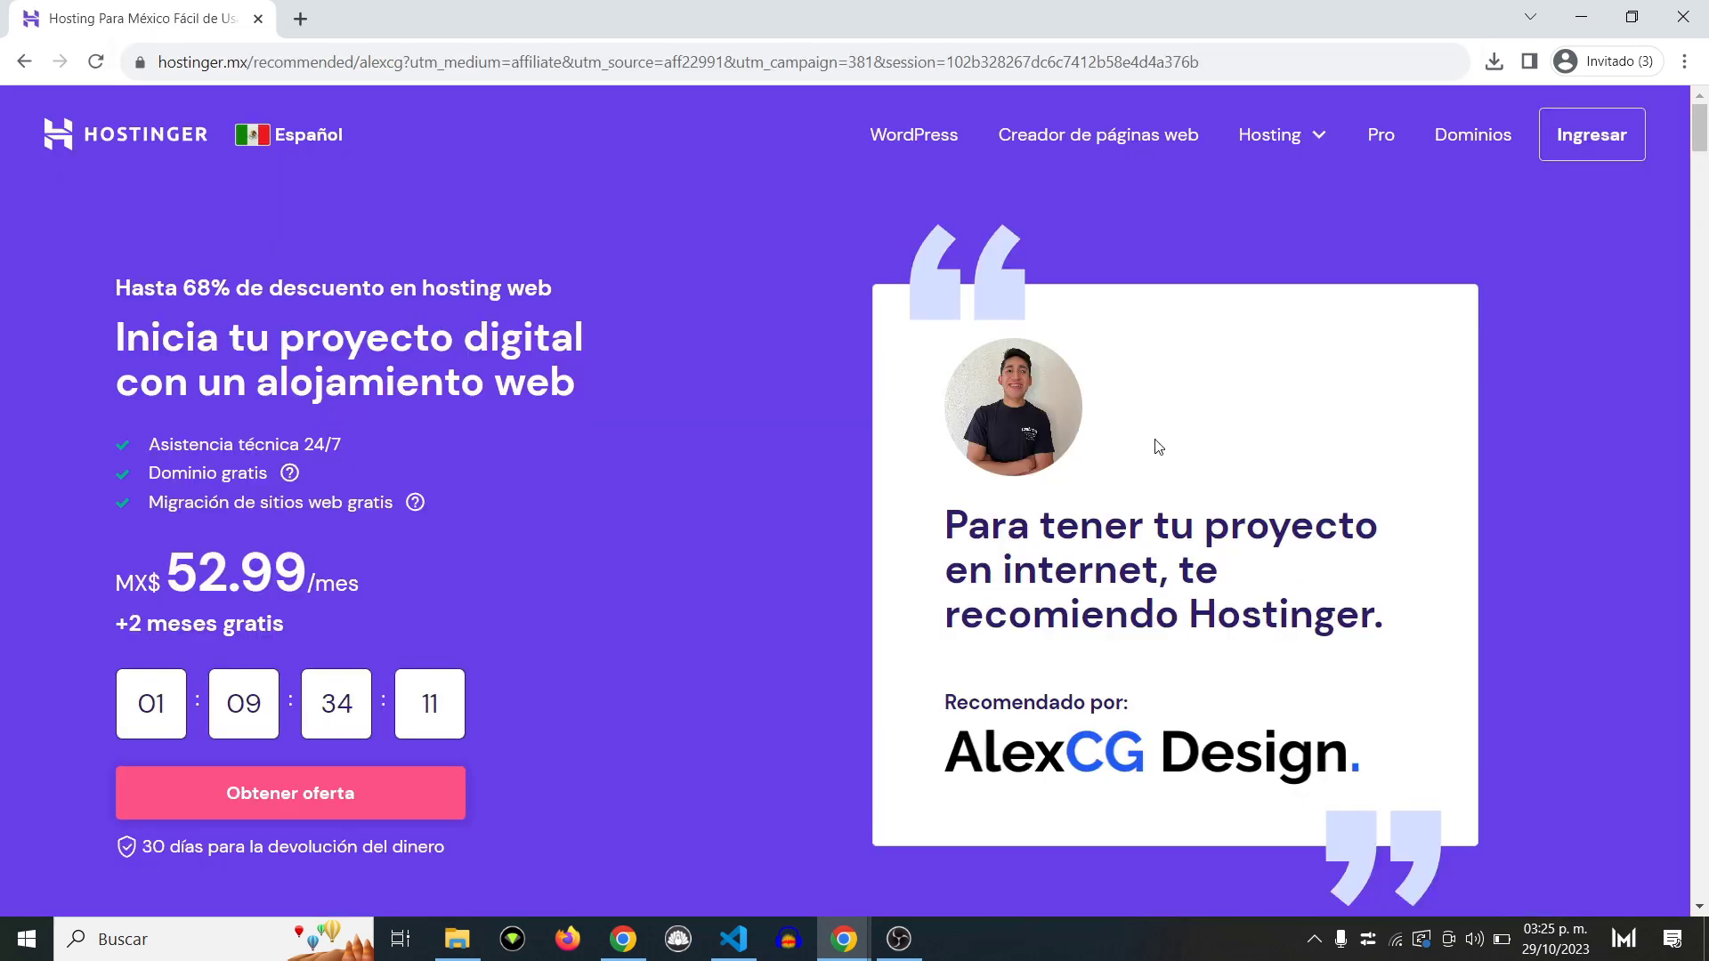
# Step: Compare the features of the web hosting plans, including the free unlimited SSL, and add the Business plan to the cart
pyautogui.scroll(-12, 1098, 603)
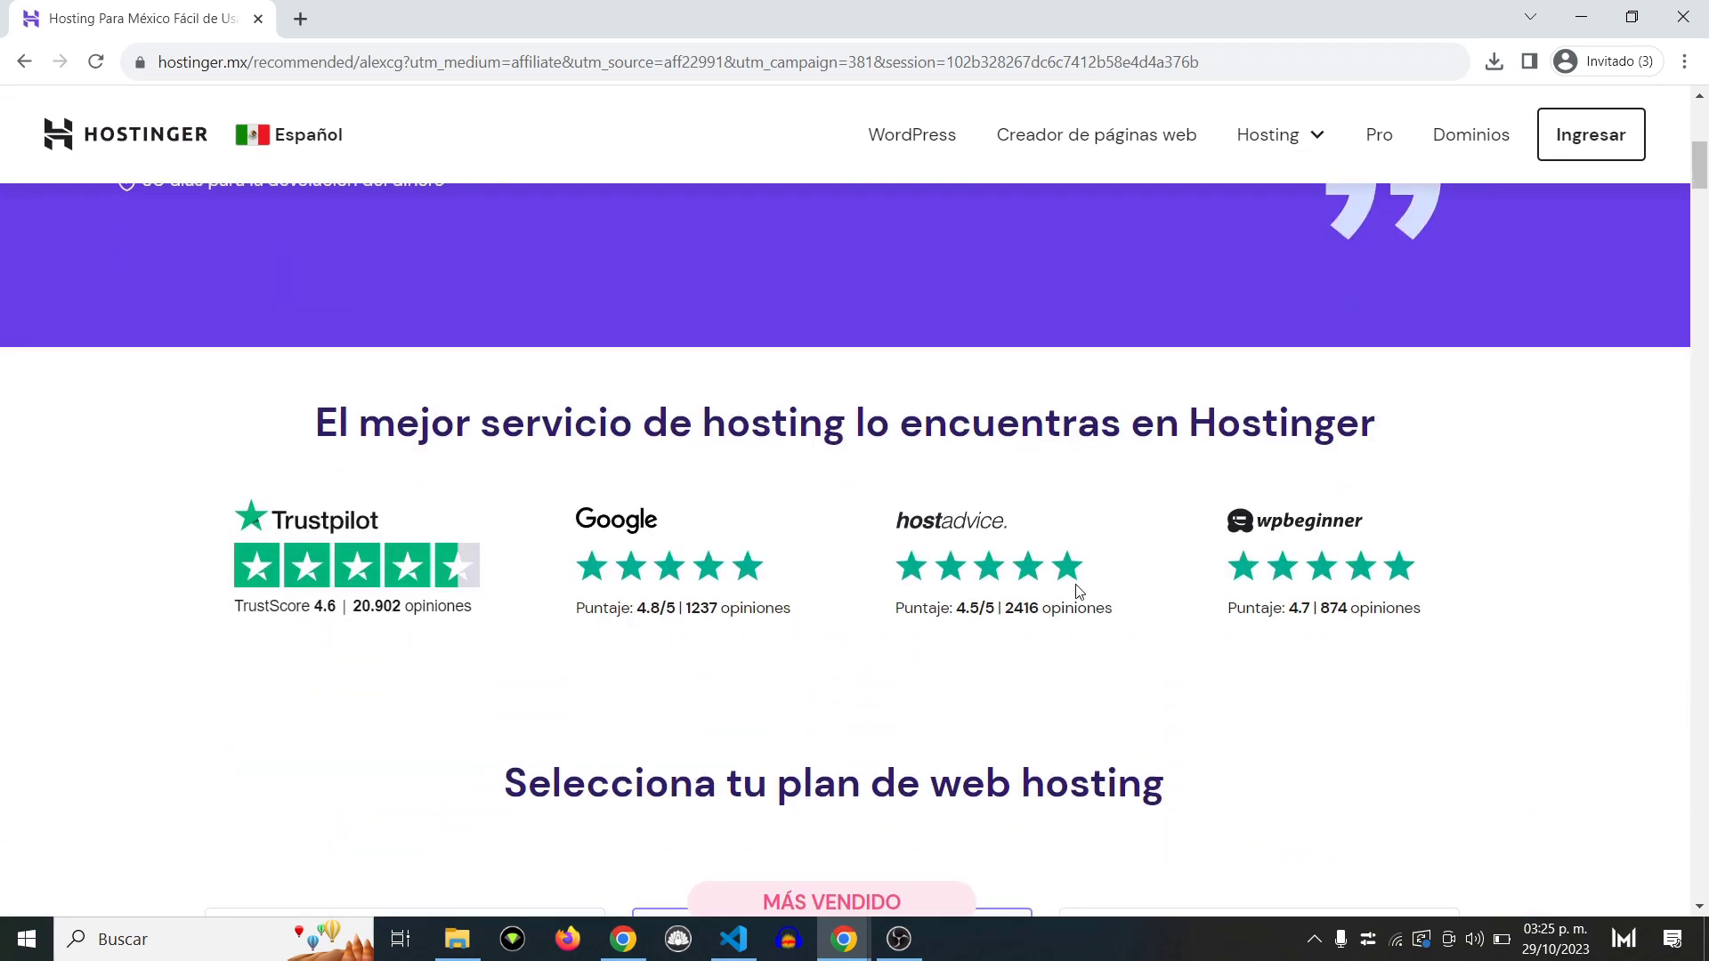
pyautogui.scroll(-4, 1066, 592)
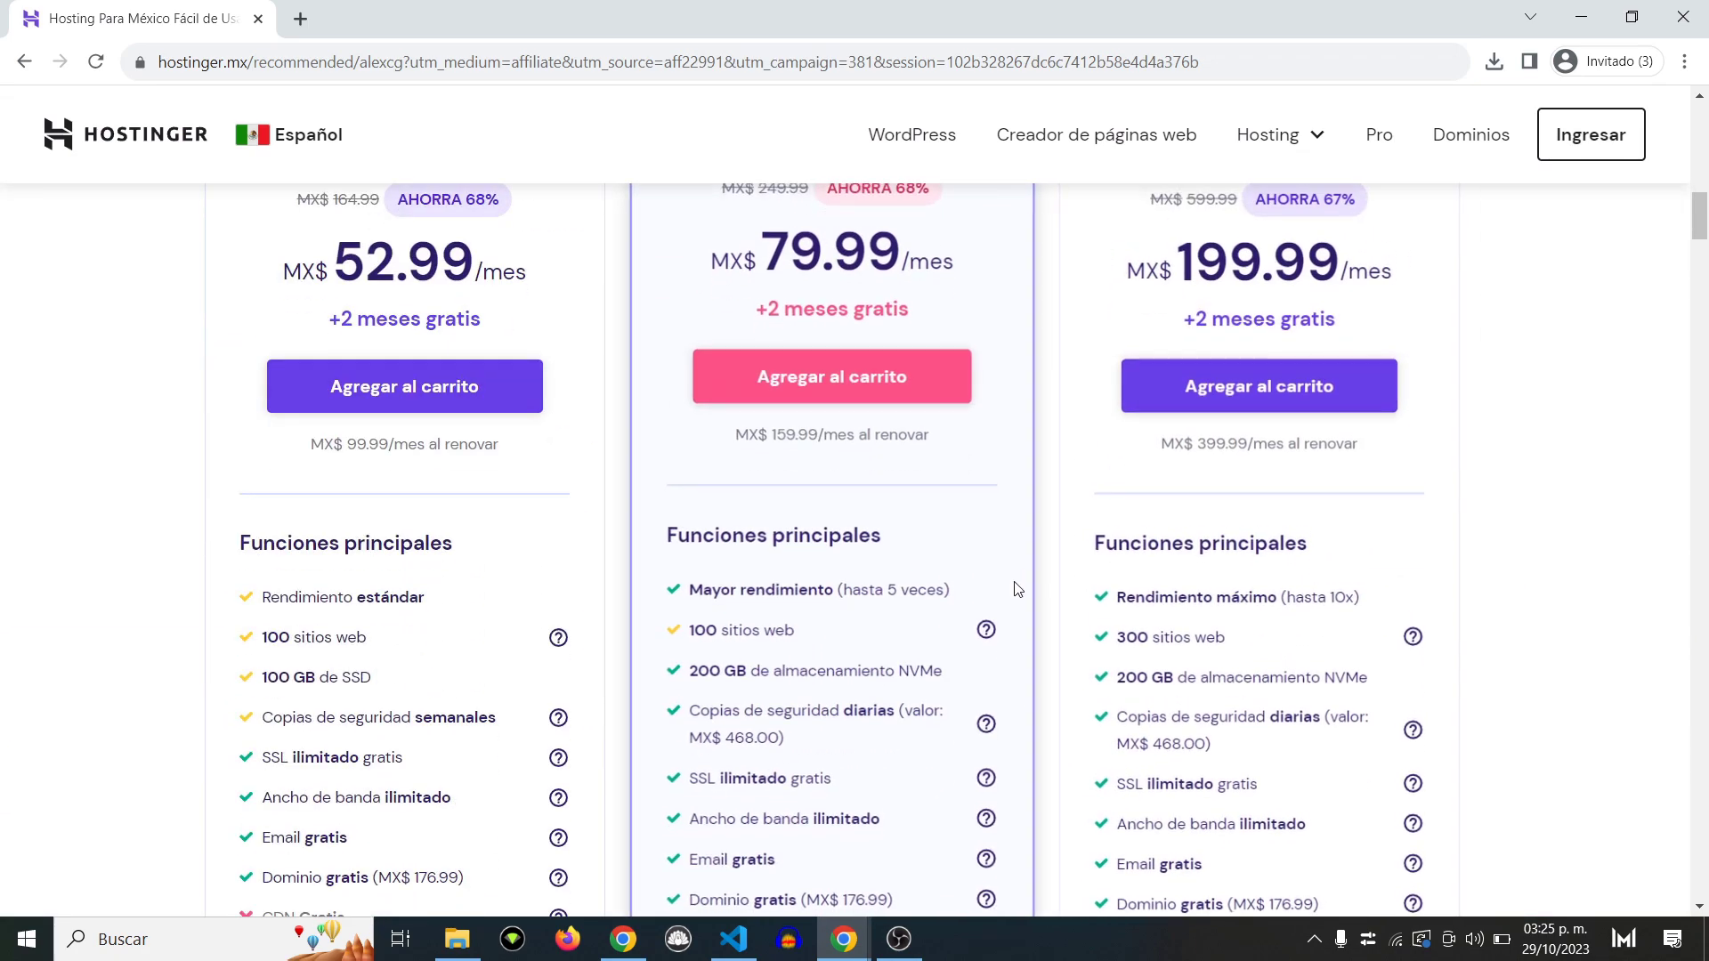
pyautogui.scroll(4, 1012, 584)
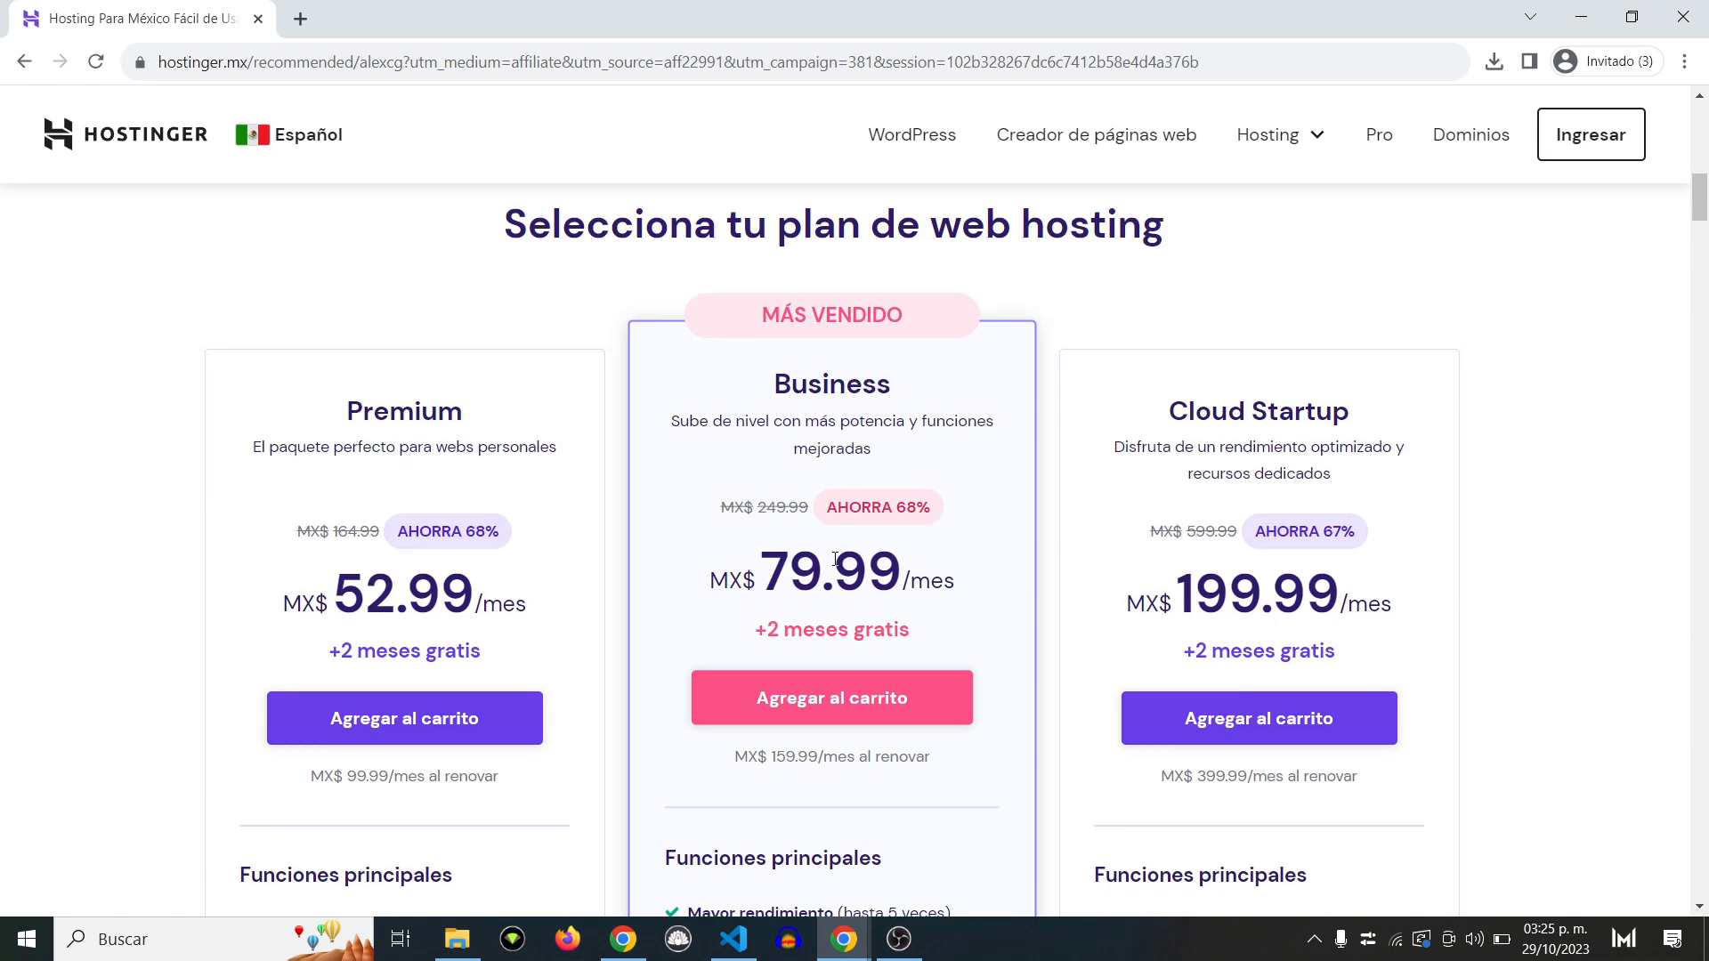
pyautogui.scroll(-3, 801, 579)
pyautogui.scroll(-2, 835, 563)
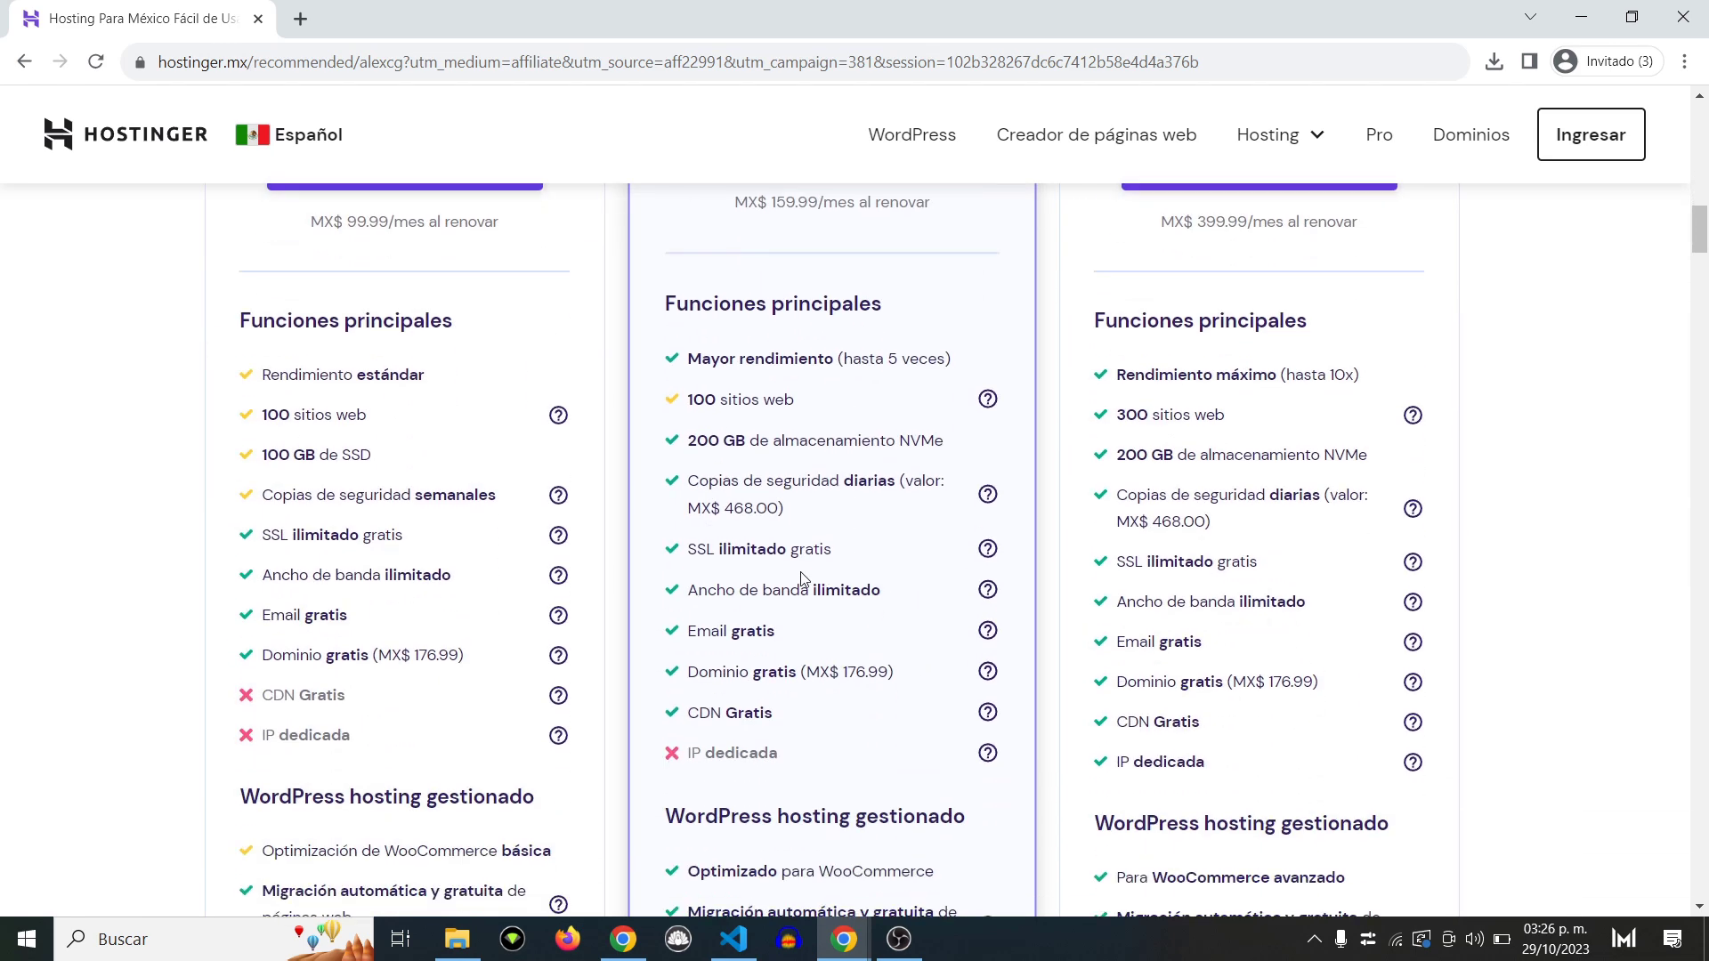
pyautogui.moveTo(690, 555); pyautogui.dragTo(886, 560)
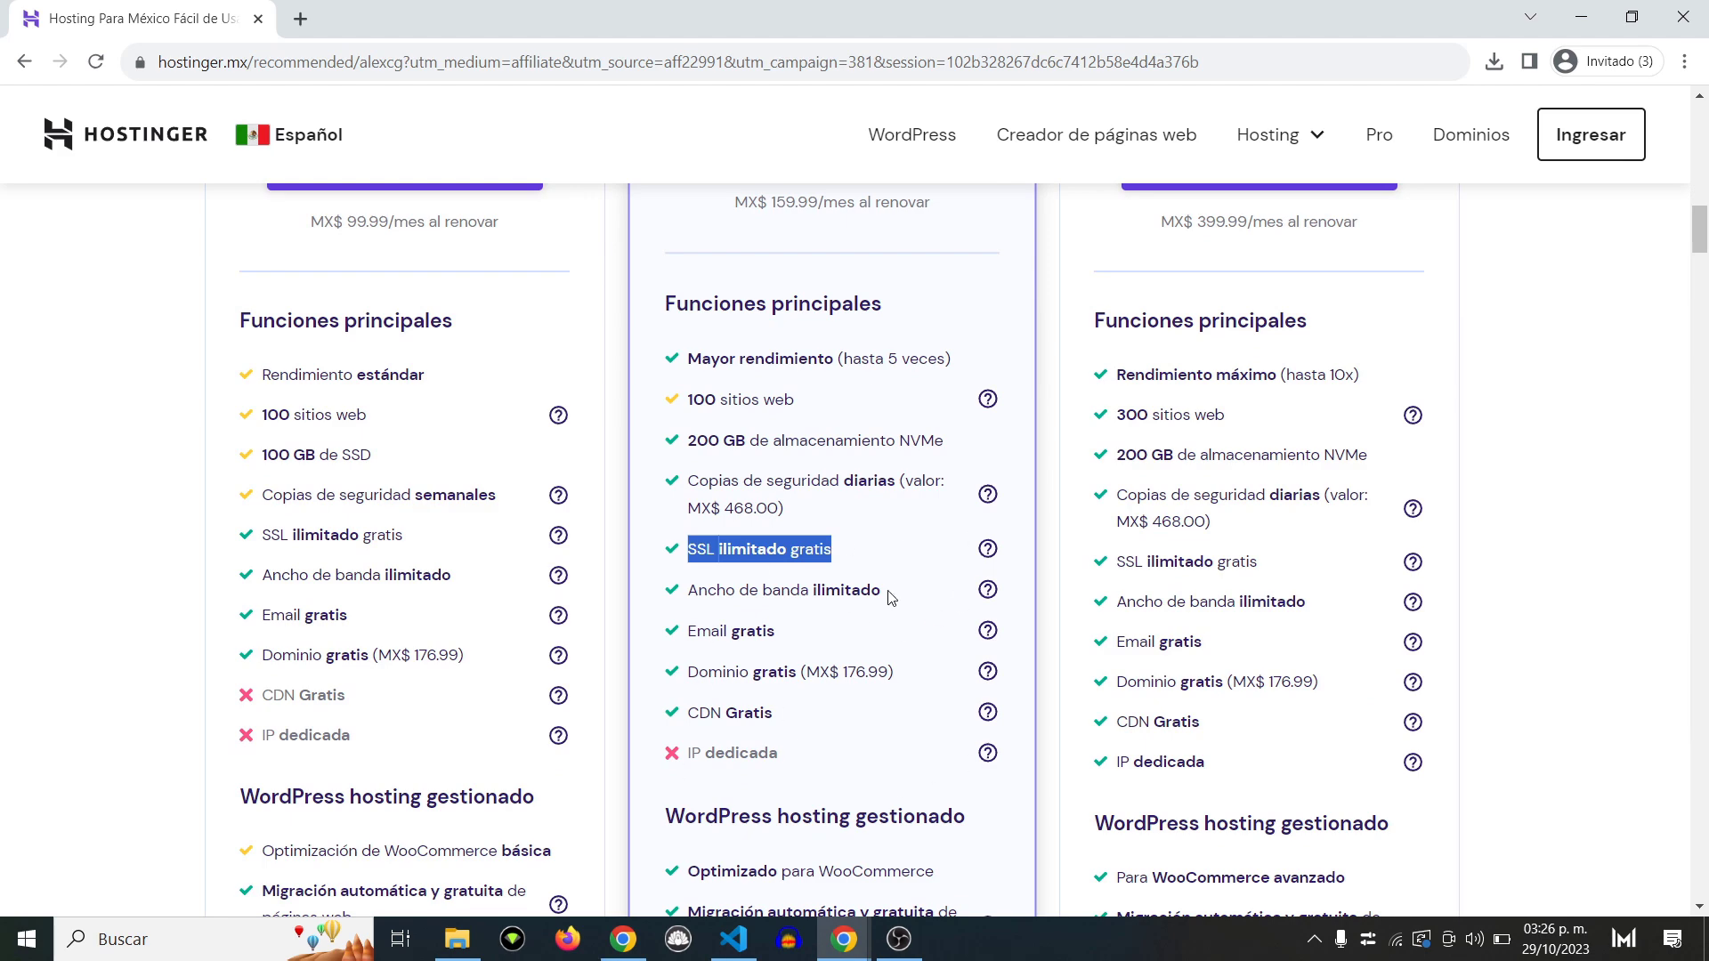
pyautogui.scroll(4, 891, 597)
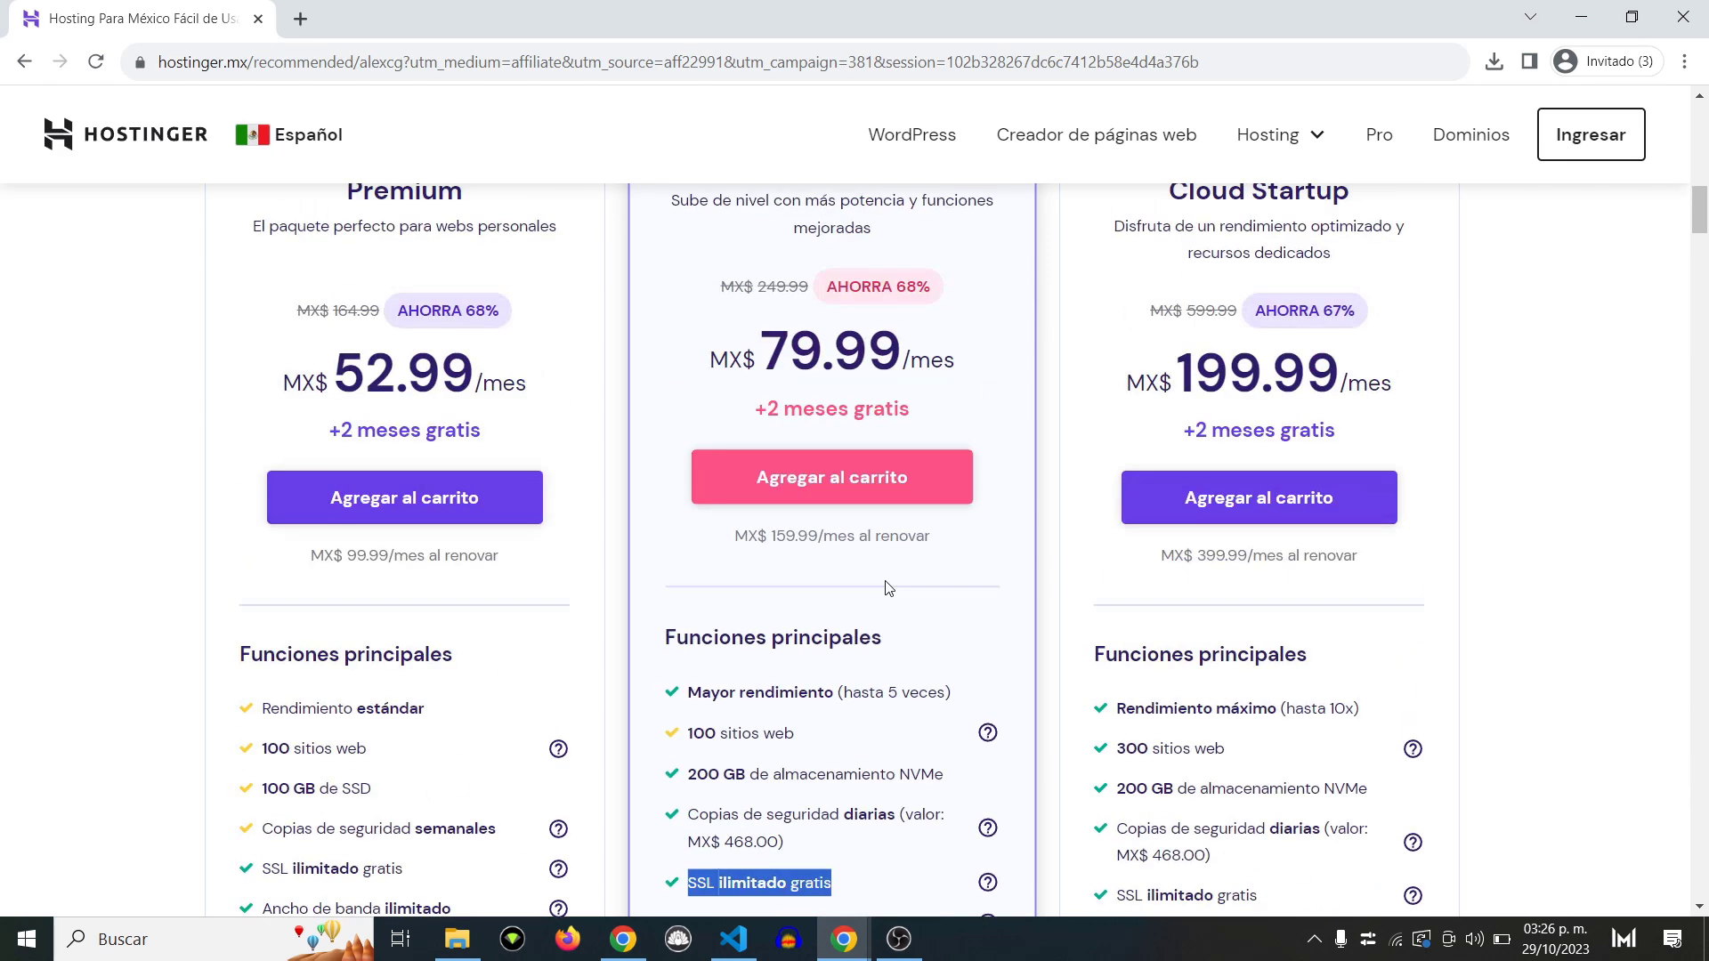
pyautogui.click(886, 481)
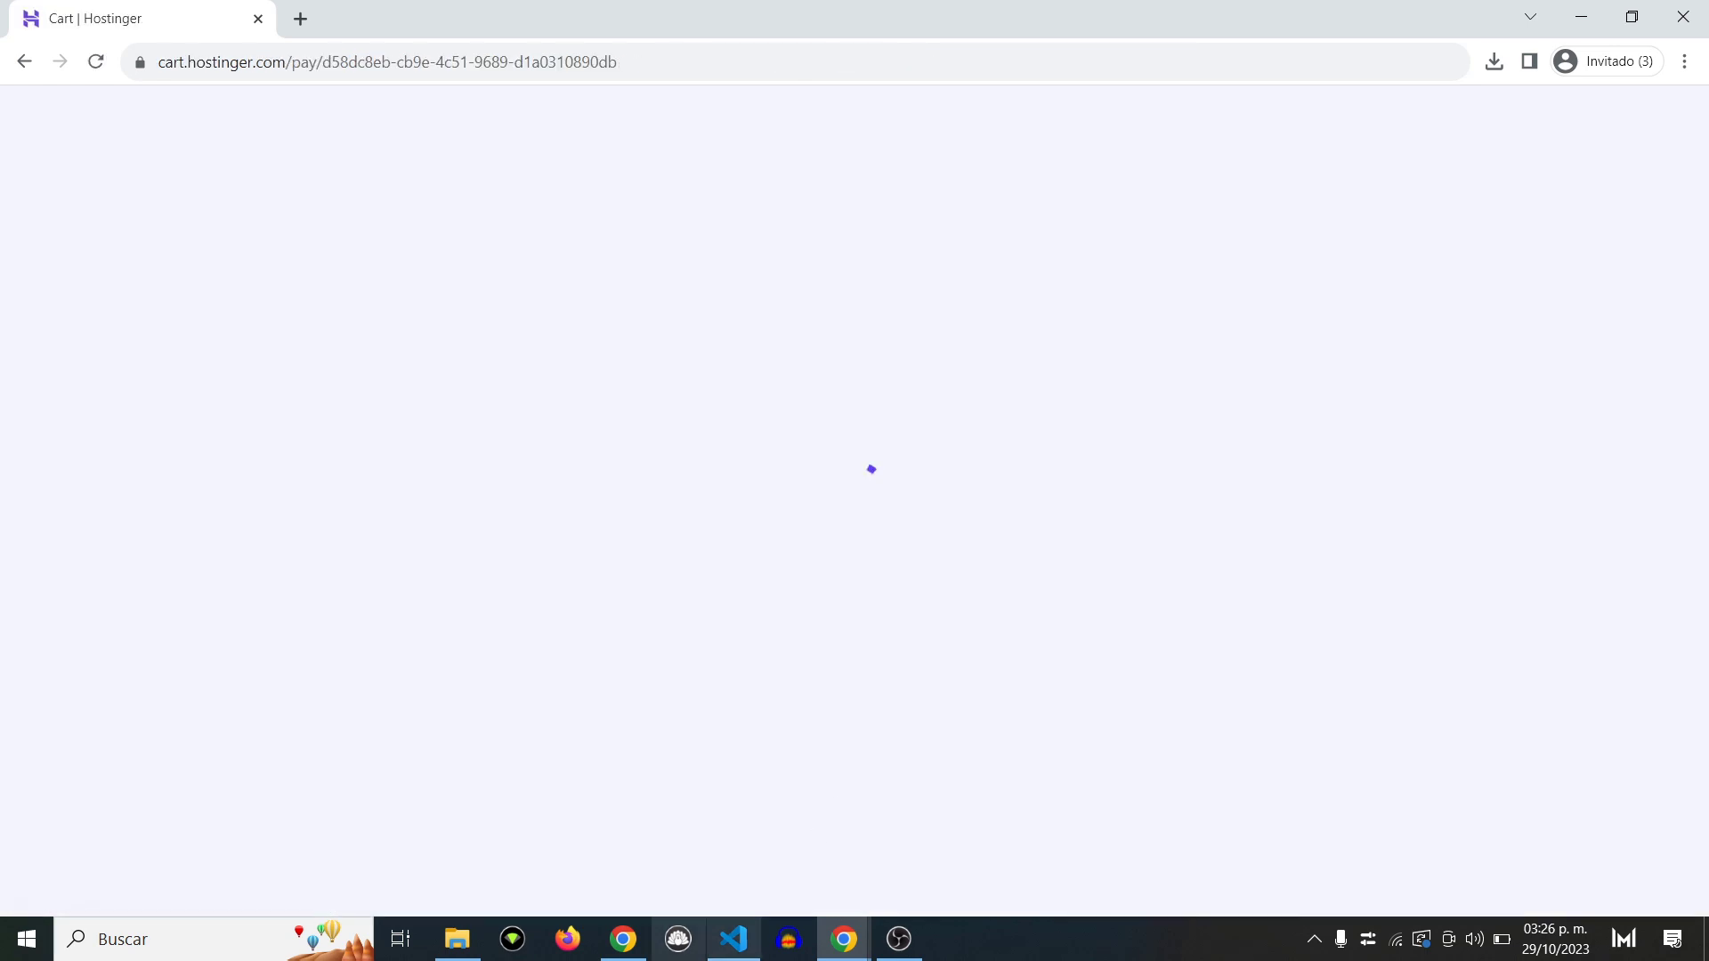
# Step: Review the billing period and order total at checkout, and enter the discount coupon ALEXCG for the hosting plan
pyautogui.moveTo(900, 569)
pyautogui.scroll(-3, 900, 570)
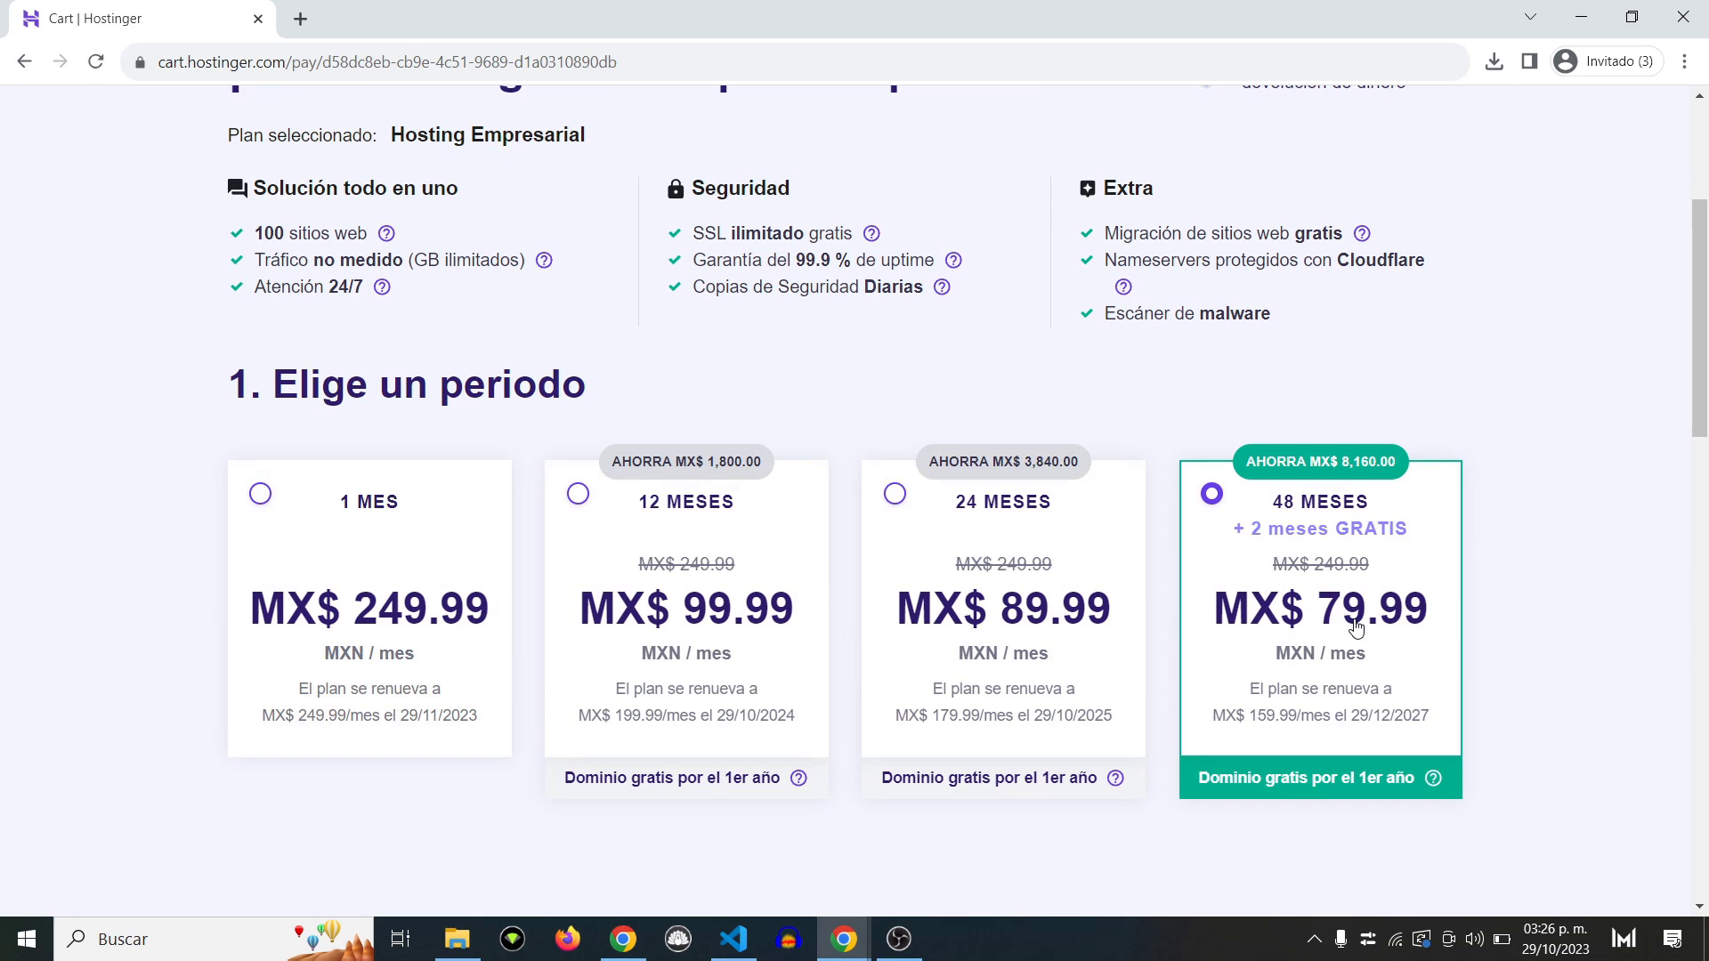
pyautogui.scroll(-13, 1355, 627)
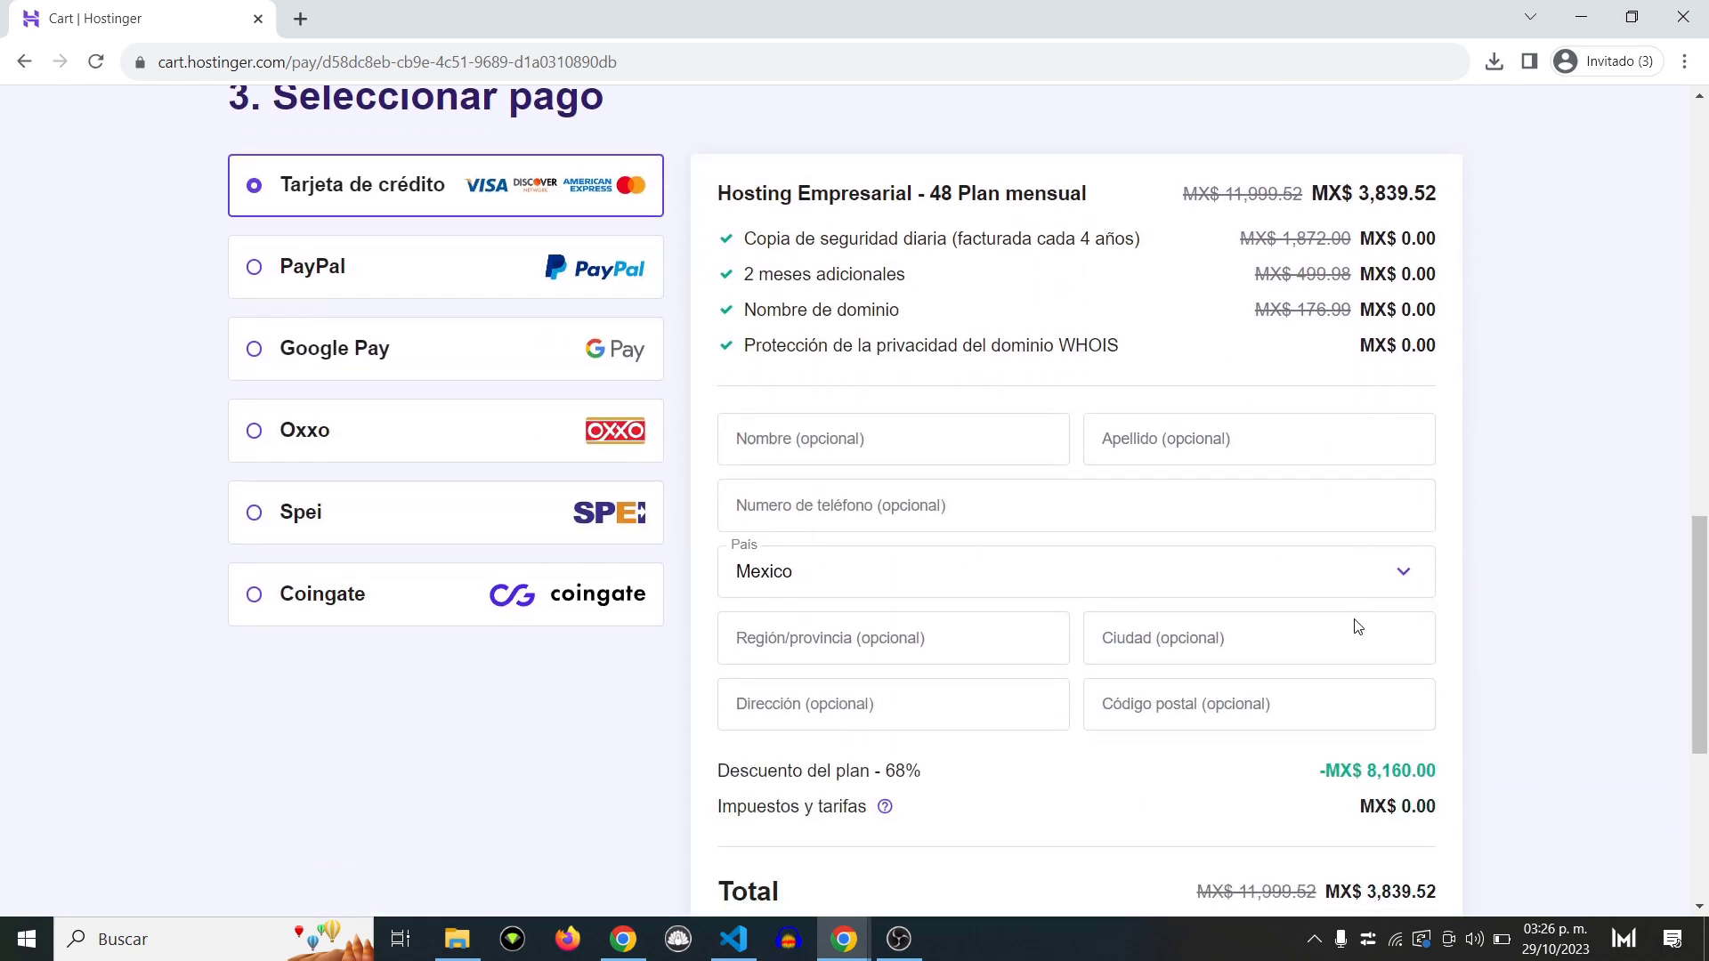
pyautogui.scroll(-3, 1356, 623)
pyautogui.moveTo(1375, 669); pyautogui.dragTo(1427, 669)
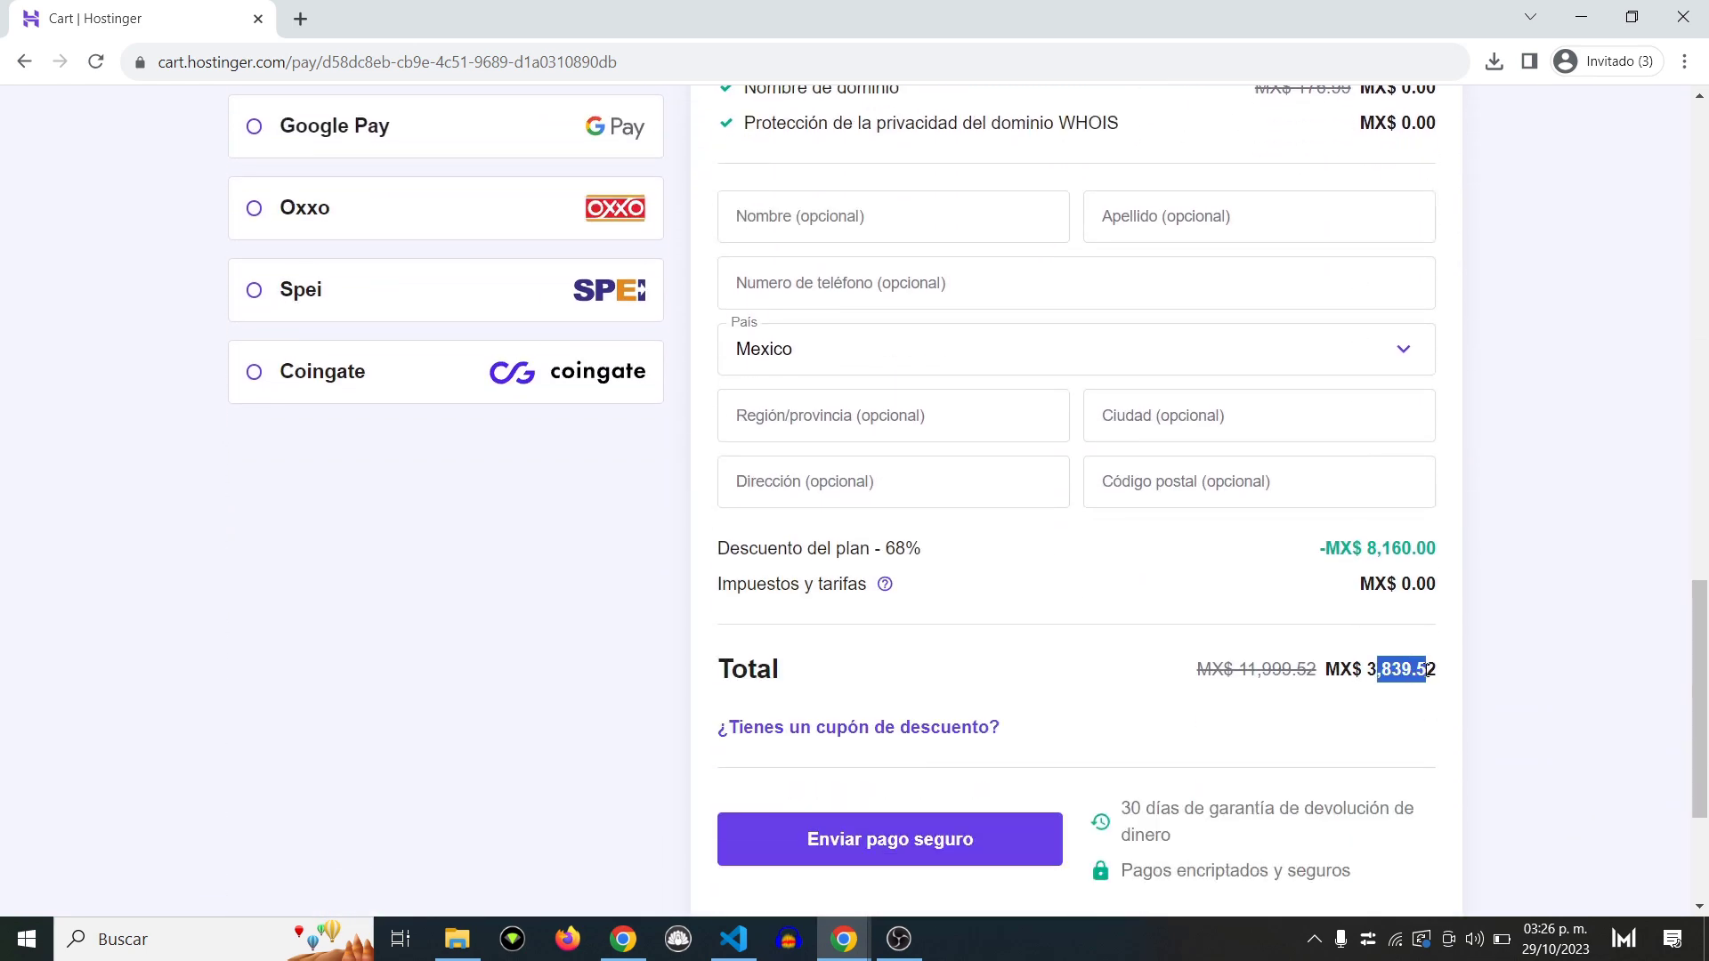
pyautogui.click(1460, 672)
pyautogui.click(923, 727)
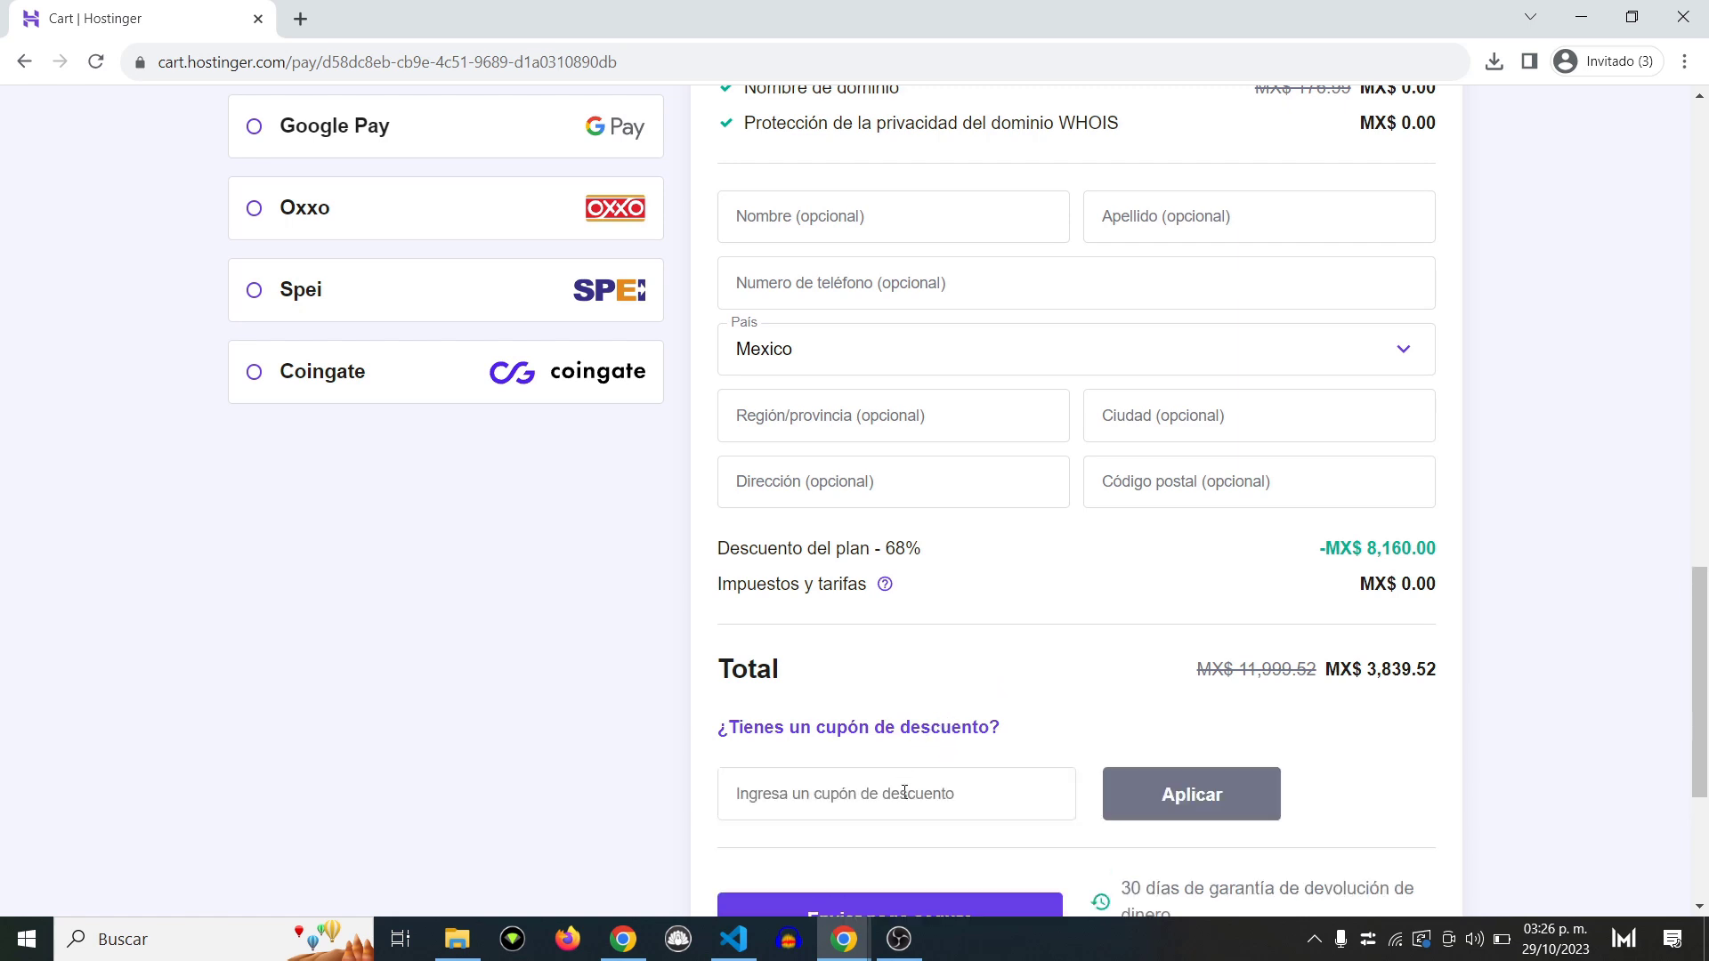
pyautogui.click(906, 783)
pyautogui.write('ALEXCG')
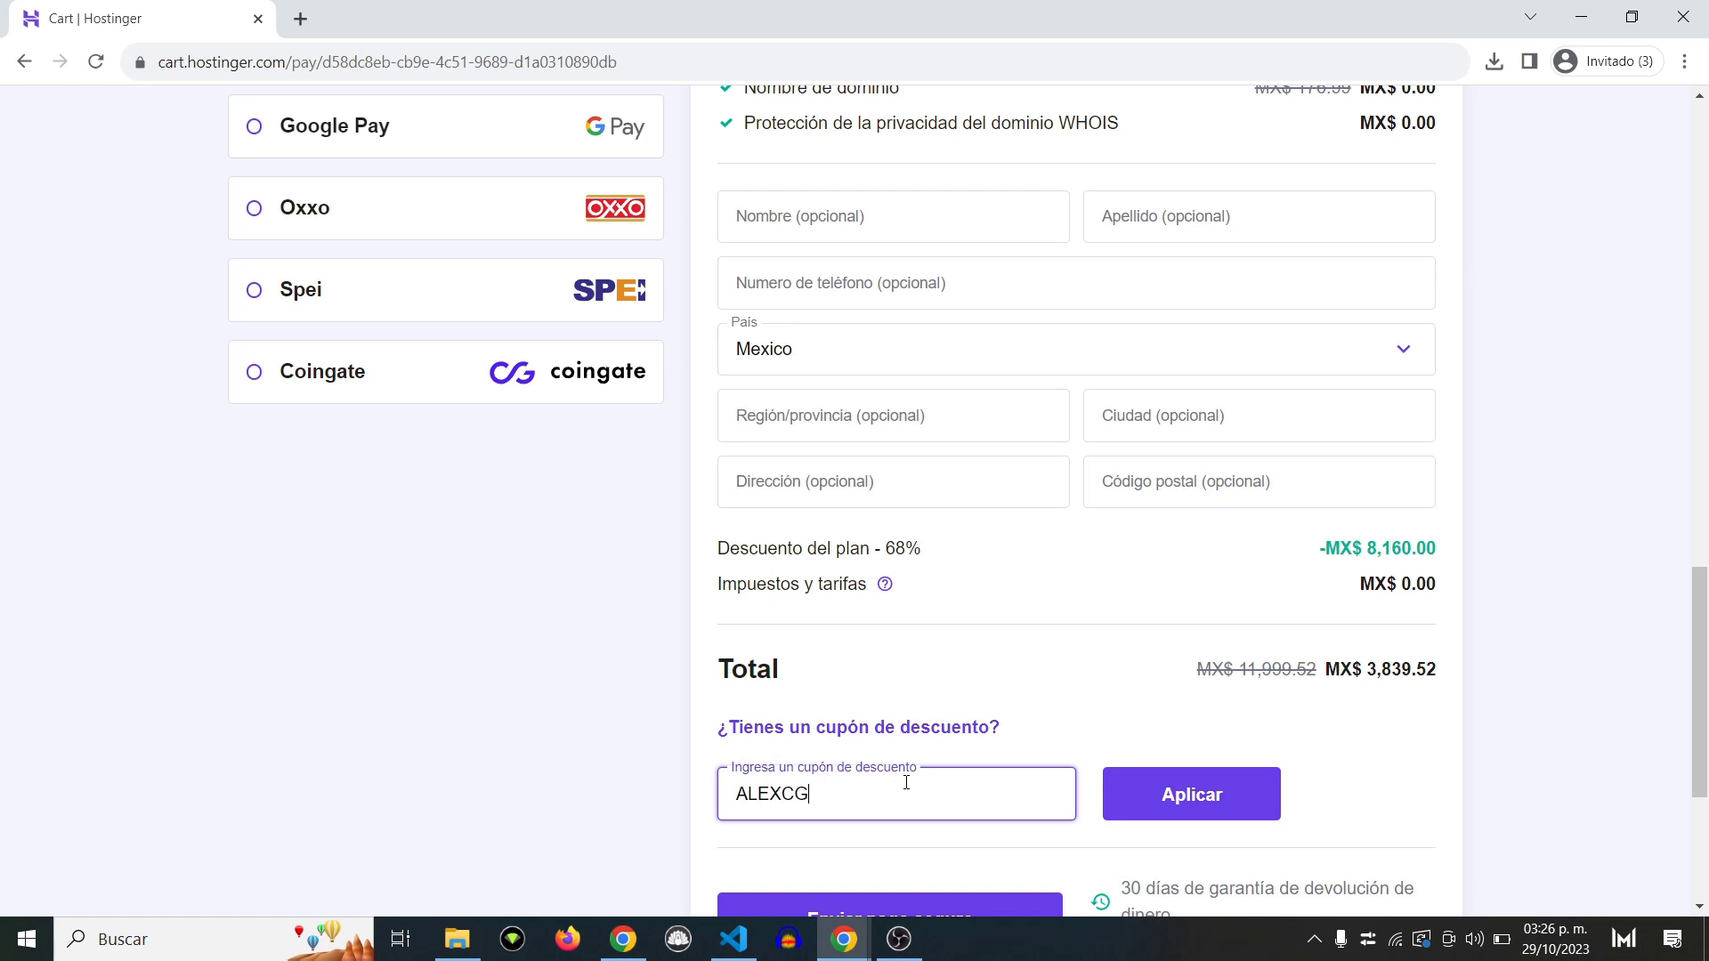
pyautogui.press('Return')
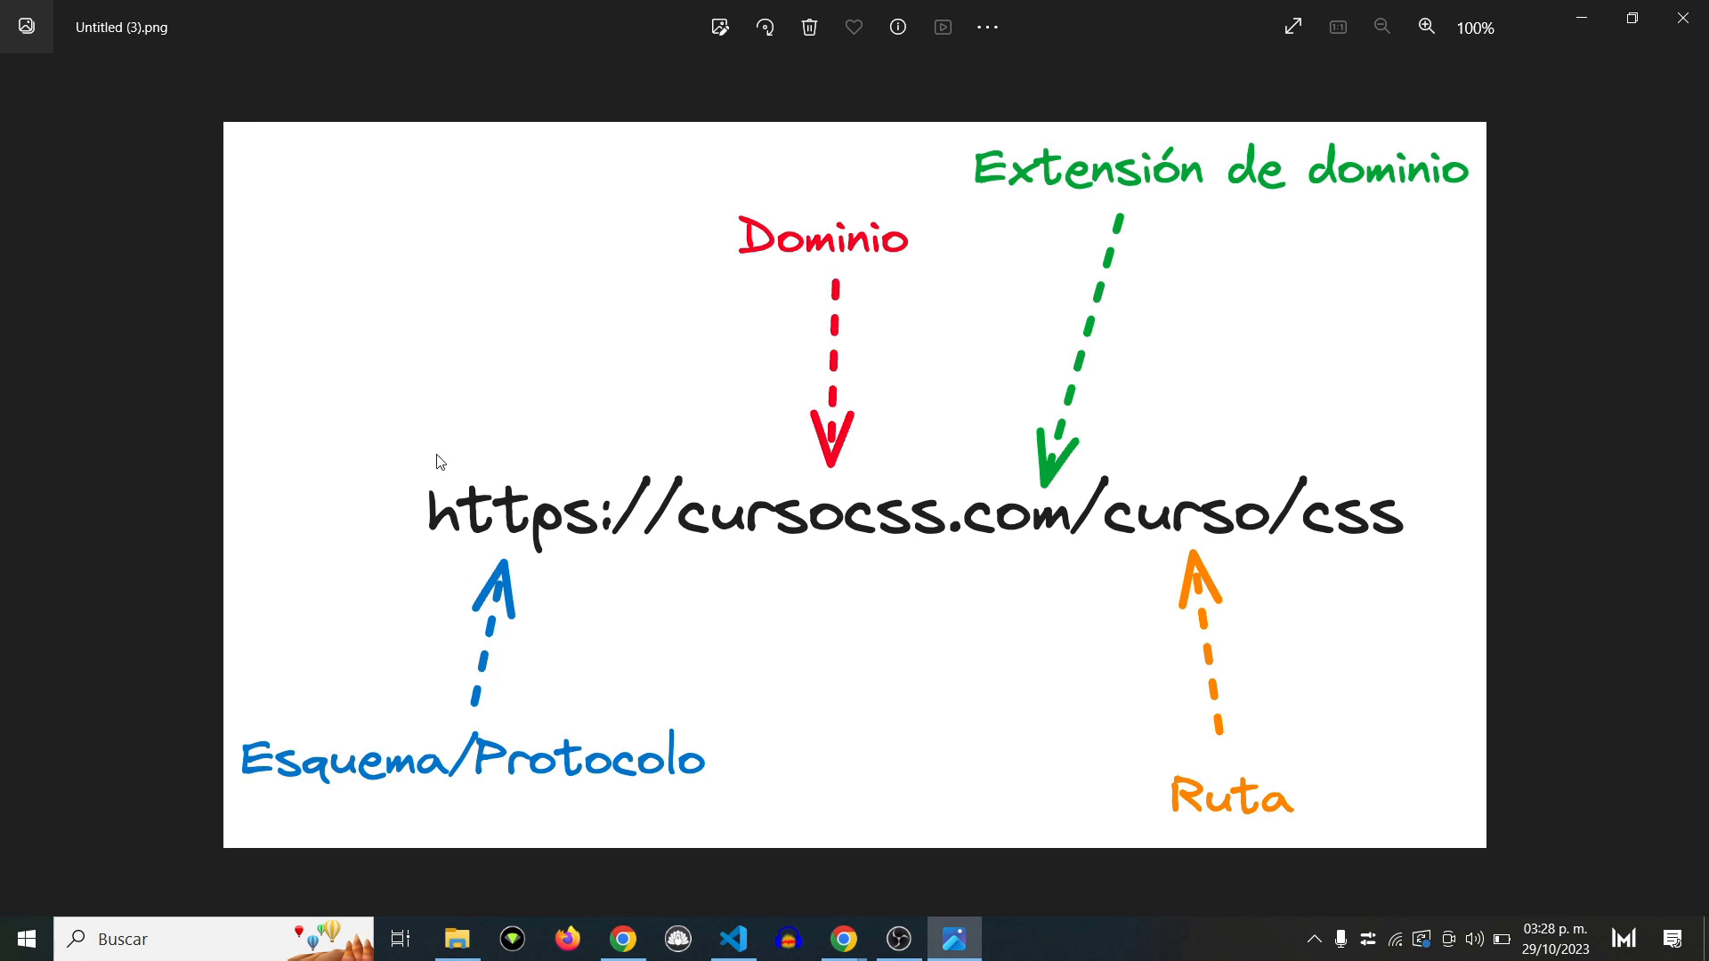
pyautogui.scroll(2, 539, 518)
pyautogui.scroll(1, 538, 518)
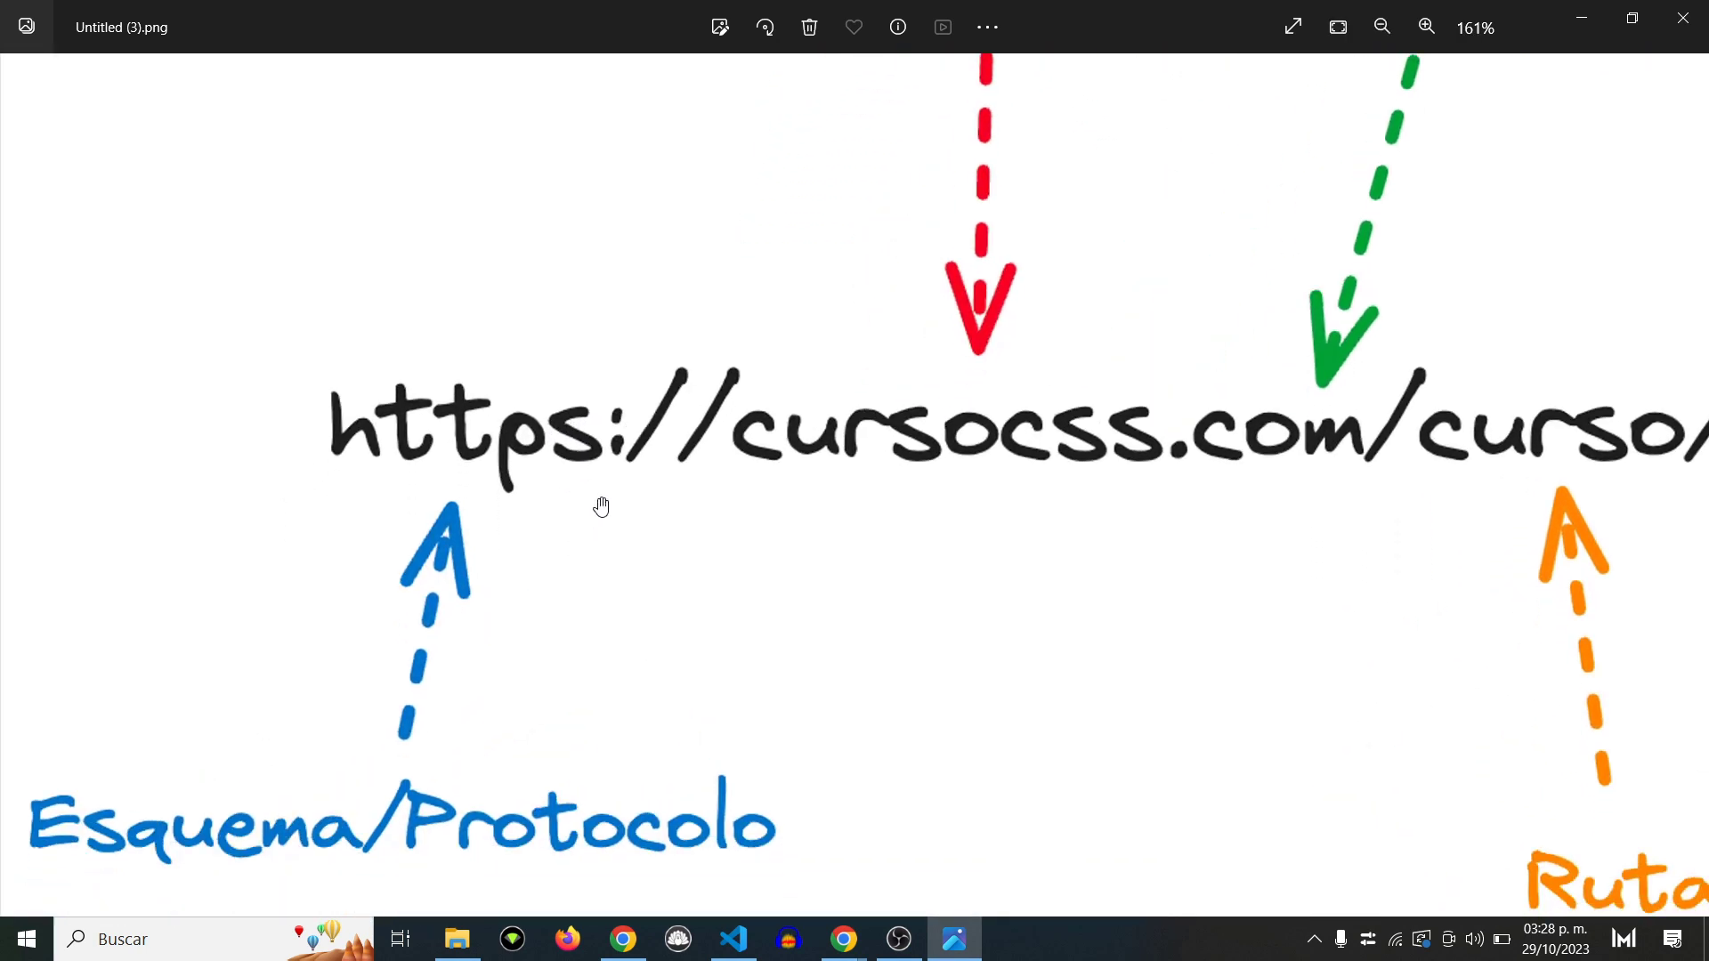
pyautogui.scroll(-2, 572, 462)
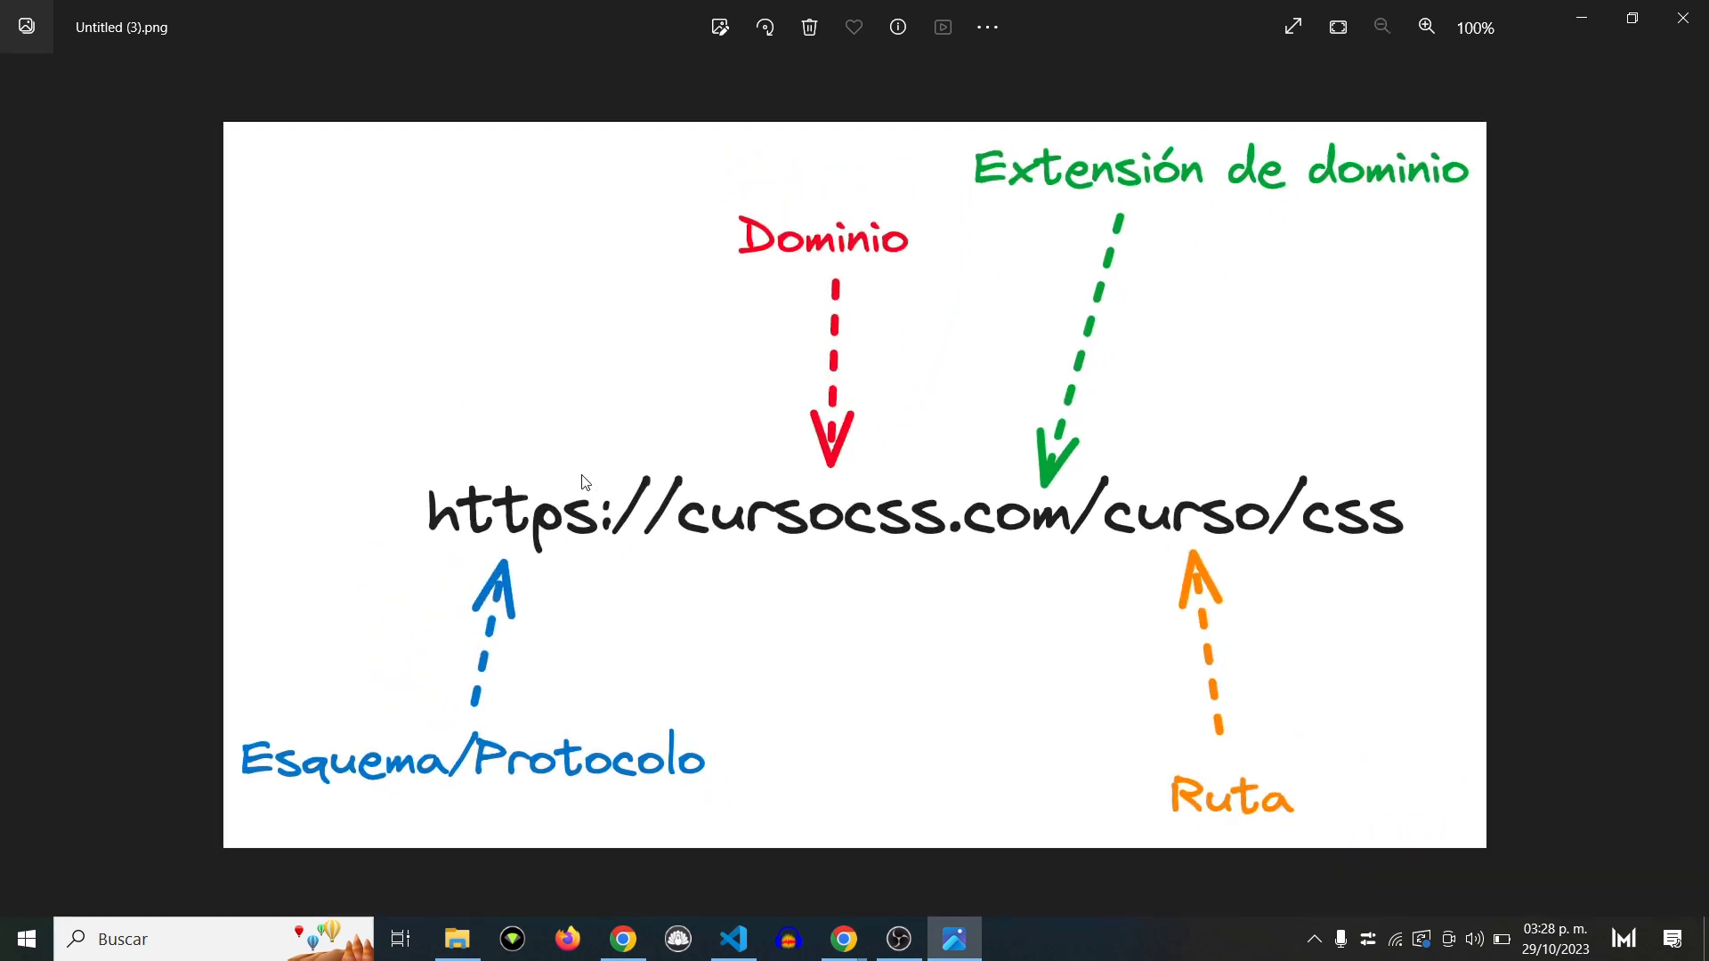
pyautogui.scroll(3, 1056, 400)
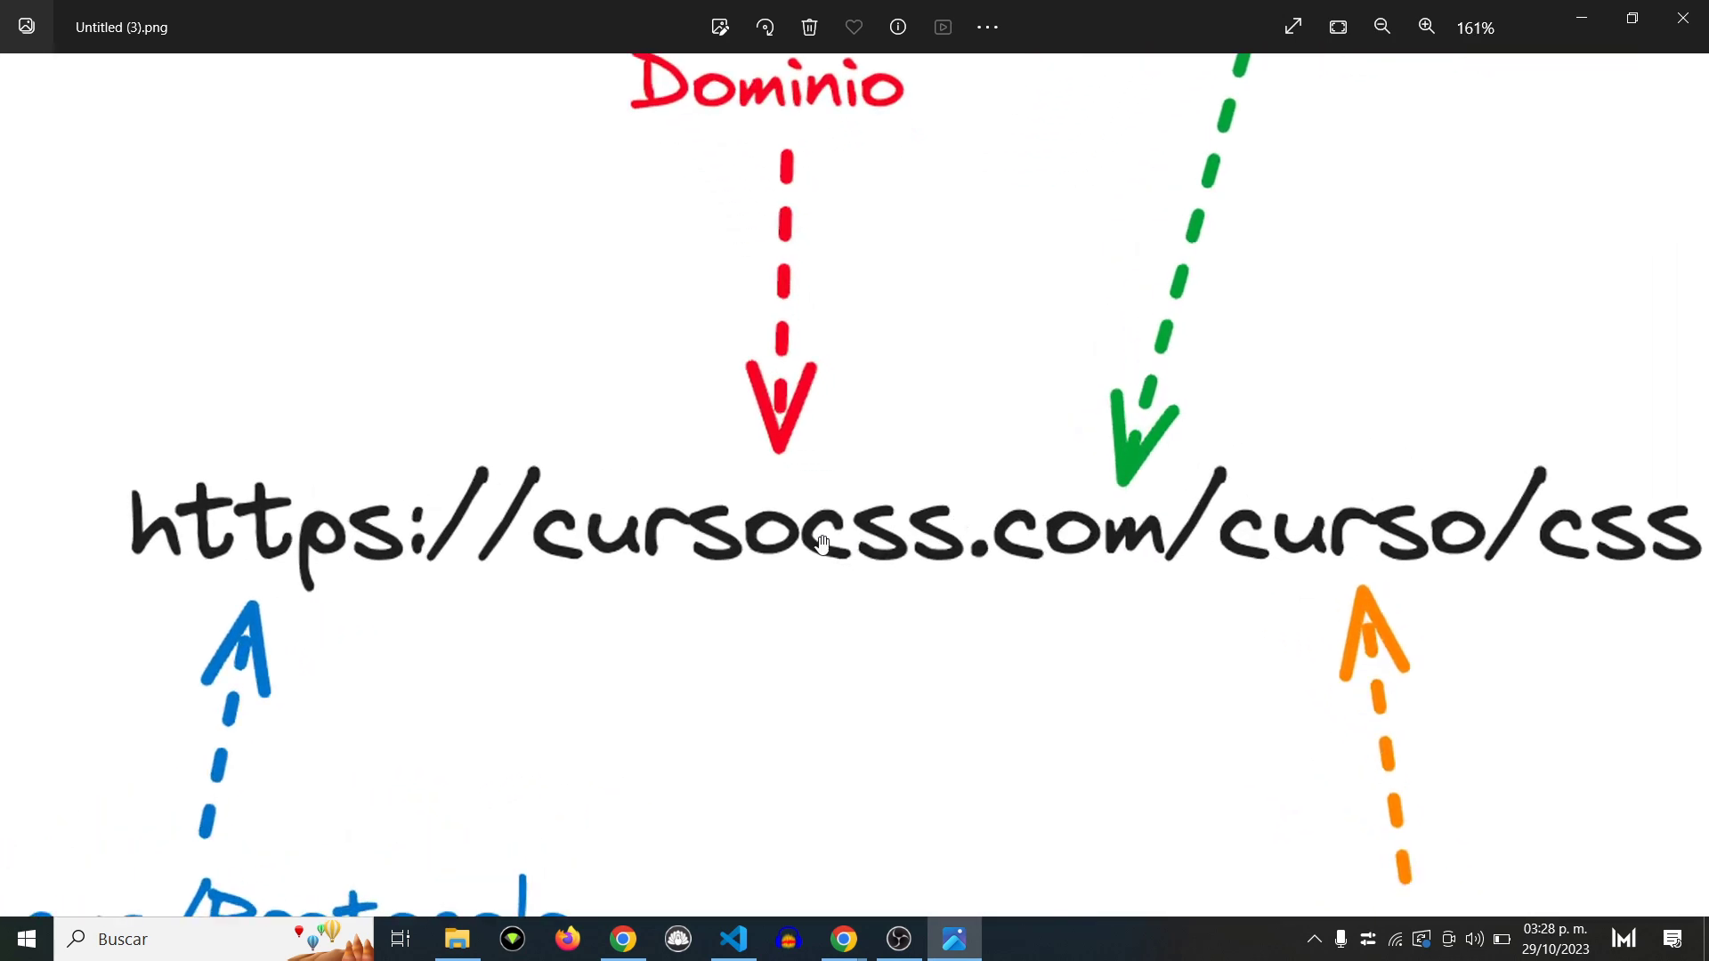
pyautogui.scroll(-2, 822, 545)
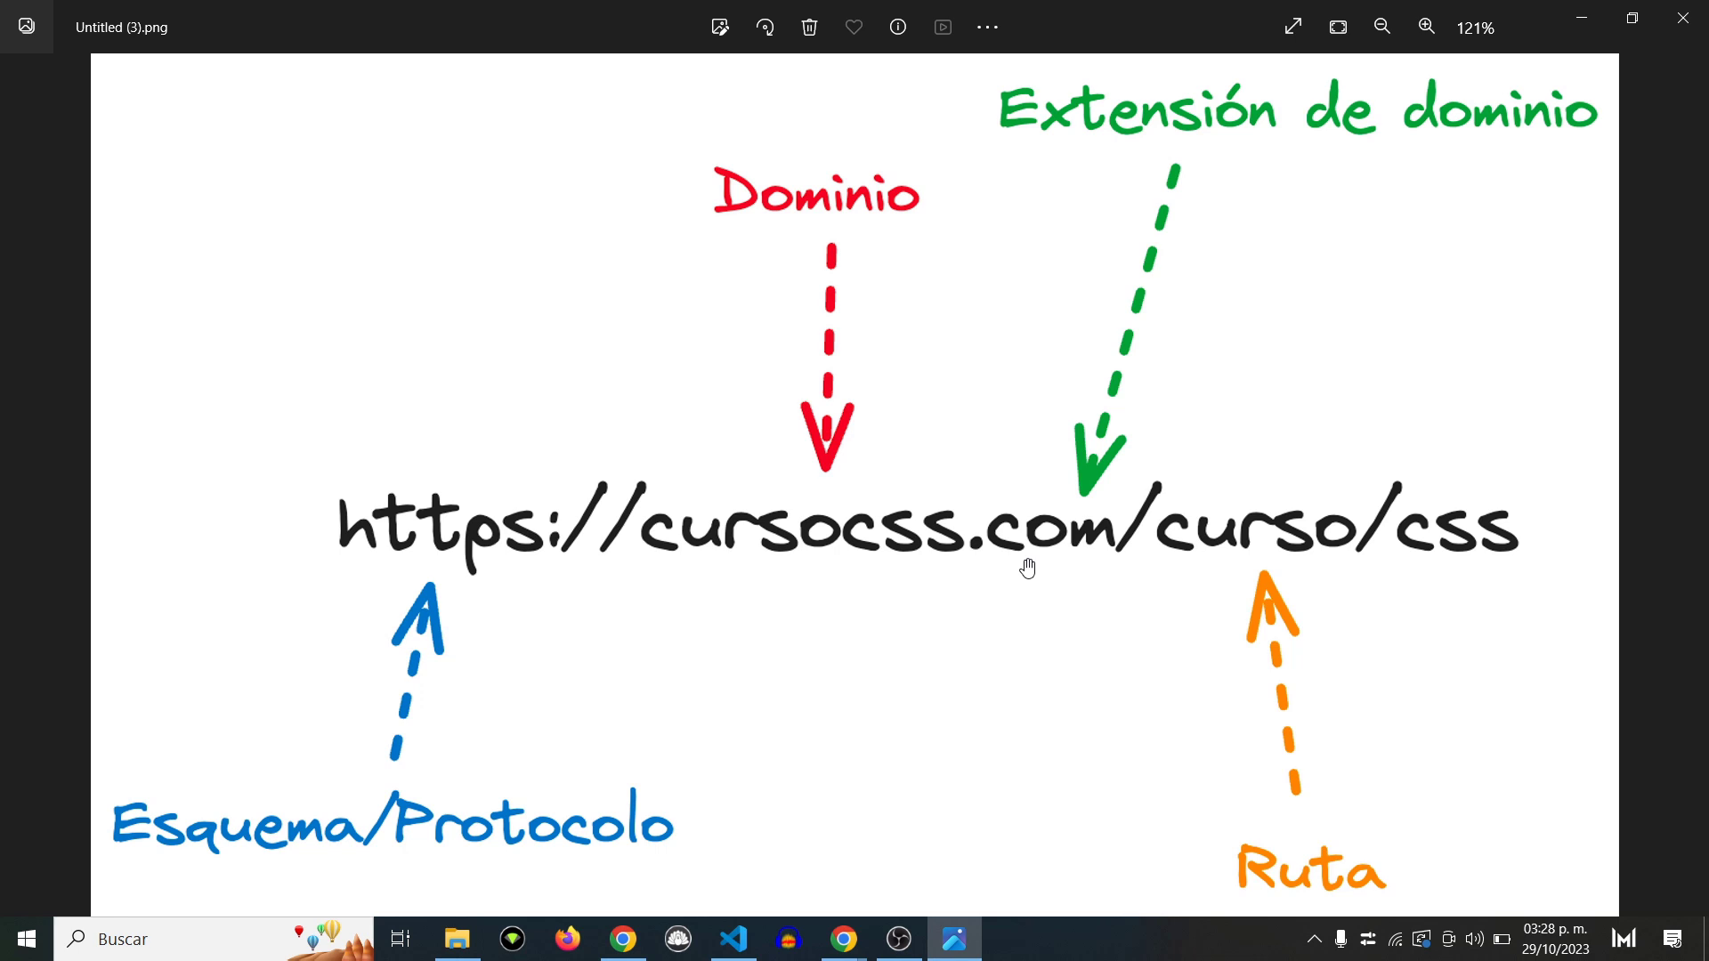
pyautogui.scroll(2, 1394, 527)
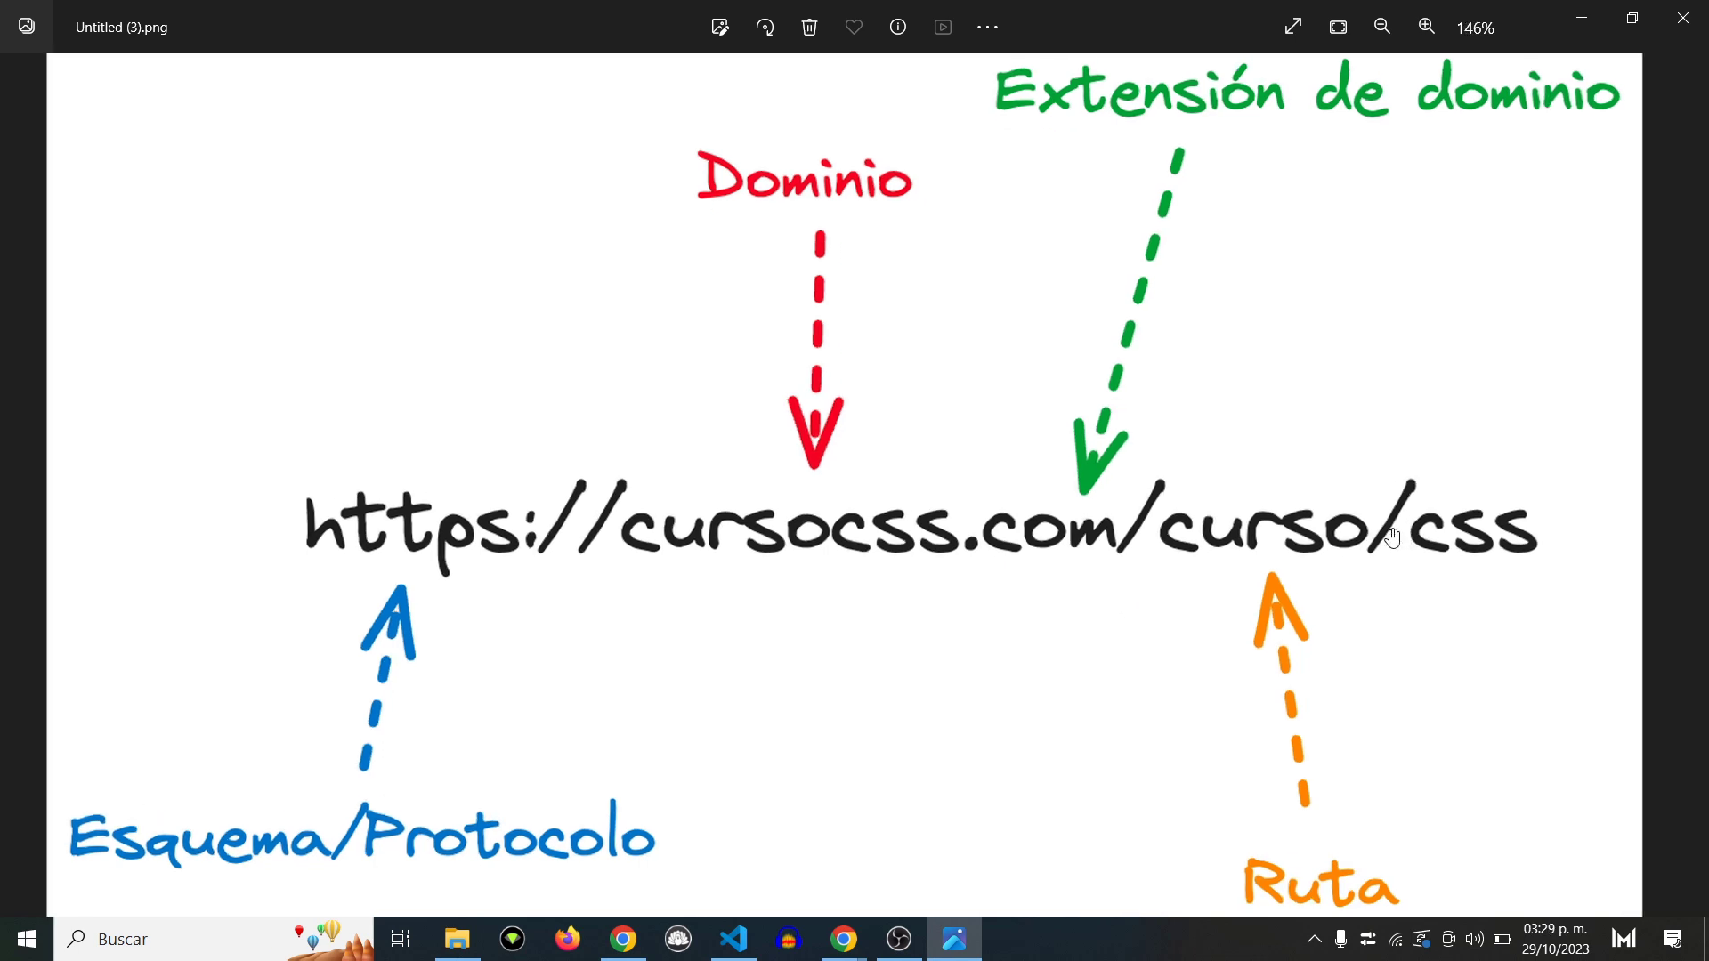
pyautogui.moveTo(1164, 518); pyautogui.dragTo(1124, 366)
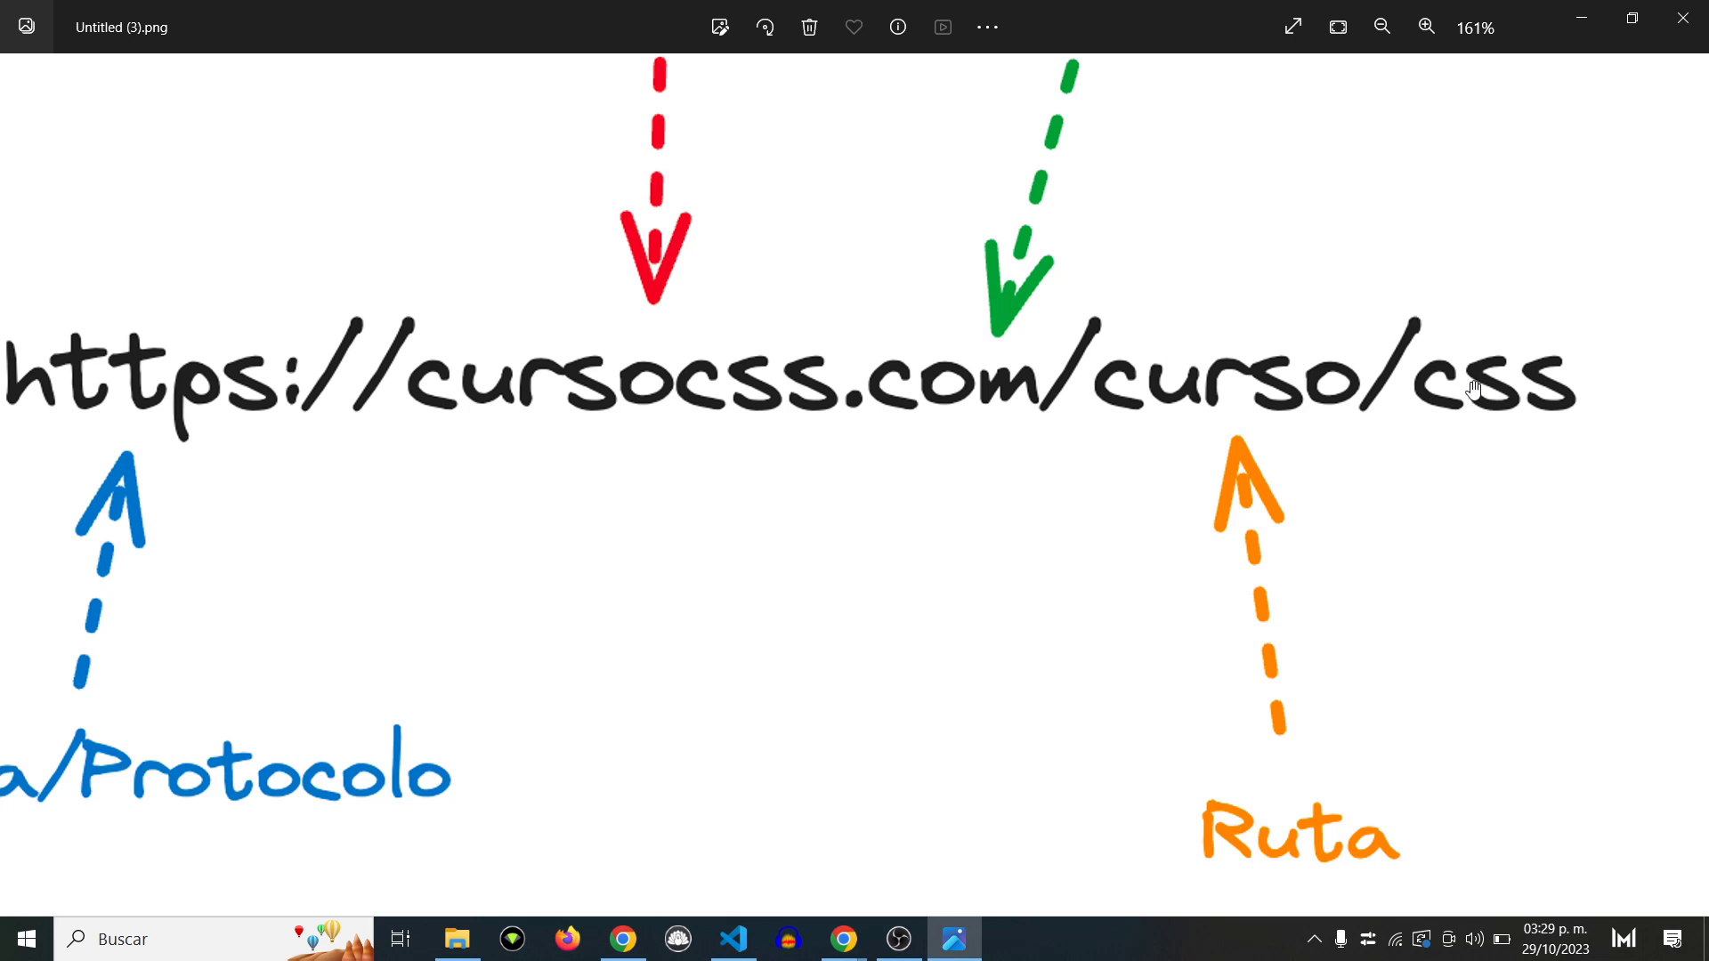
pyautogui.scroll(-2, 1518, 458)
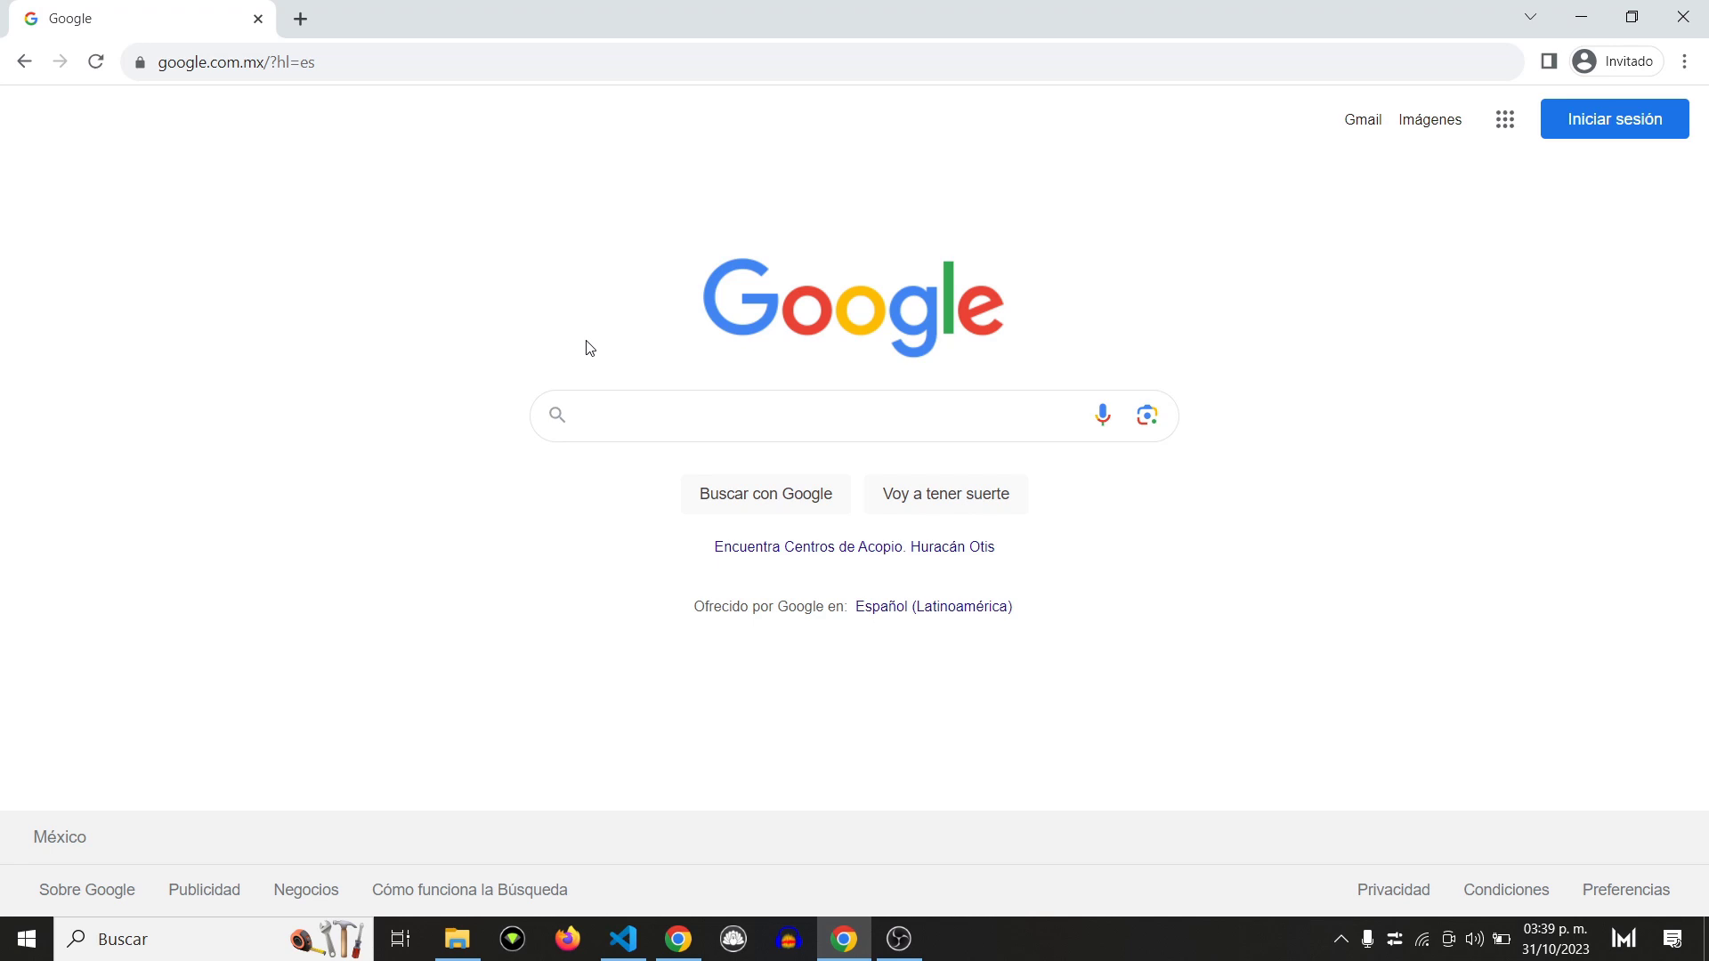
# Step: Open hostinger.com/alexcg in the browser
pyautogui.click(580, 67)
pyautogui.write('hos')
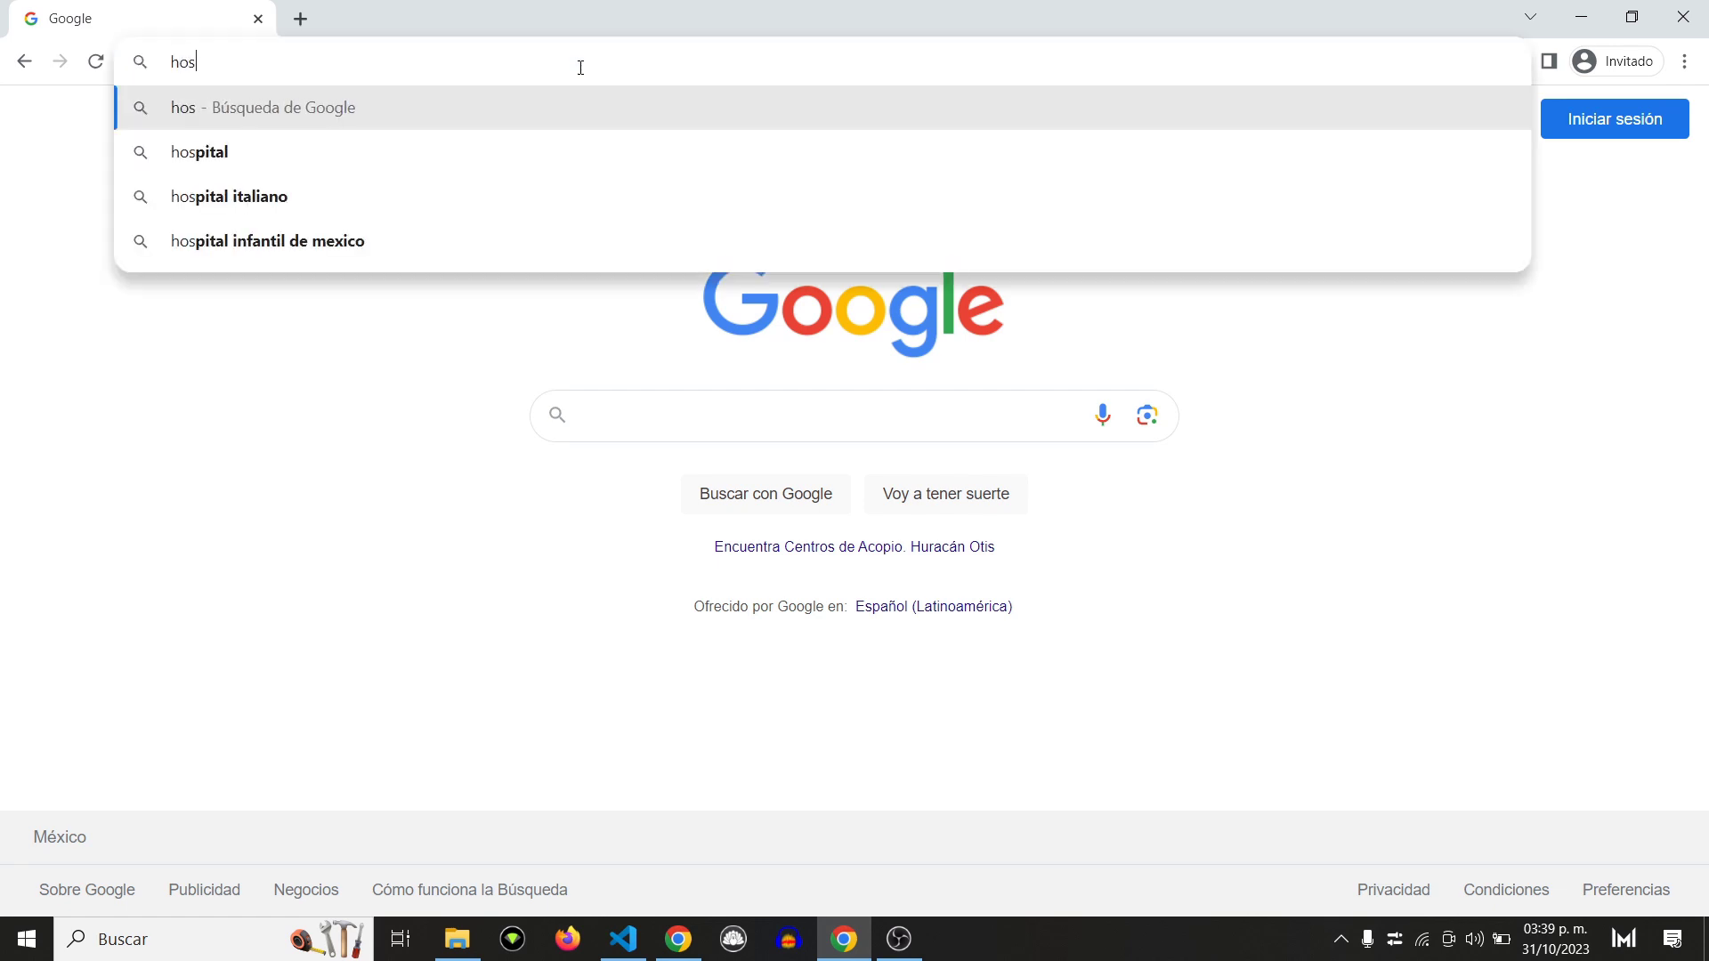
pyautogui.write('tinger.com/a')
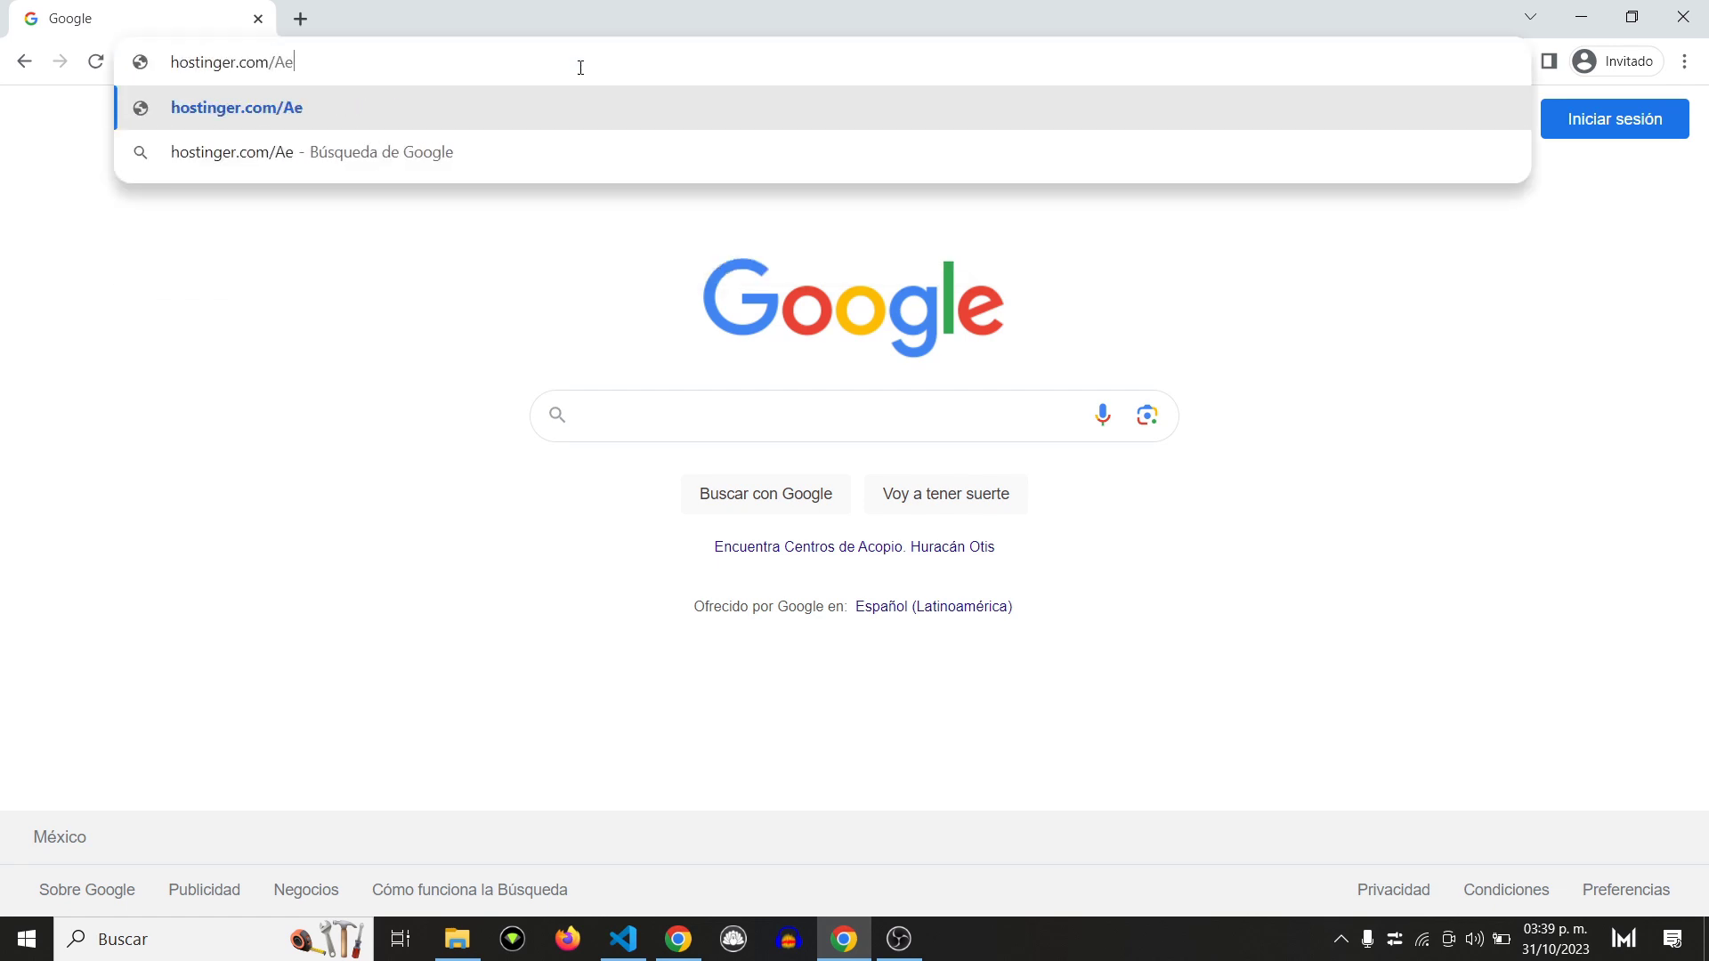
pyautogui.write('lexcg')
pyautogui.press('Return')
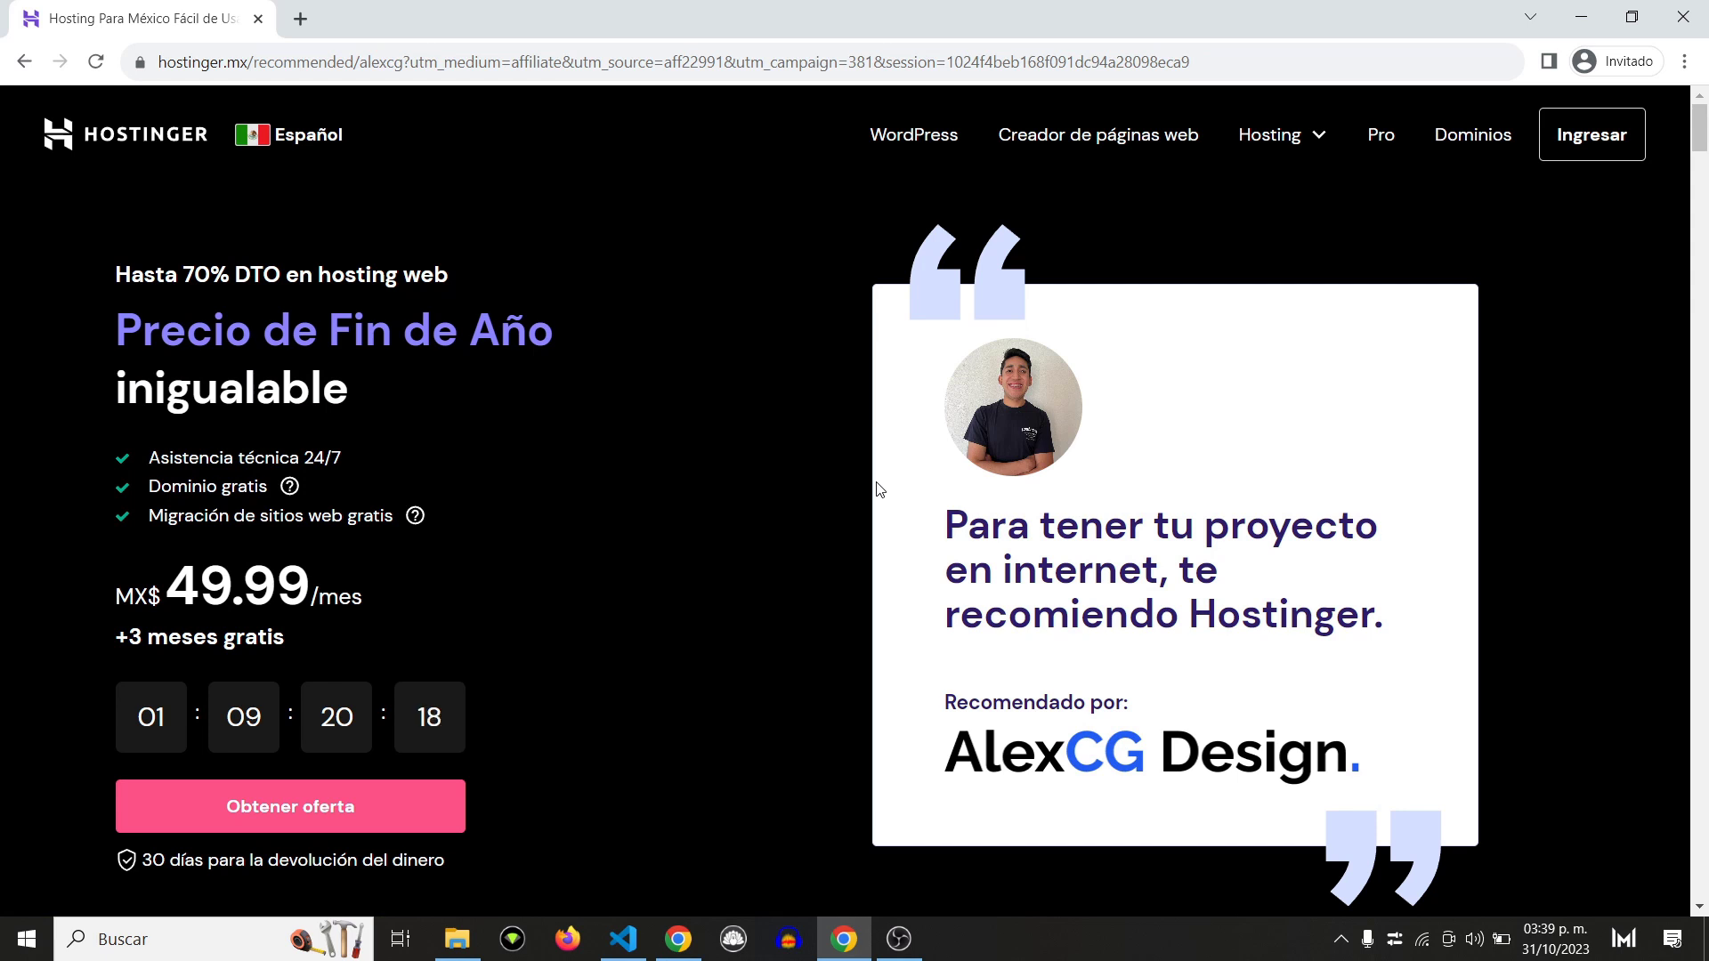
# Step: Review the Business plan's website count, free SSL, email and domain features against the other plans, and add Business to the cart
pyautogui.moveTo(1030, 527); pyautogui.dragTo(1264, 654)
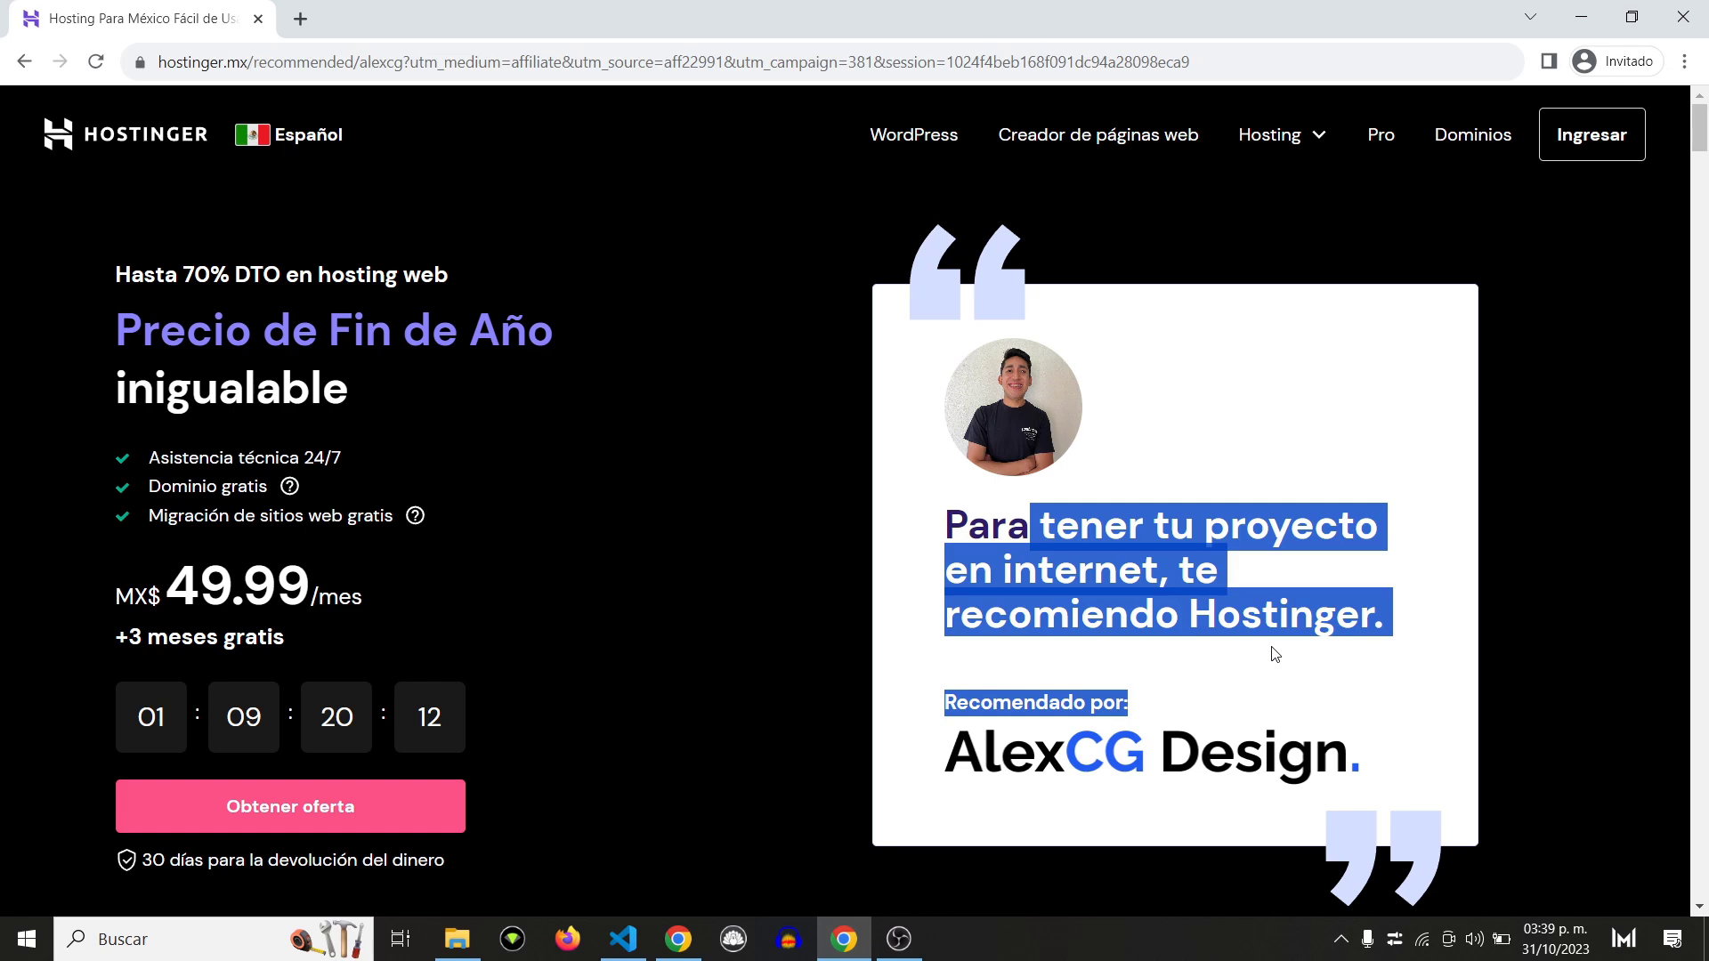
pyautogui.scroll(-7, 908, 686)
pyautogui.scroll(-12, 886, 656)
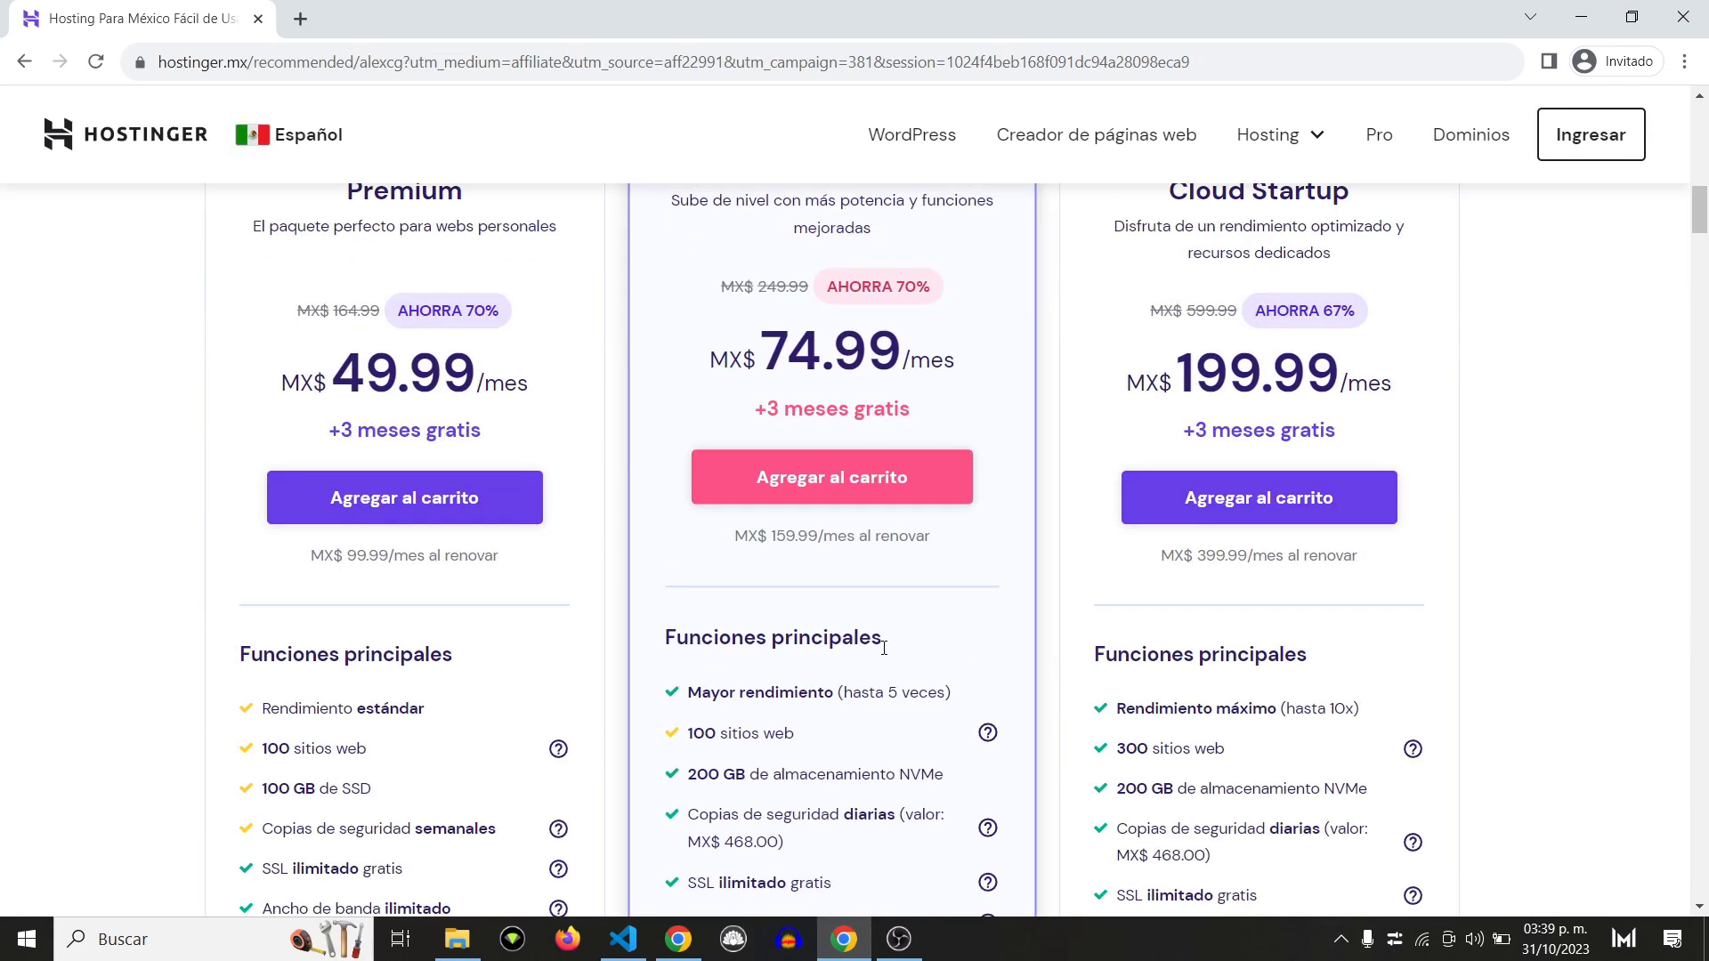
pyautogui.scroll(2, 885, 656)
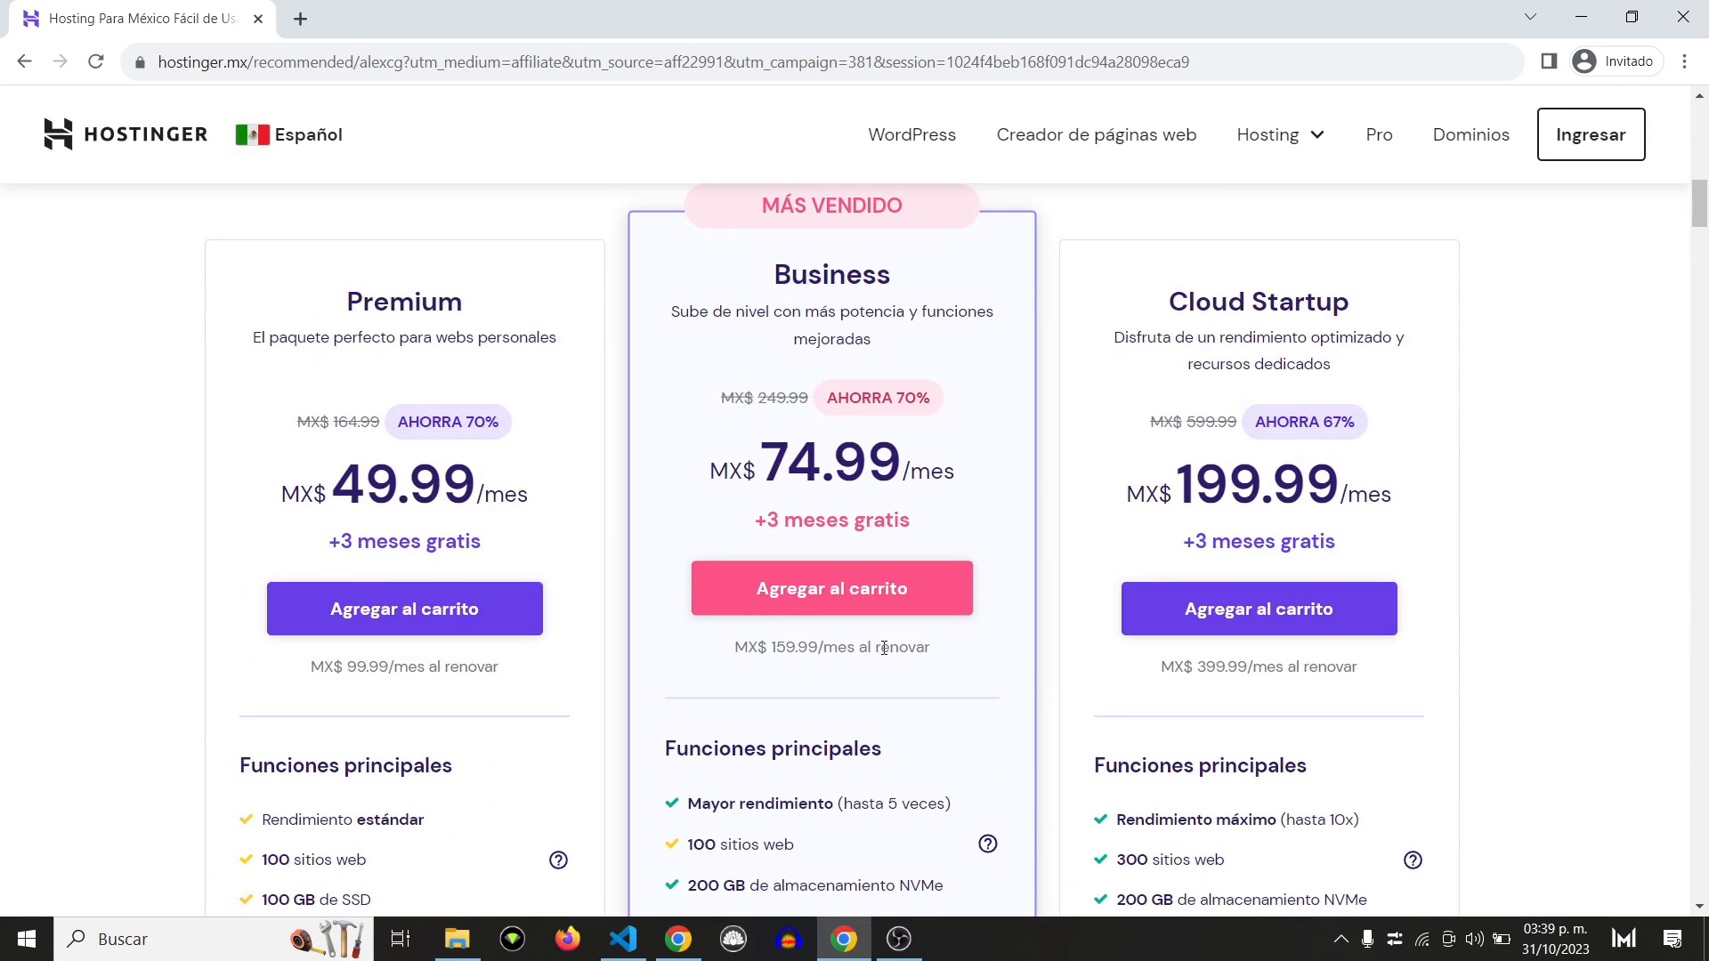
pyautogui.scroll(-4, 884, 647)
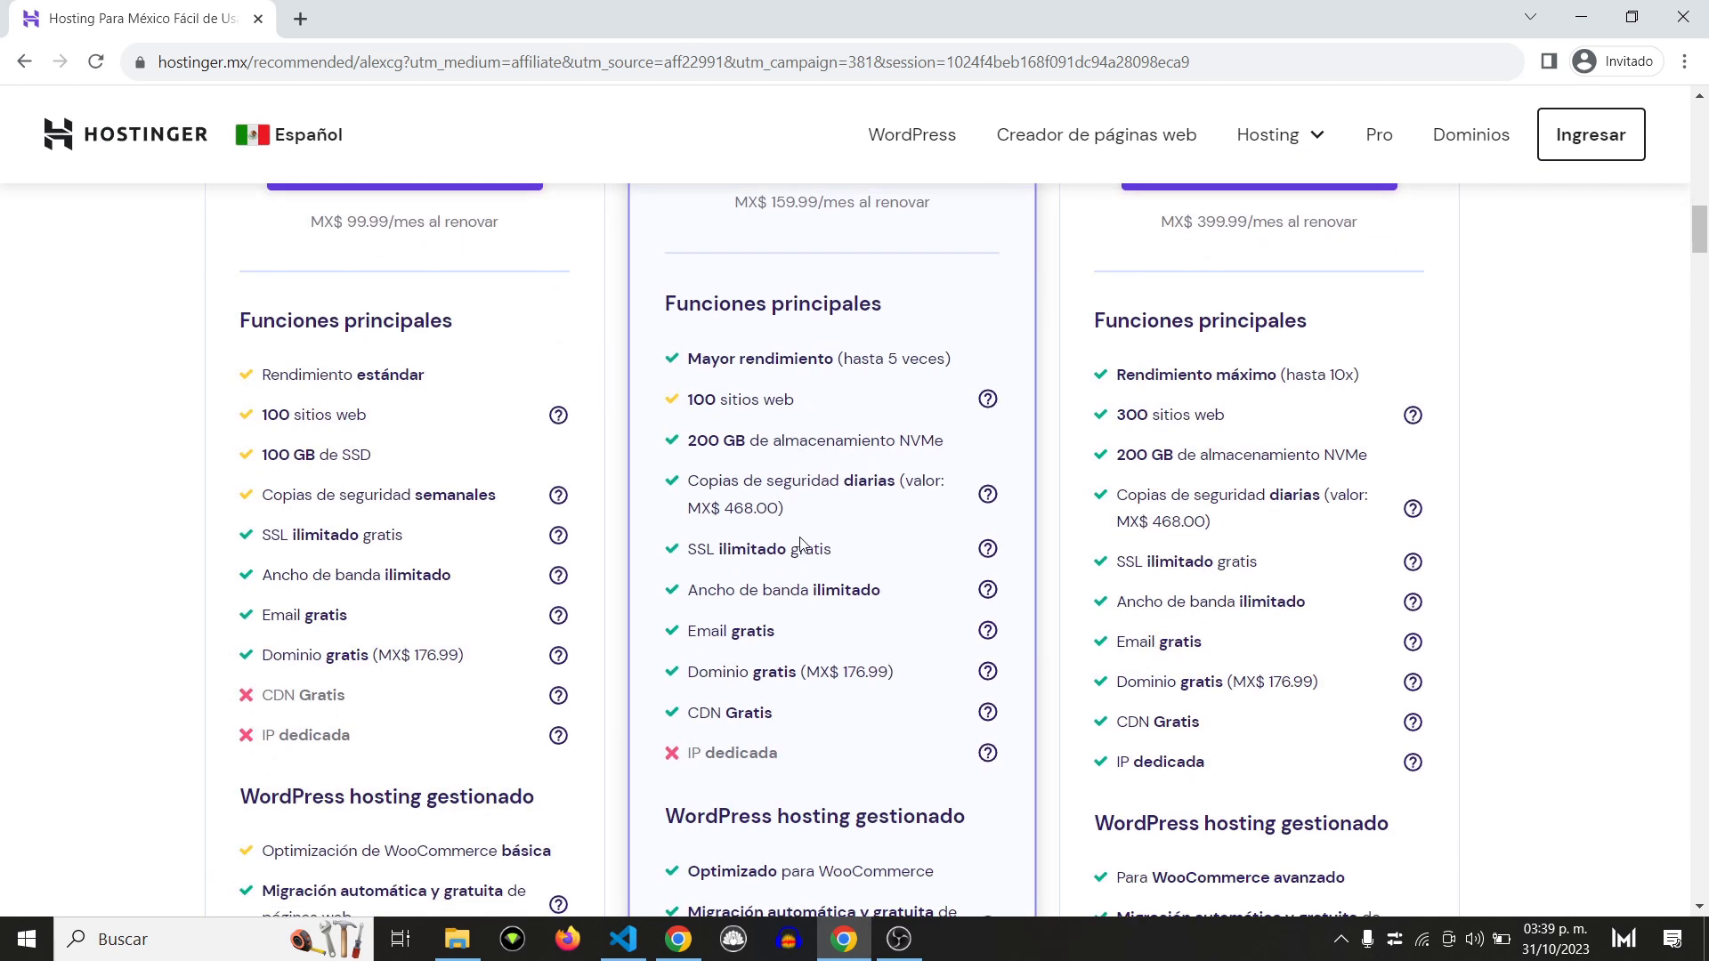
pyautogui.moveTo(695, 400); pyautogui.dragTo(842, 385)
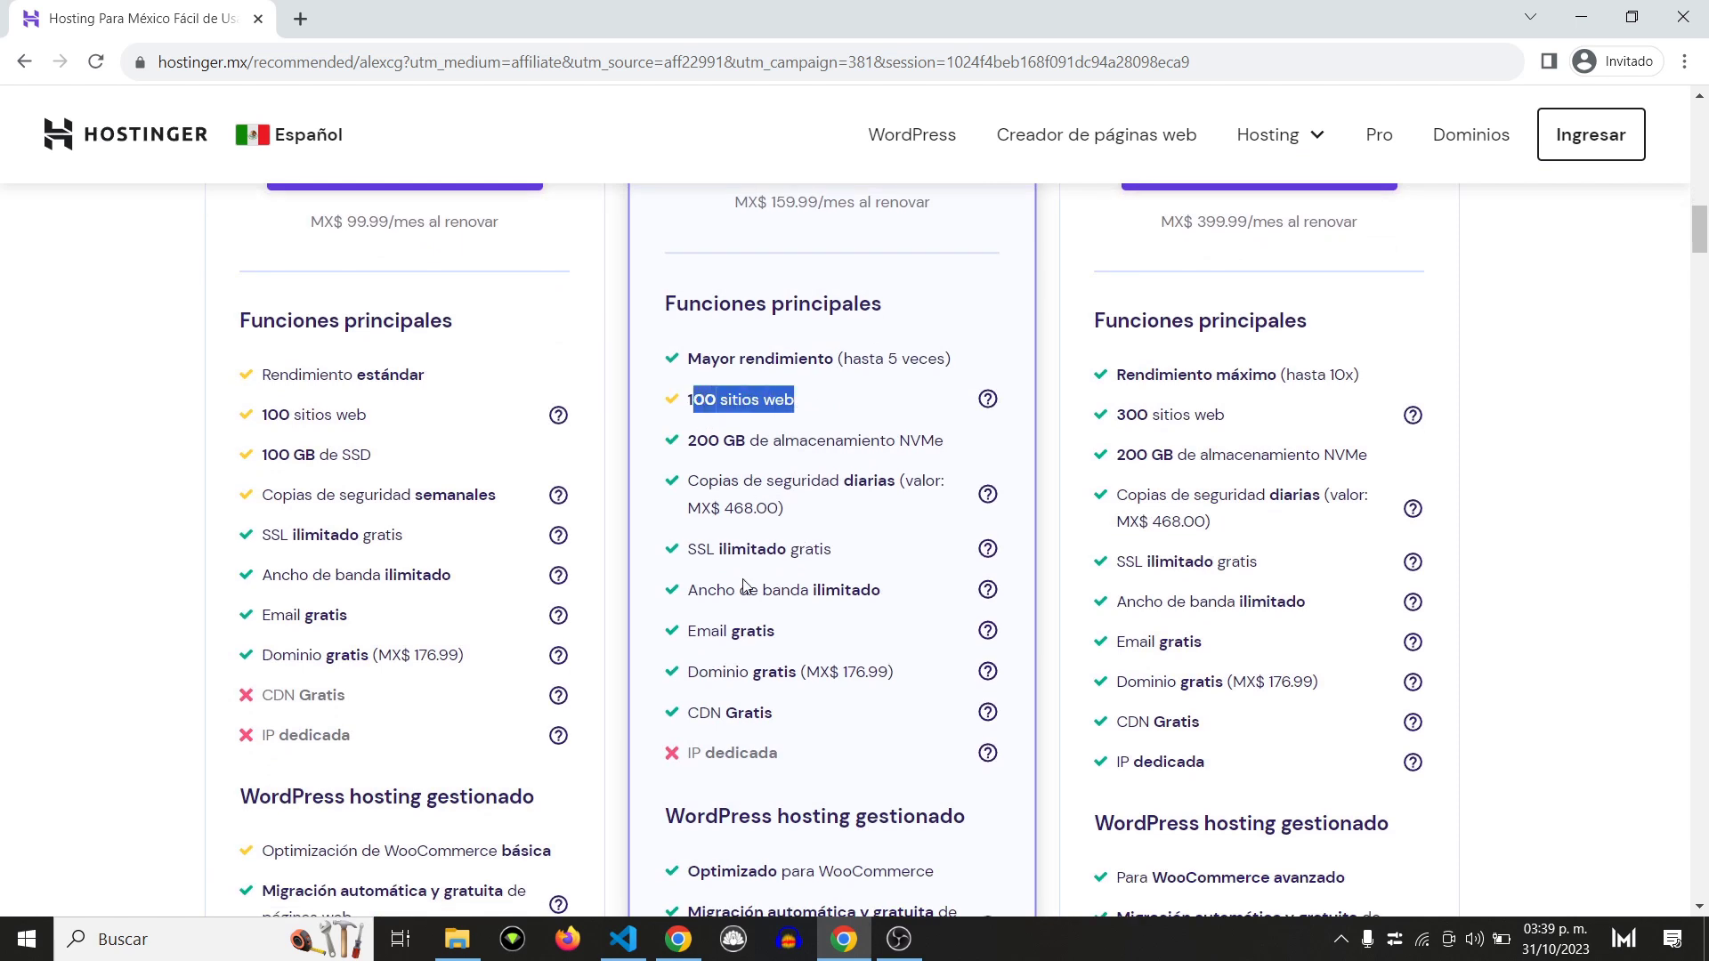
pyautogui.moveTo(711, 631); pyautogui.dragTo(787, 630)
pyautogui.moveTo(700, 677); pyautogui.dragTo(788, 681)
pyautogui.moveTo(695, 552); pyautogui.dragTo(817, 549)
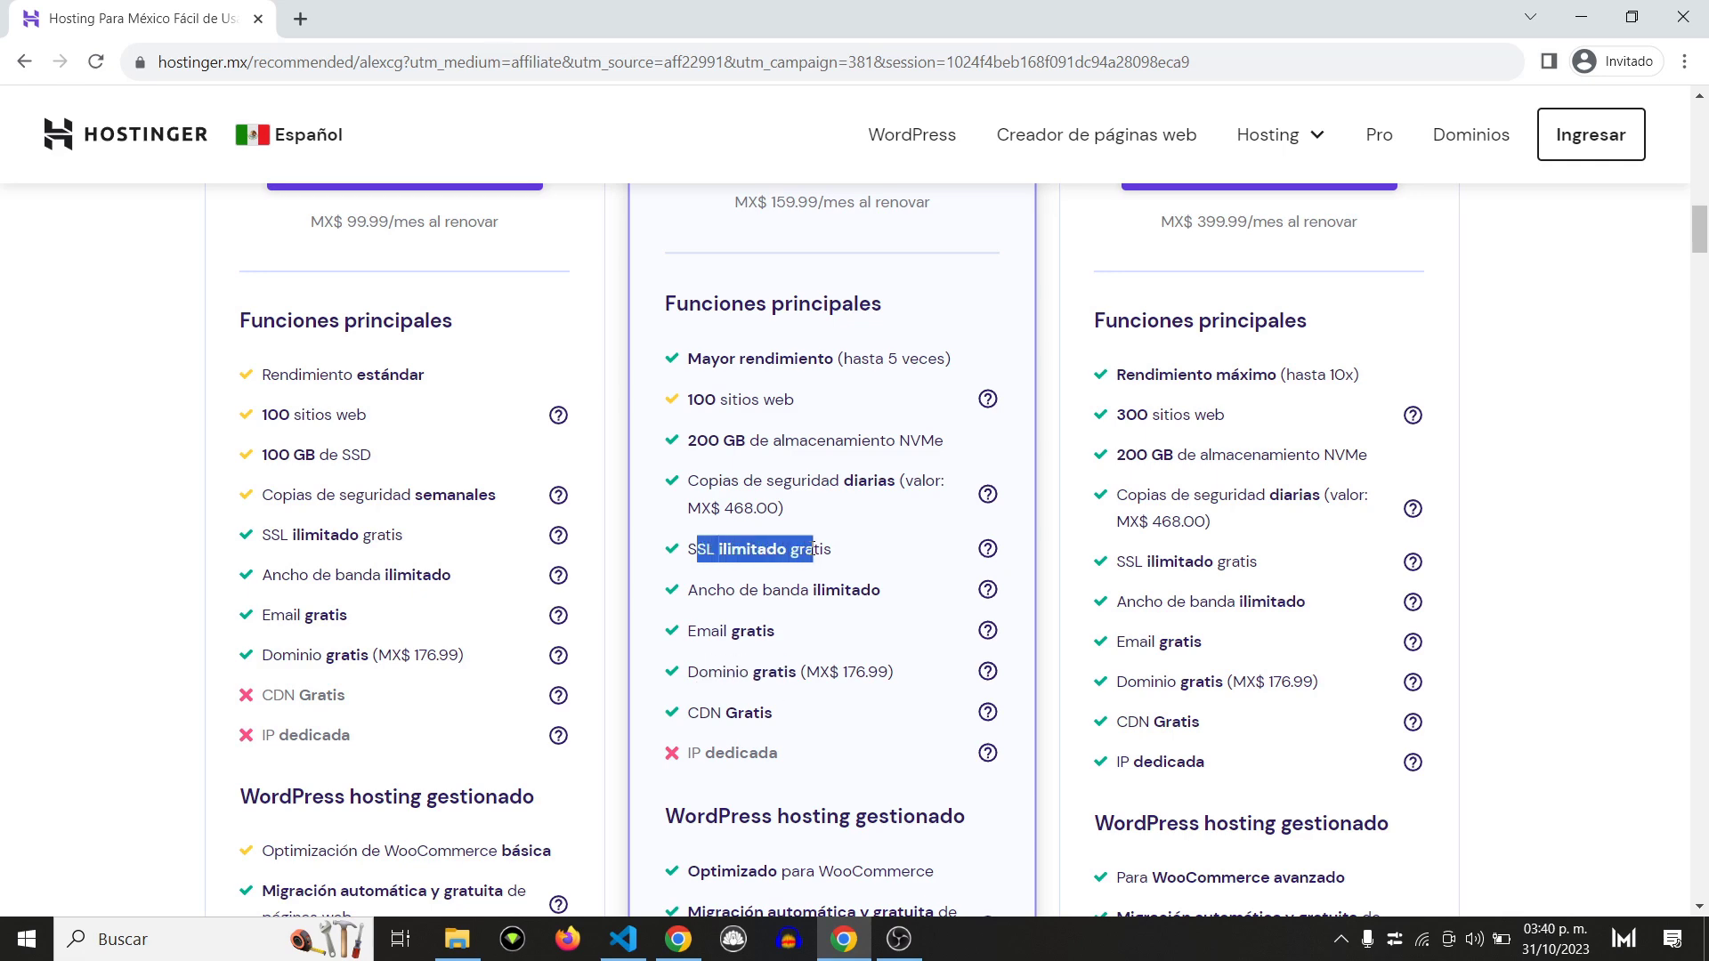
pyautogui.scroll(-10, 831, 610)
pyautogui.scroll(10, 831, 610)
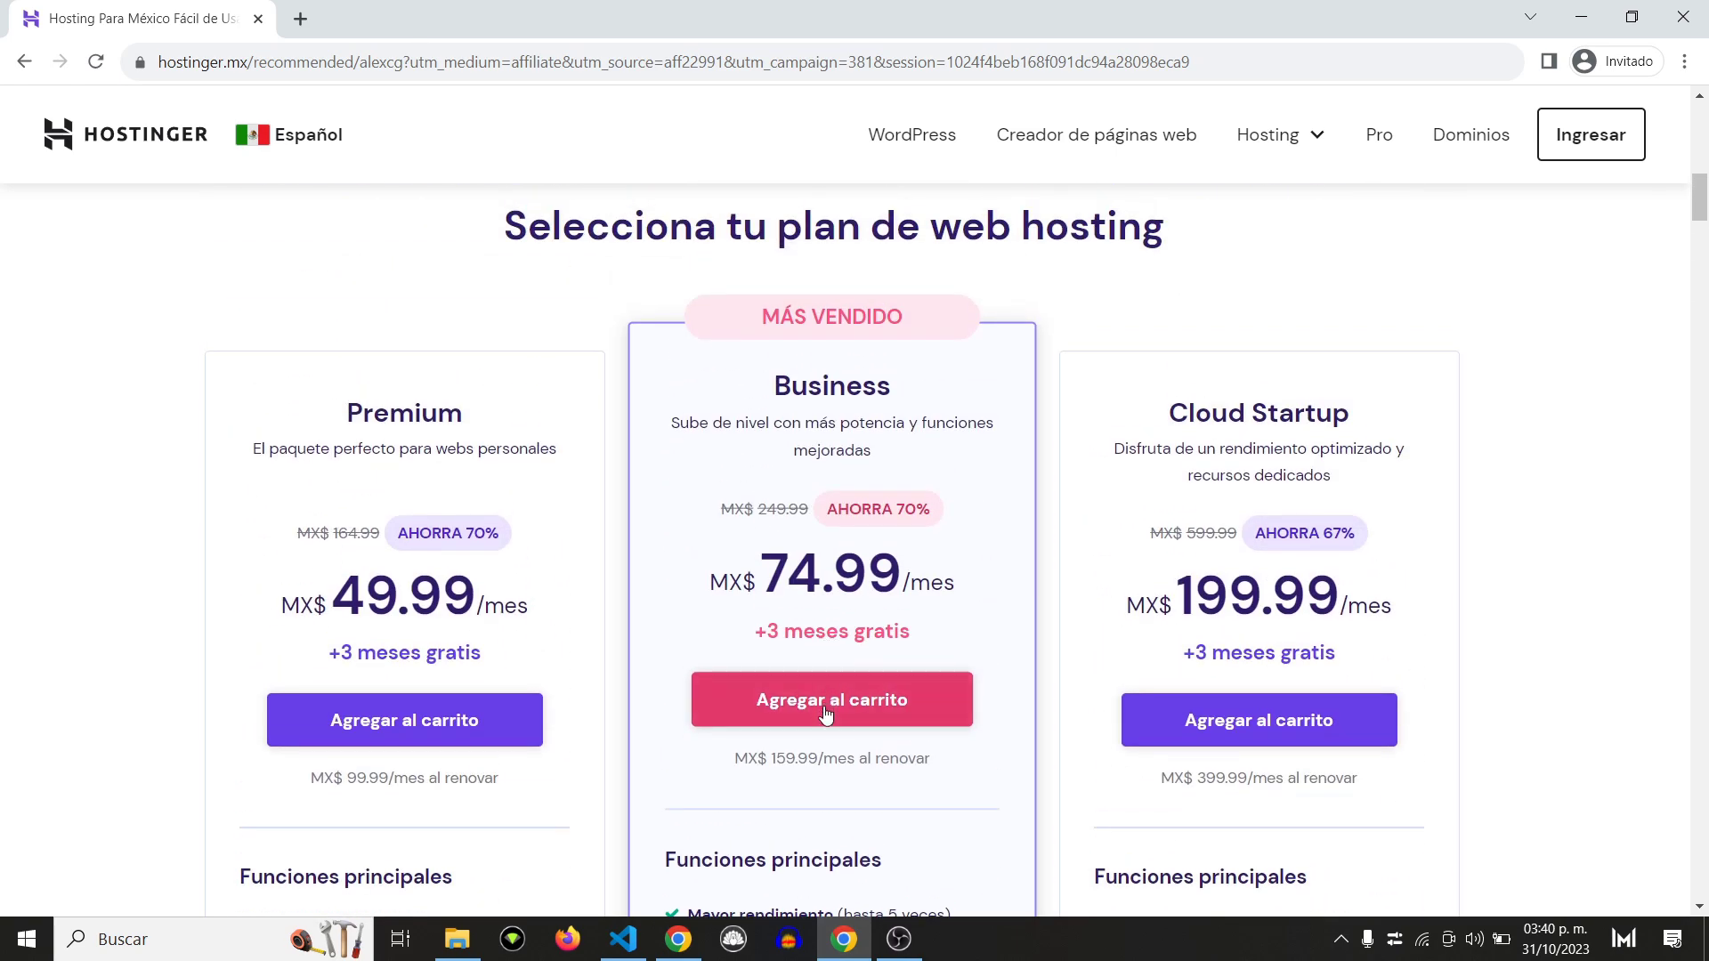
pyautogui.click(824, 705)
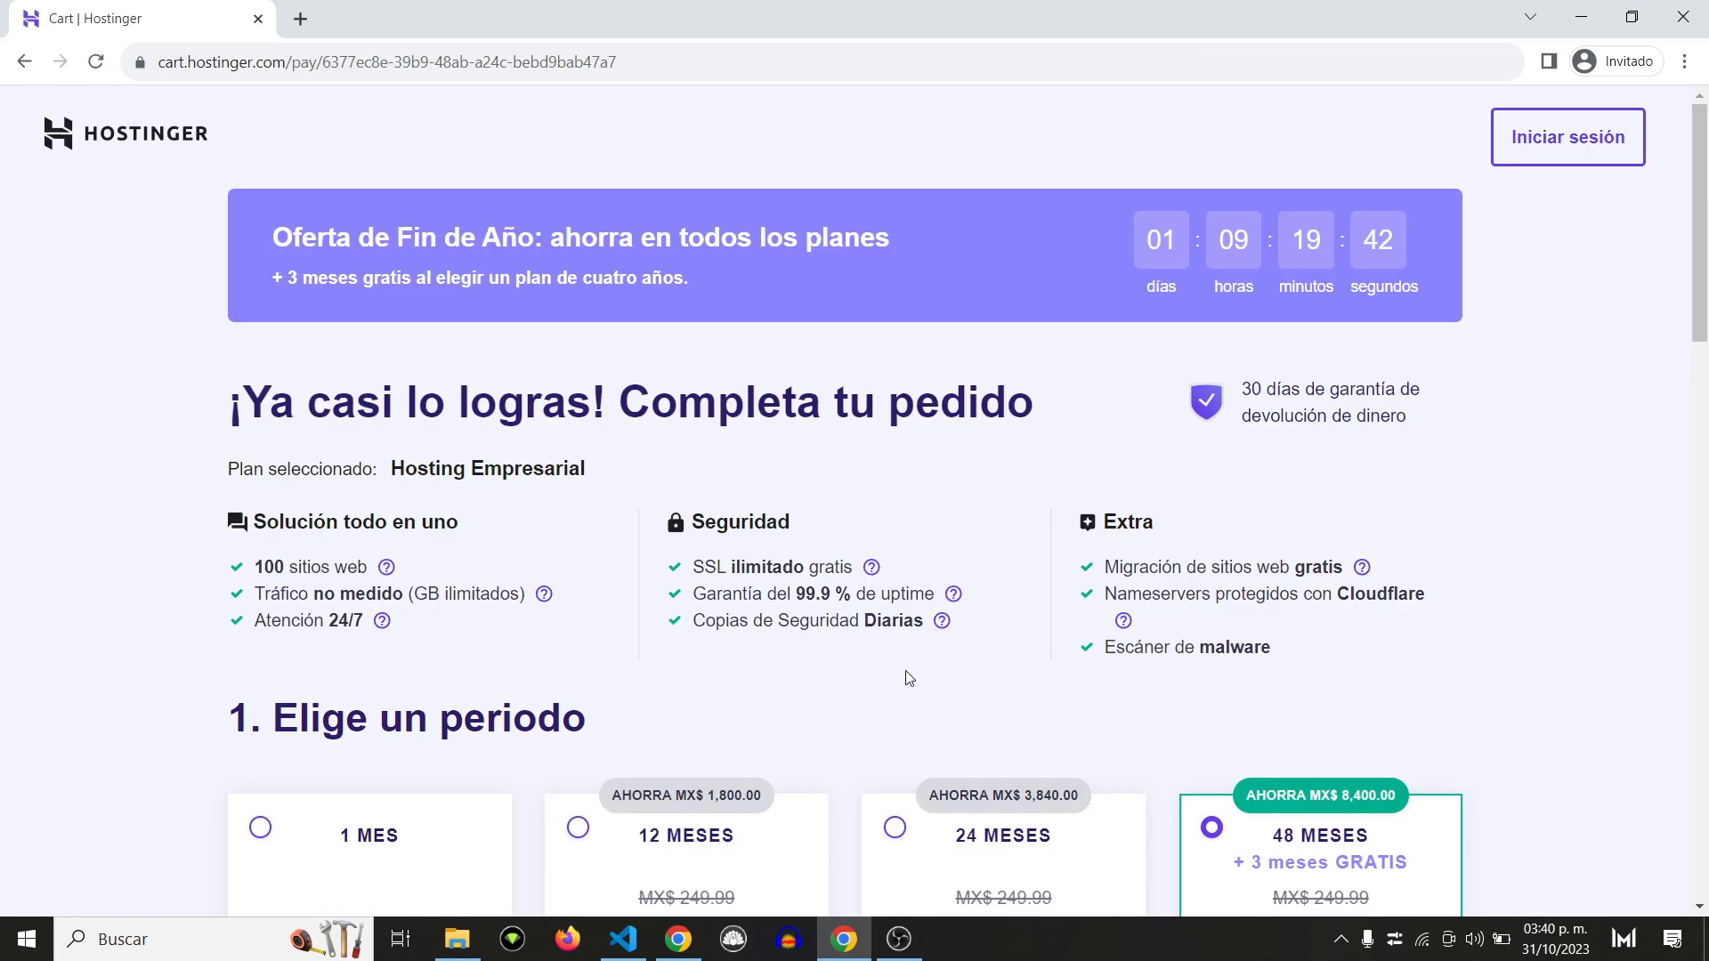
# Step: Check the 48-month billing period and order summary at checkout, and apply the discount coupon ALEXCG
pyautogui.scroll(-5, 1137, 508)
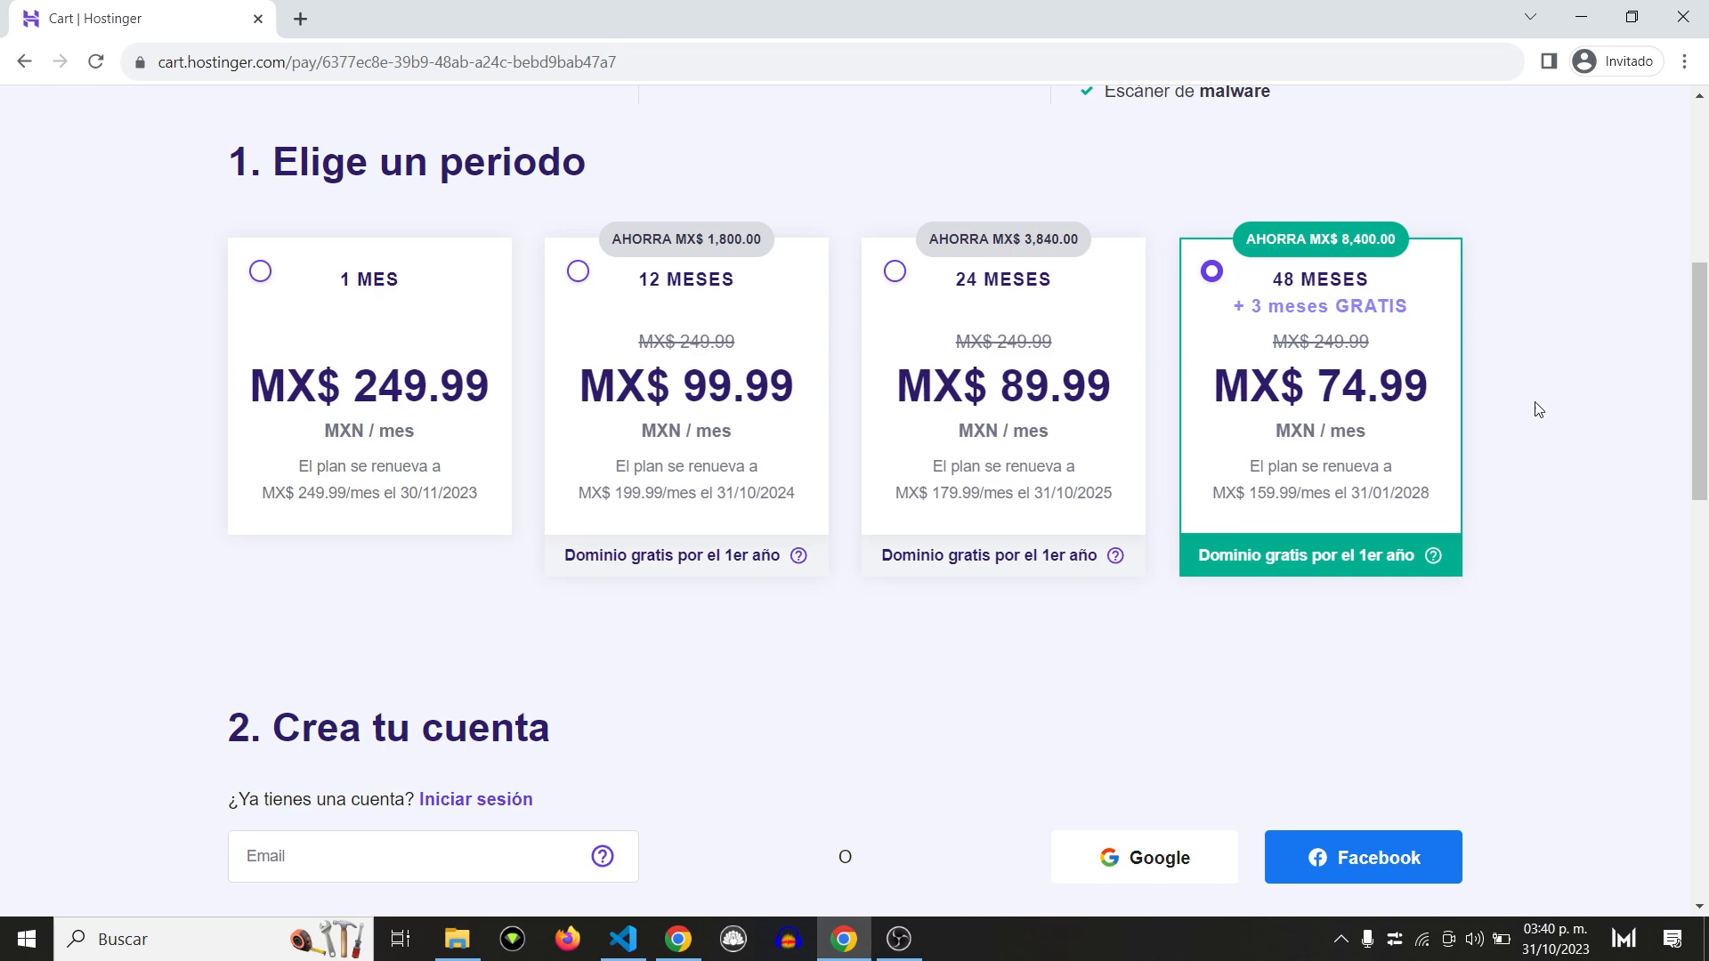
pyautogui.scroll(-10, 1538, 412)
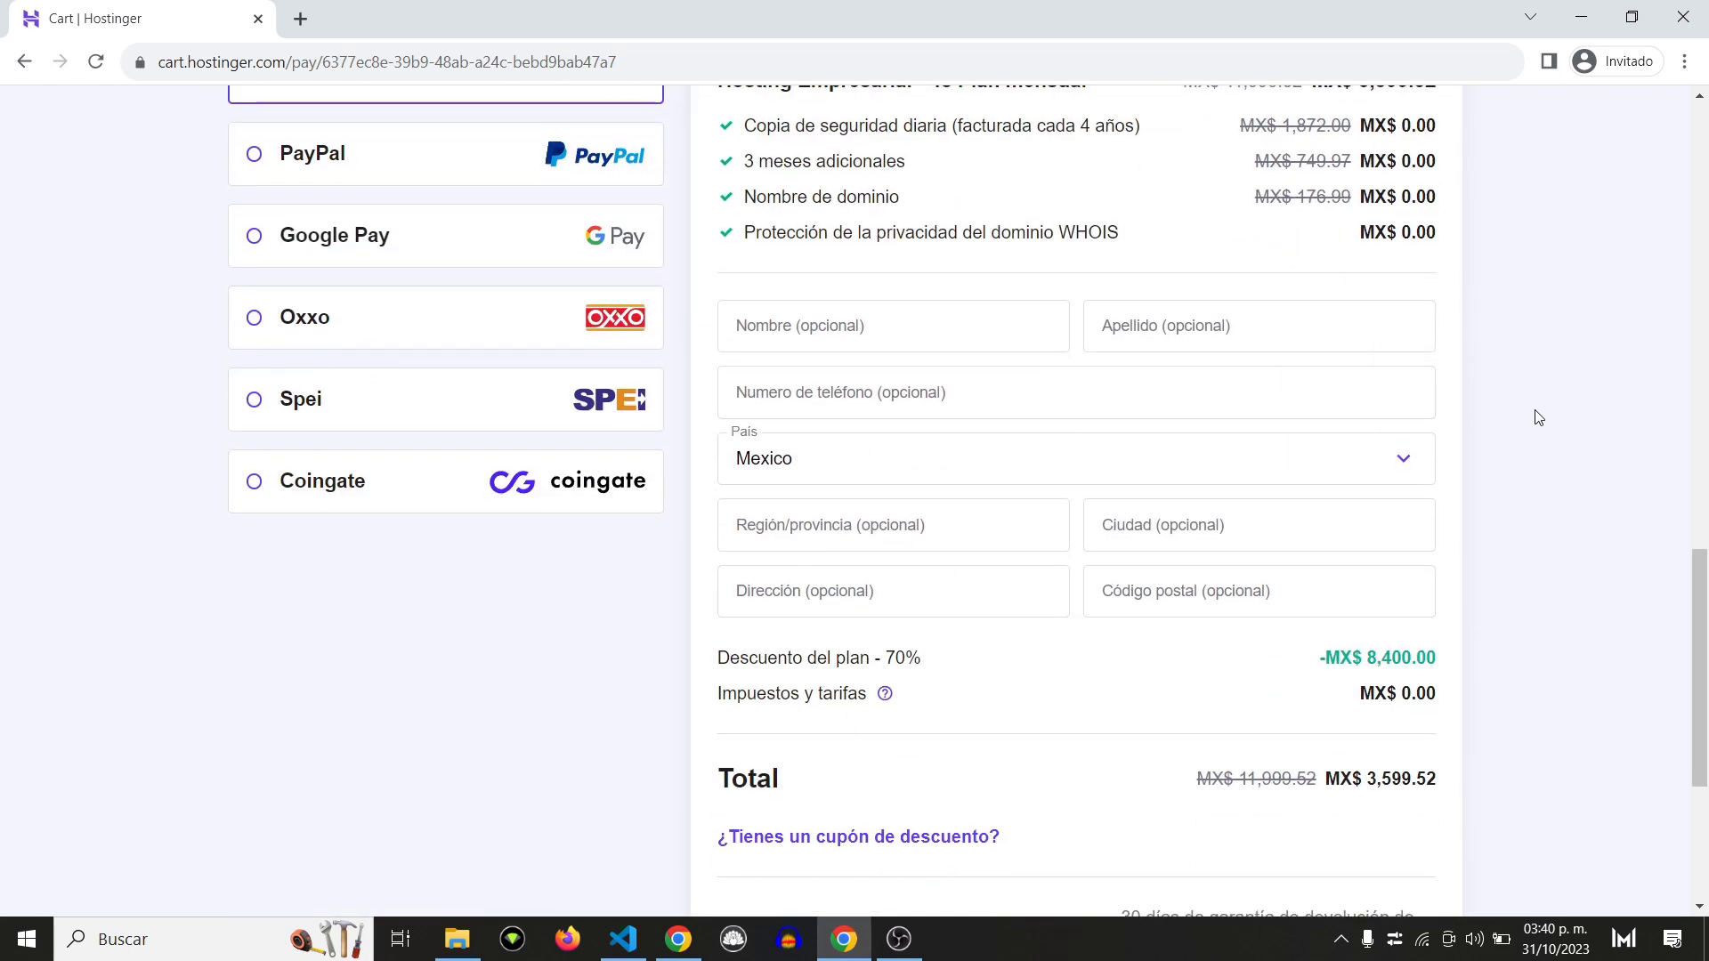
pyautogui.scroll(-2, 1538, 417)
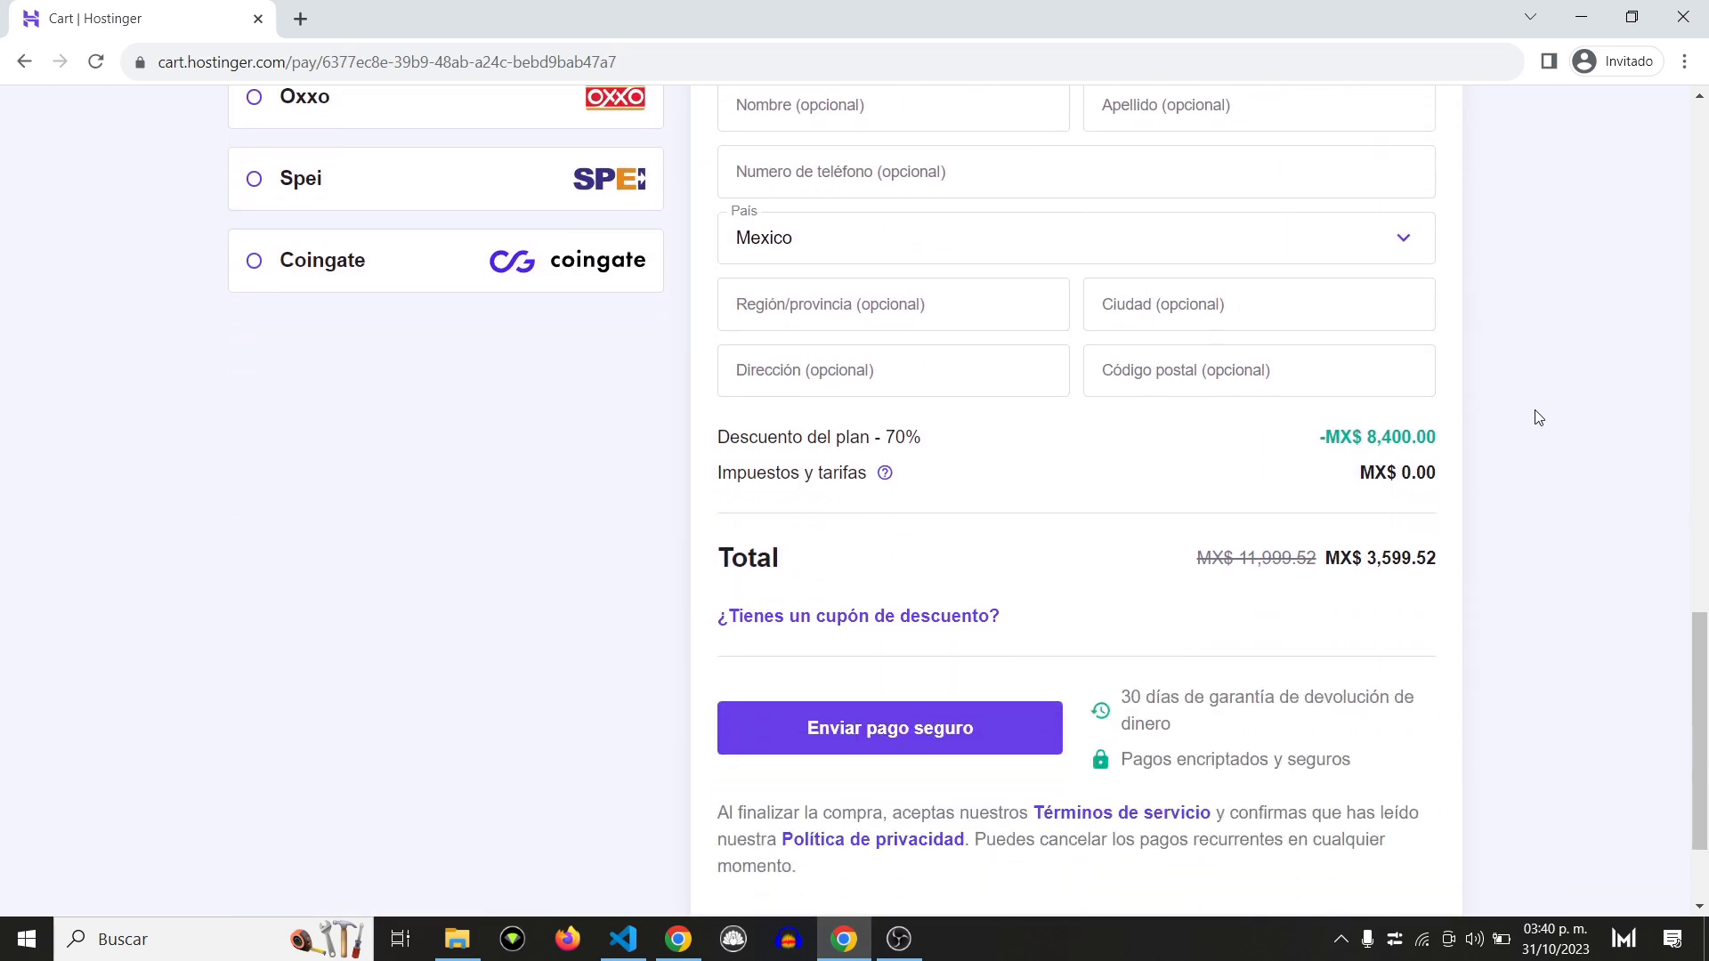
pyautogui.click(886, 610)
pyautogui.click(886, 699)
pyautogui.write('ALE')
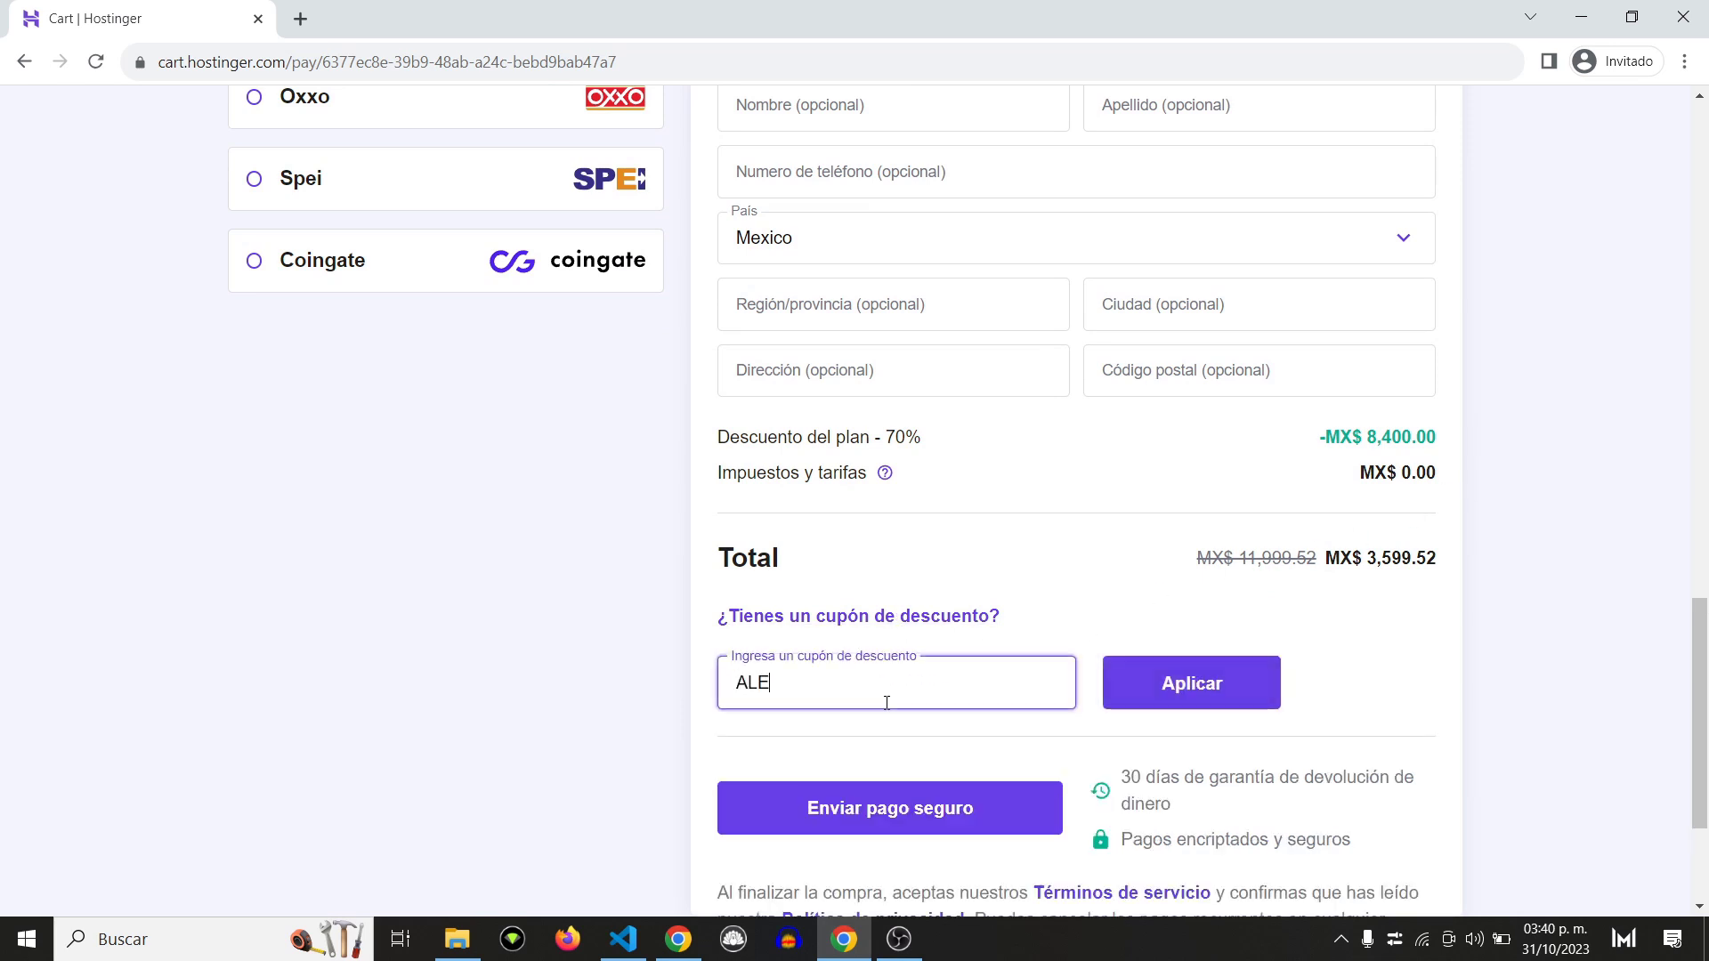
pyautogui.write('XCG')
pyautogui.press('Return')
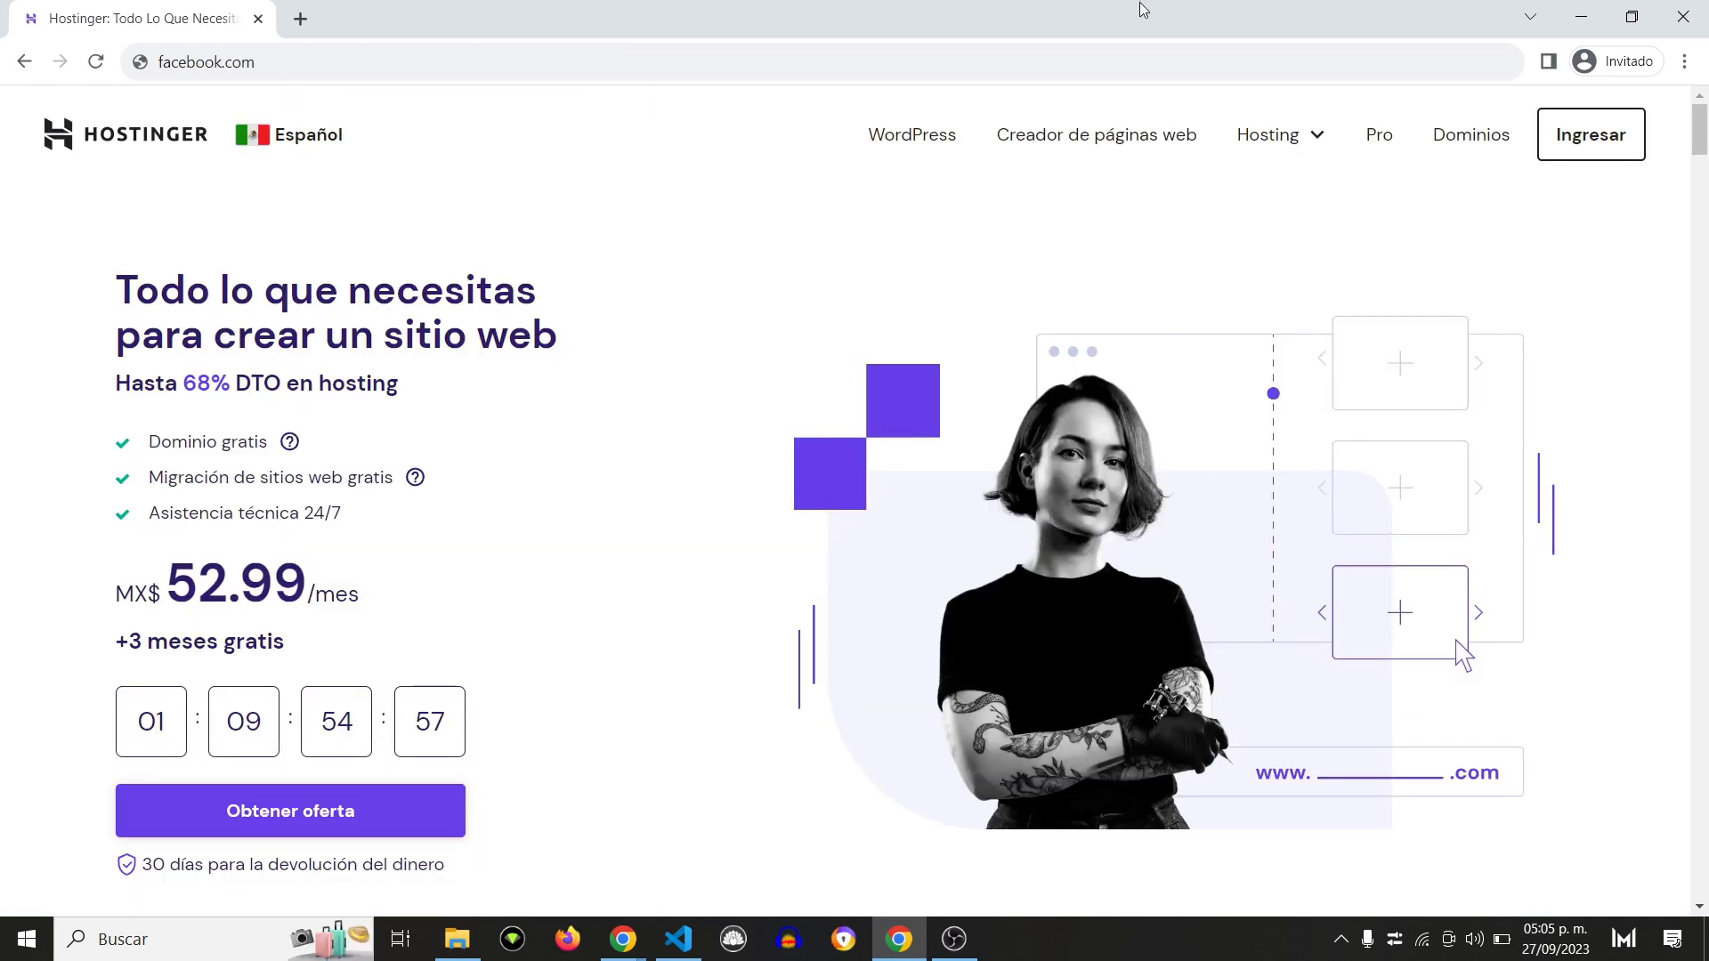
# Step: Log in to the Hostinger account and review its free domain offer and the domains coursehtmlcss.com and cursocss.com
pyautogui.click(1592, 147)
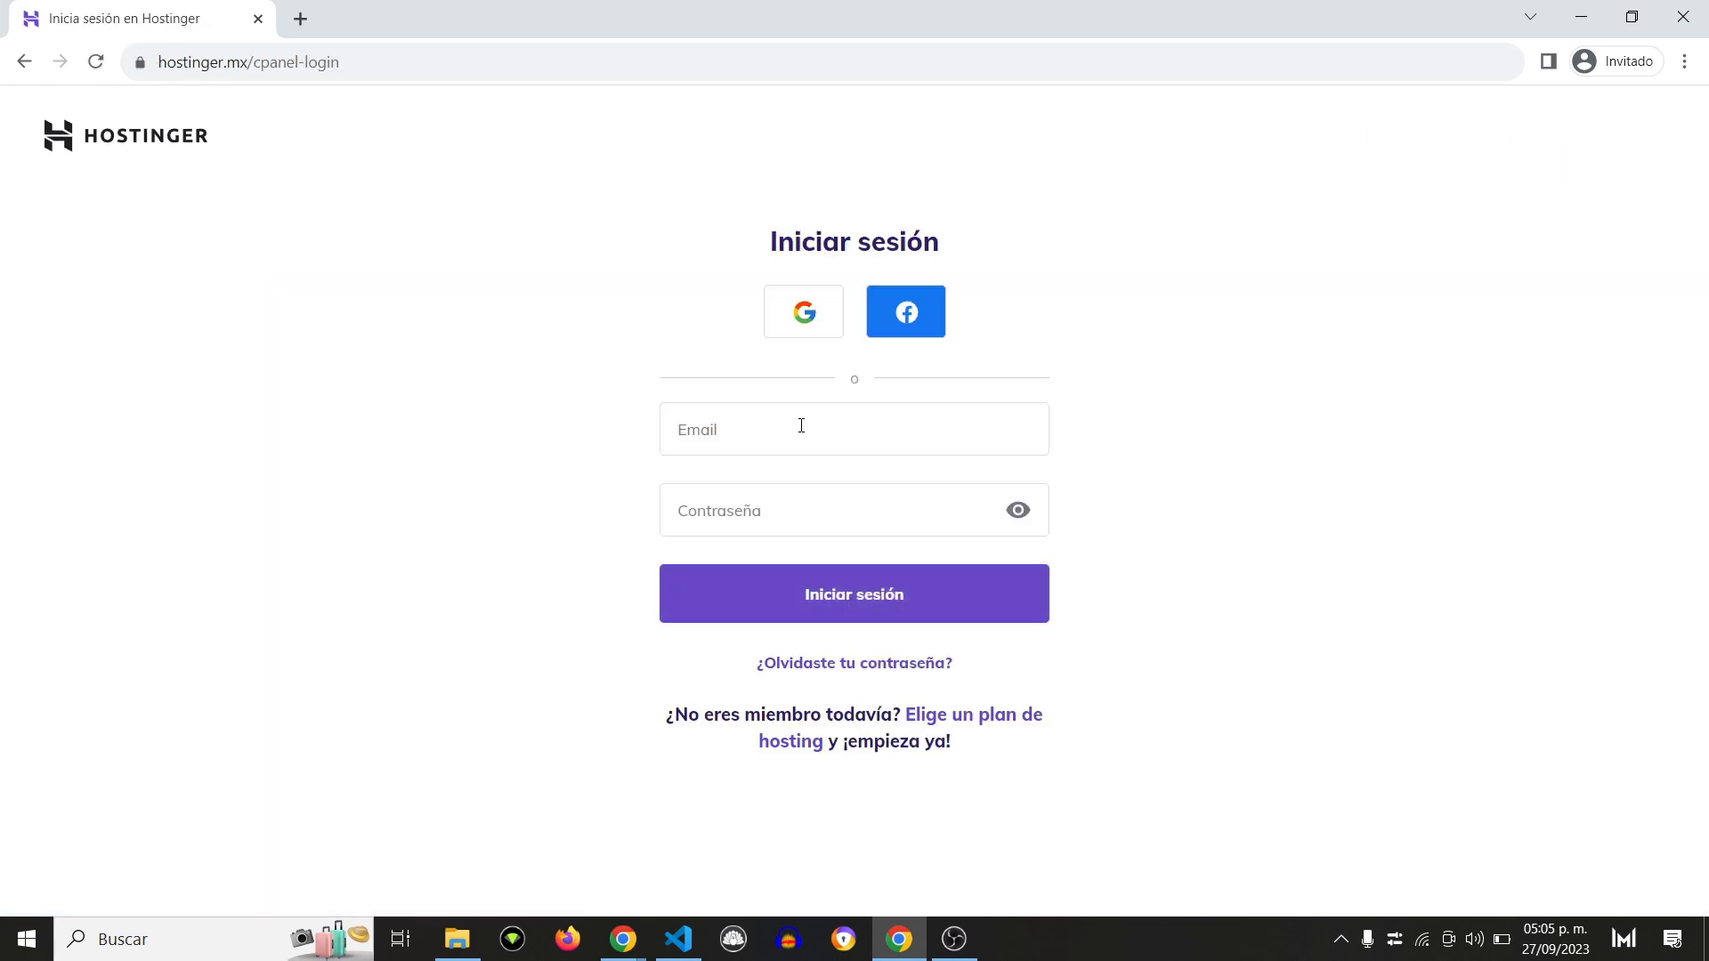
pyautogui.click(801, 425)
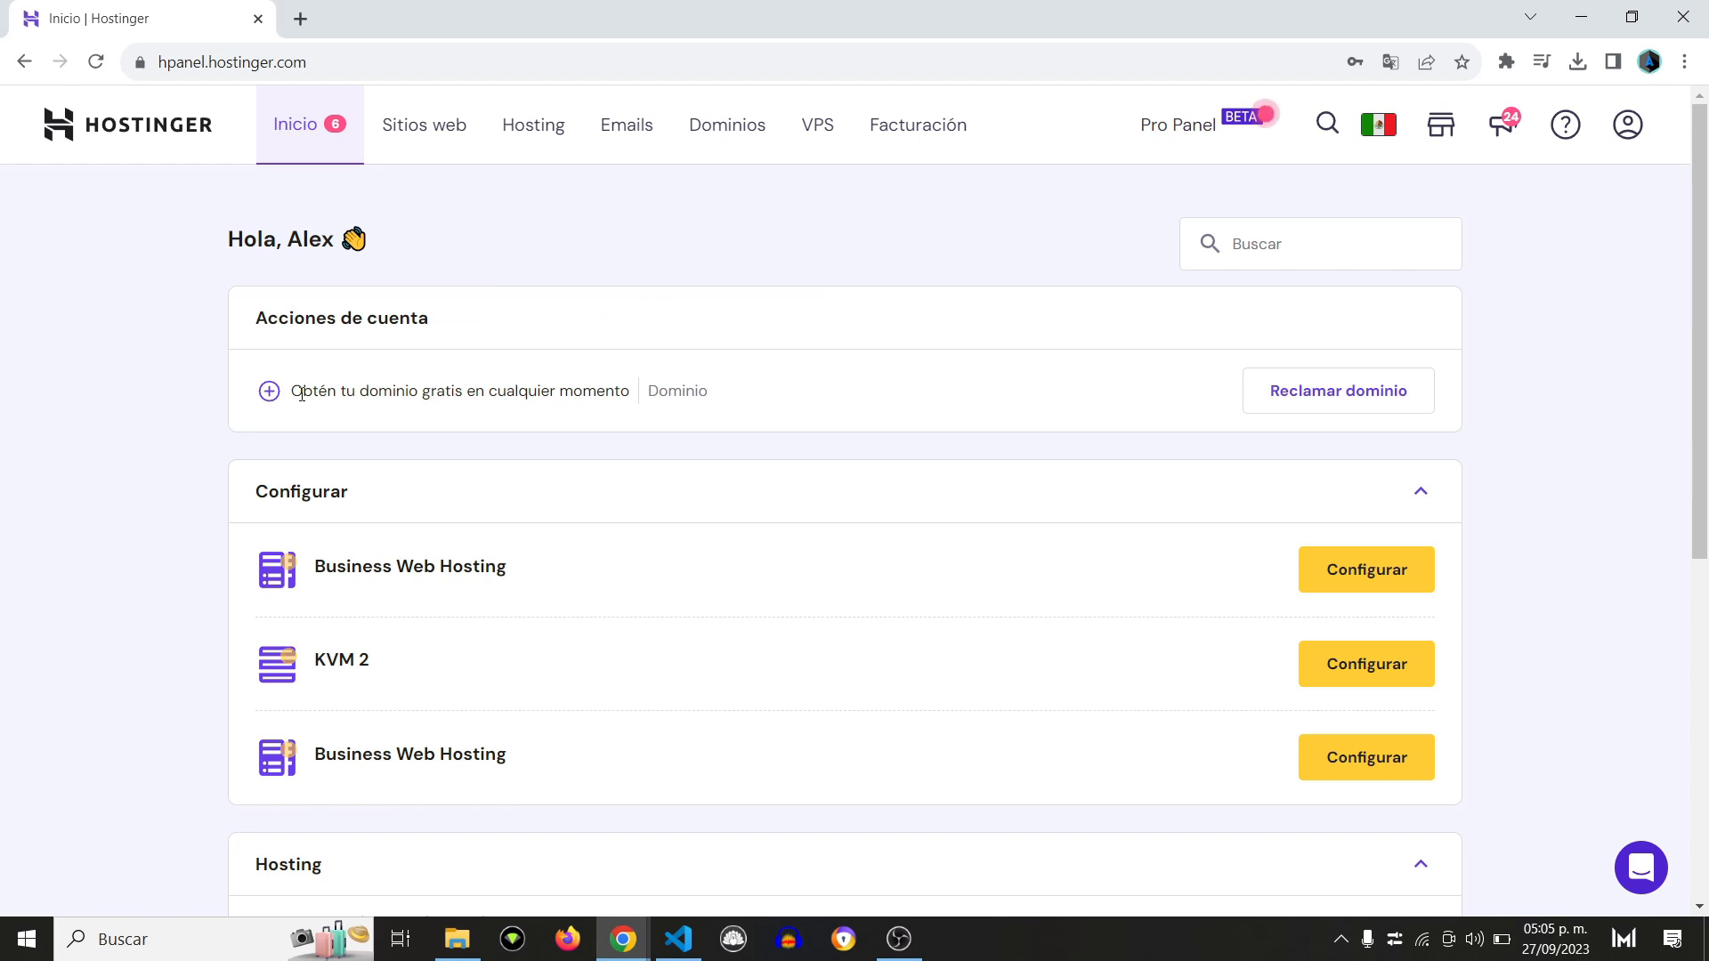
pyautogui.moveTo(300, 392); pyautogui.dragTo(622, 391)
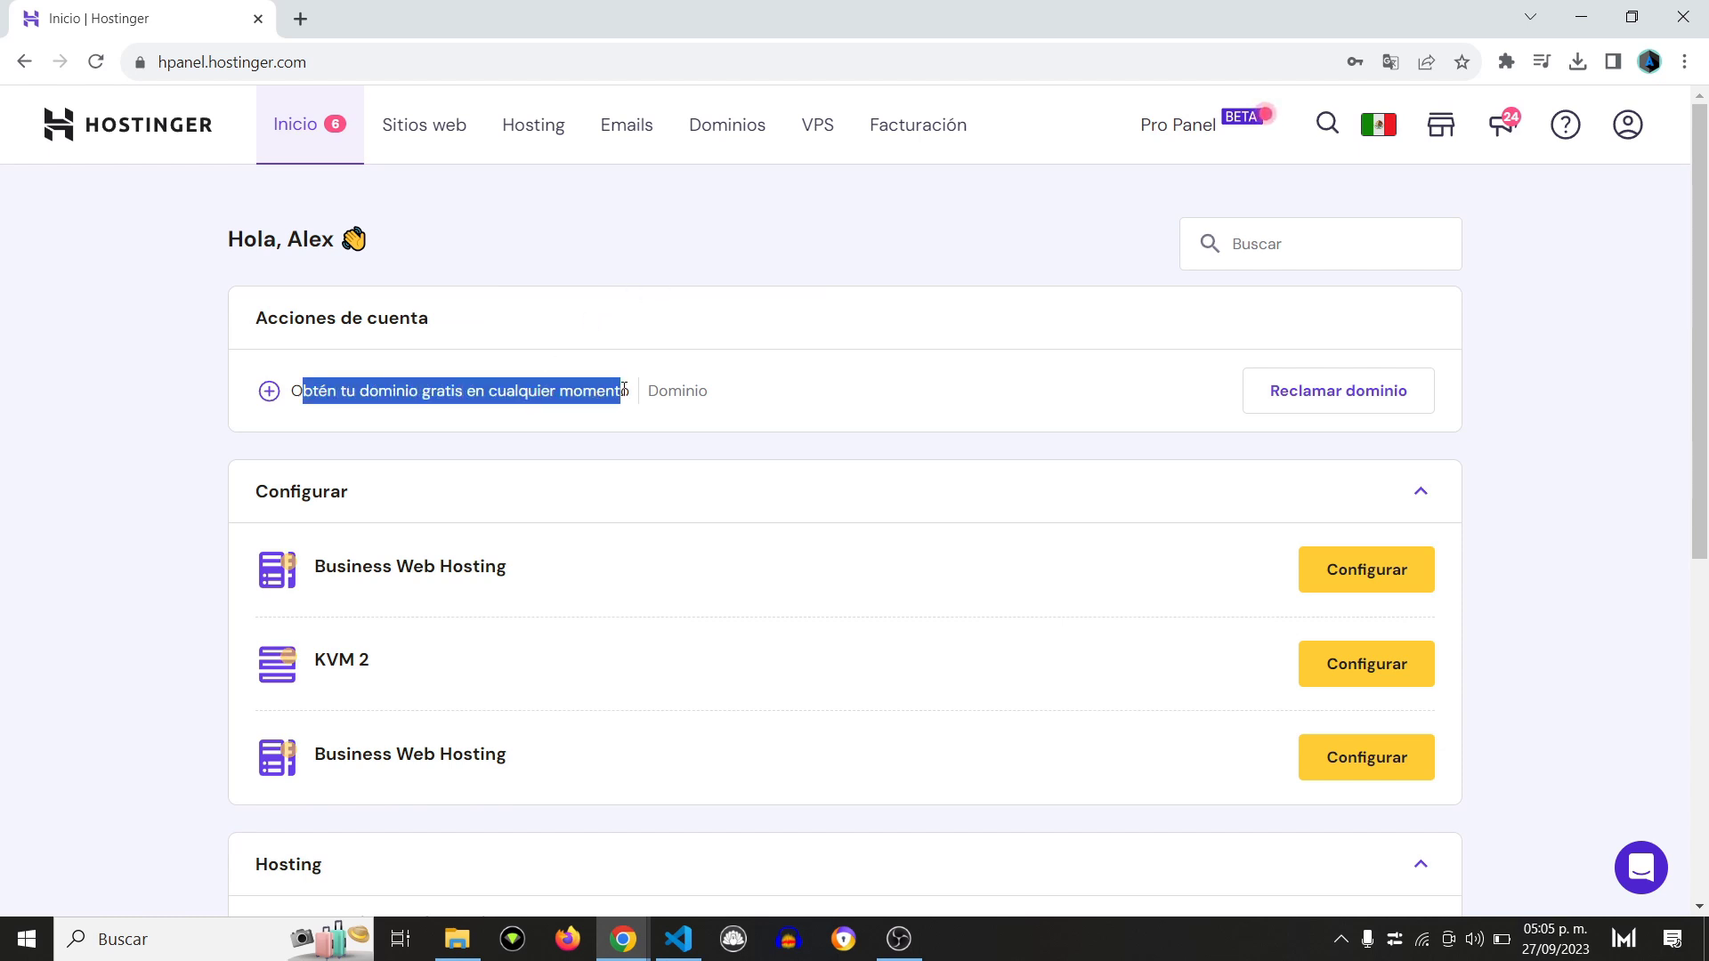
pyautogui.scroll(-7, 848, 324)
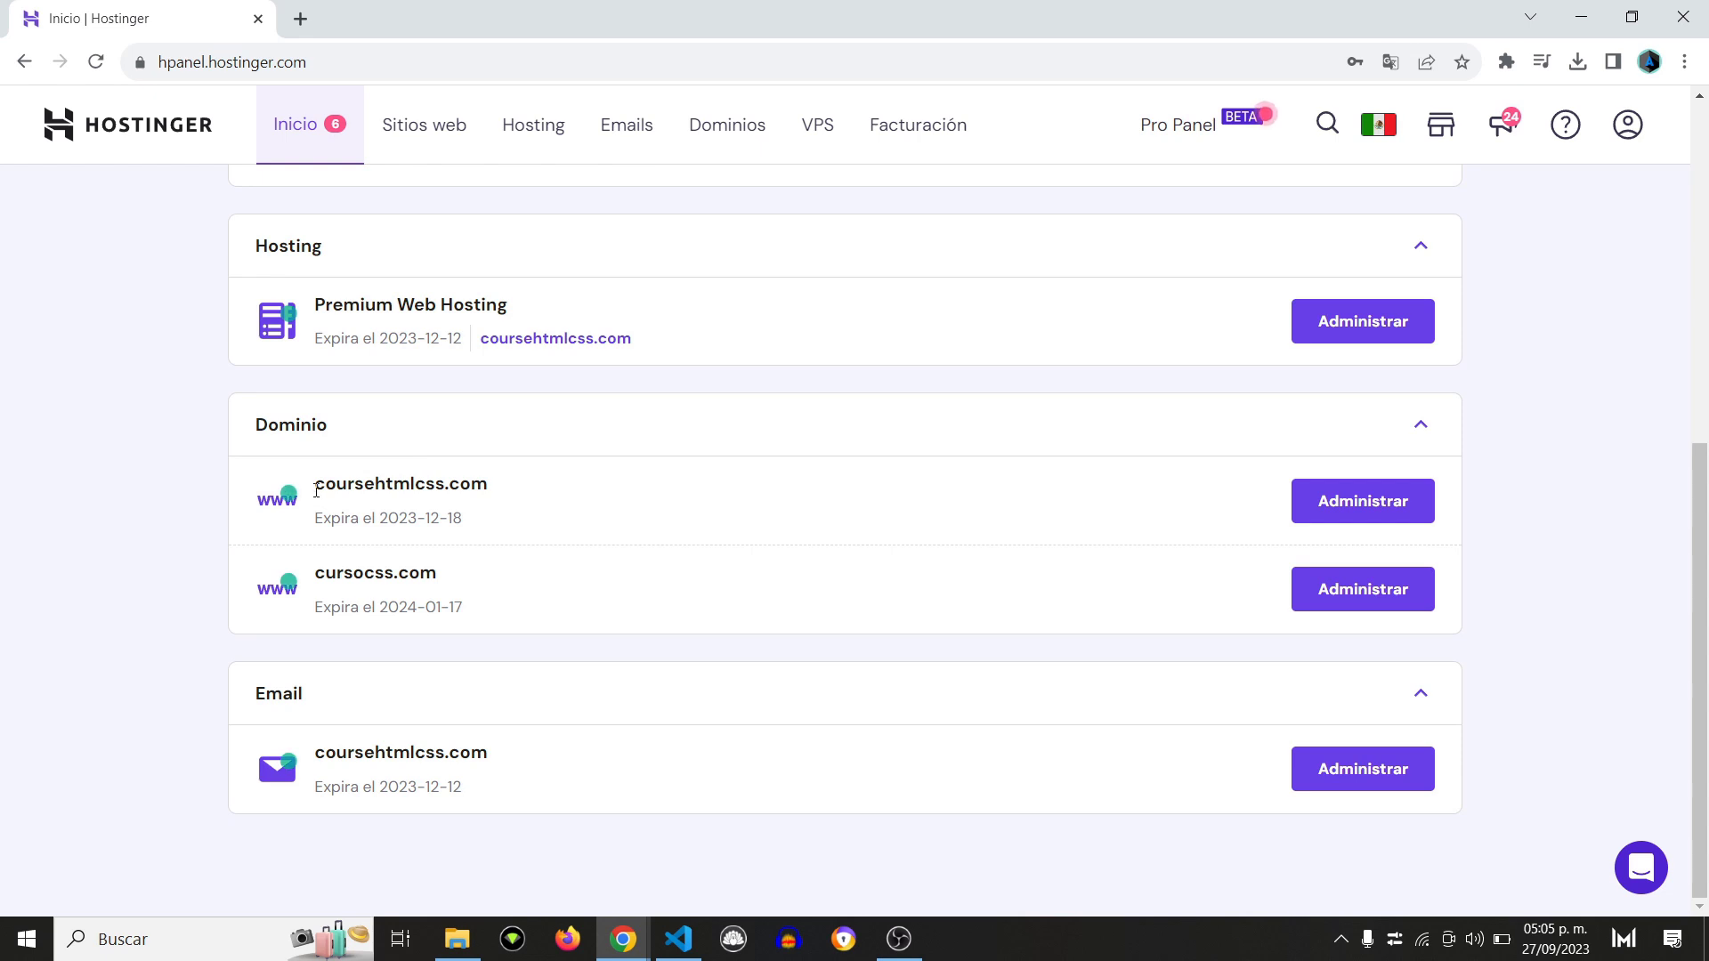
pyautogui.moveTo(324, 486); pyautogui.dragTo(468, 472)
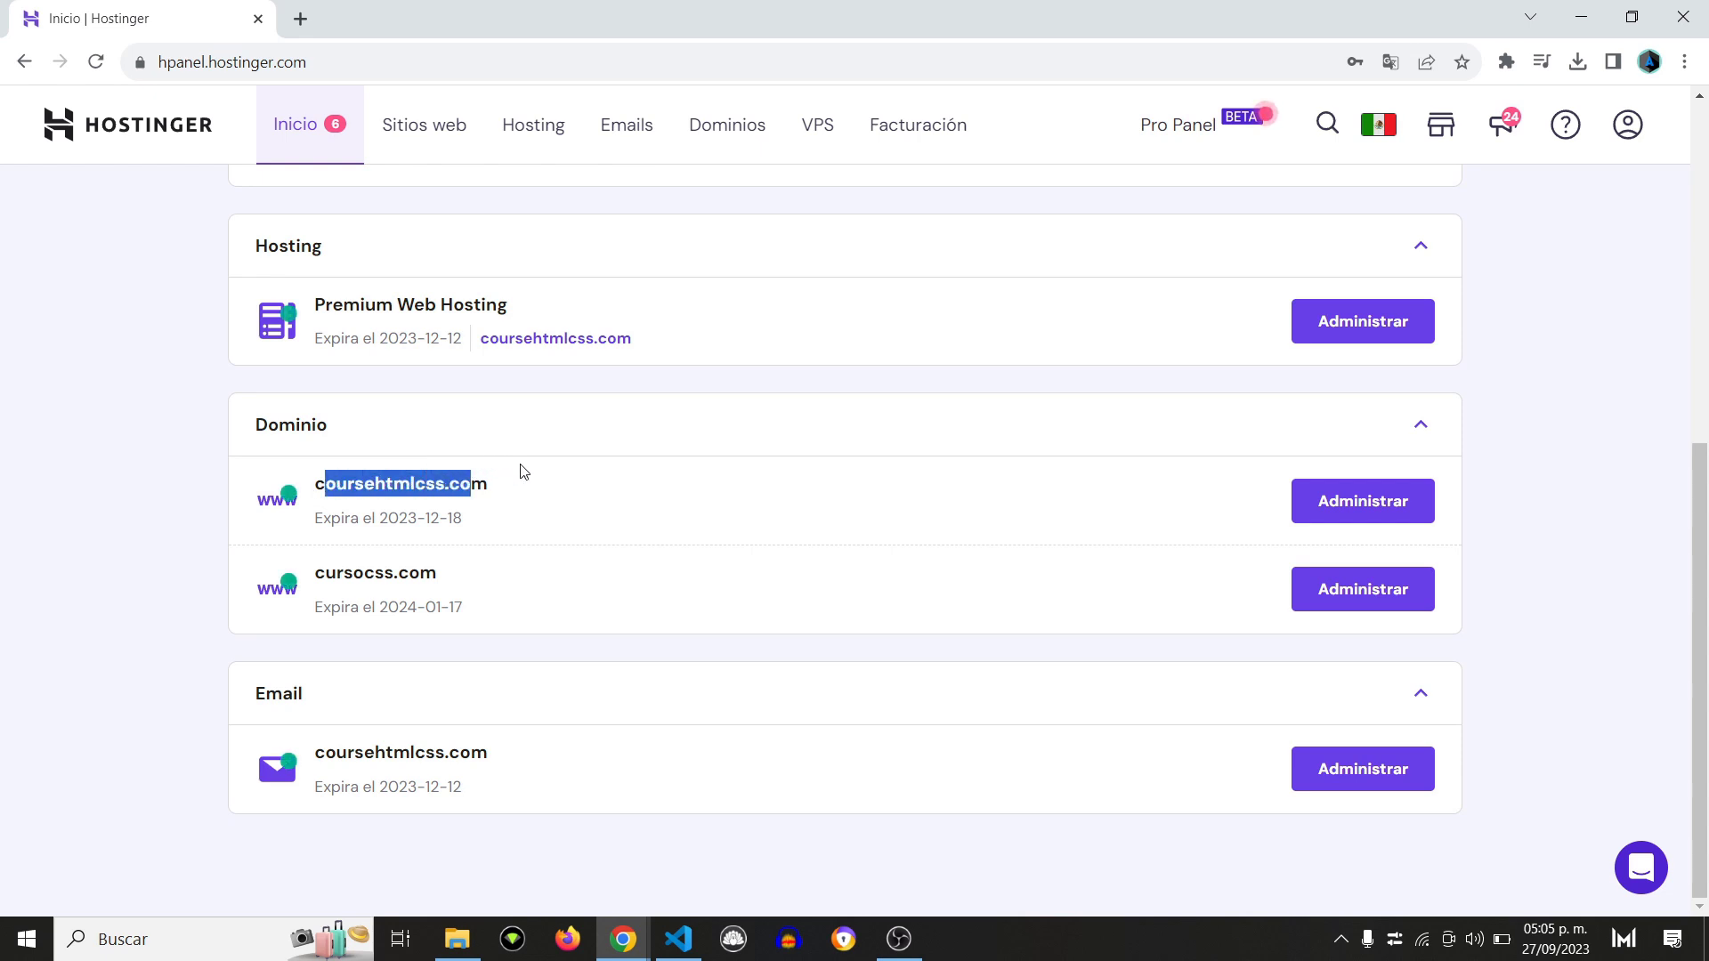
pyautogui.moveTo(313, 575); pyautogui.dragTo(469, 591)
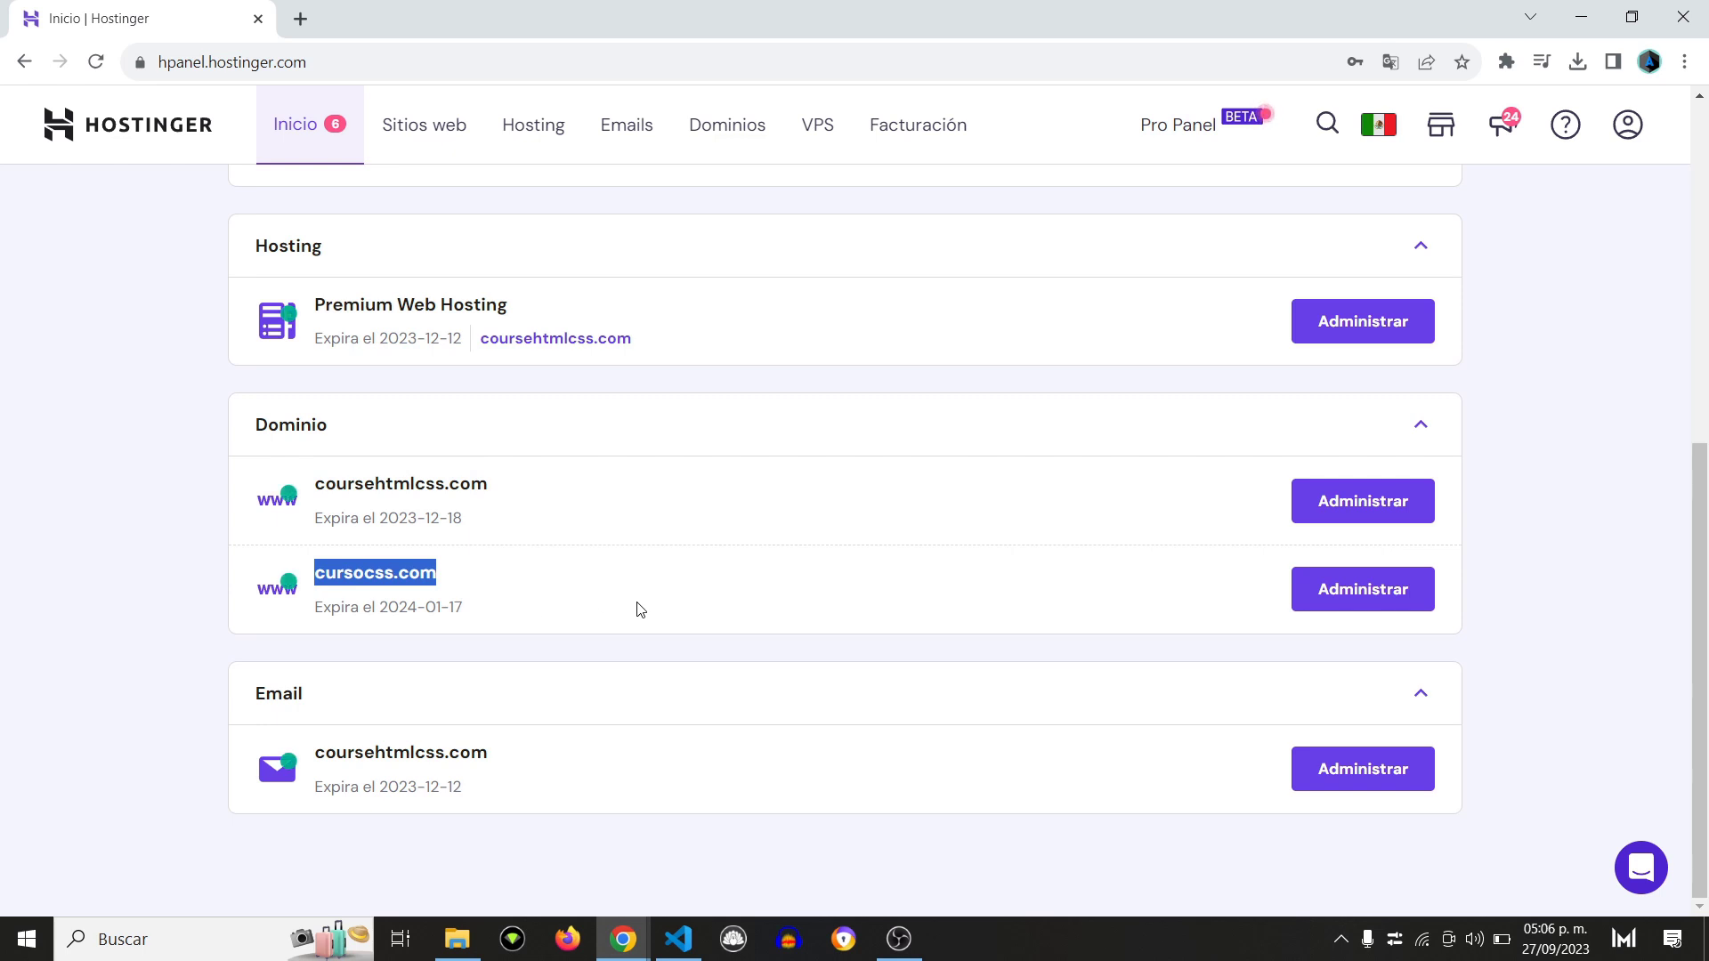
pyautogui.scroll(7, 640, 610)
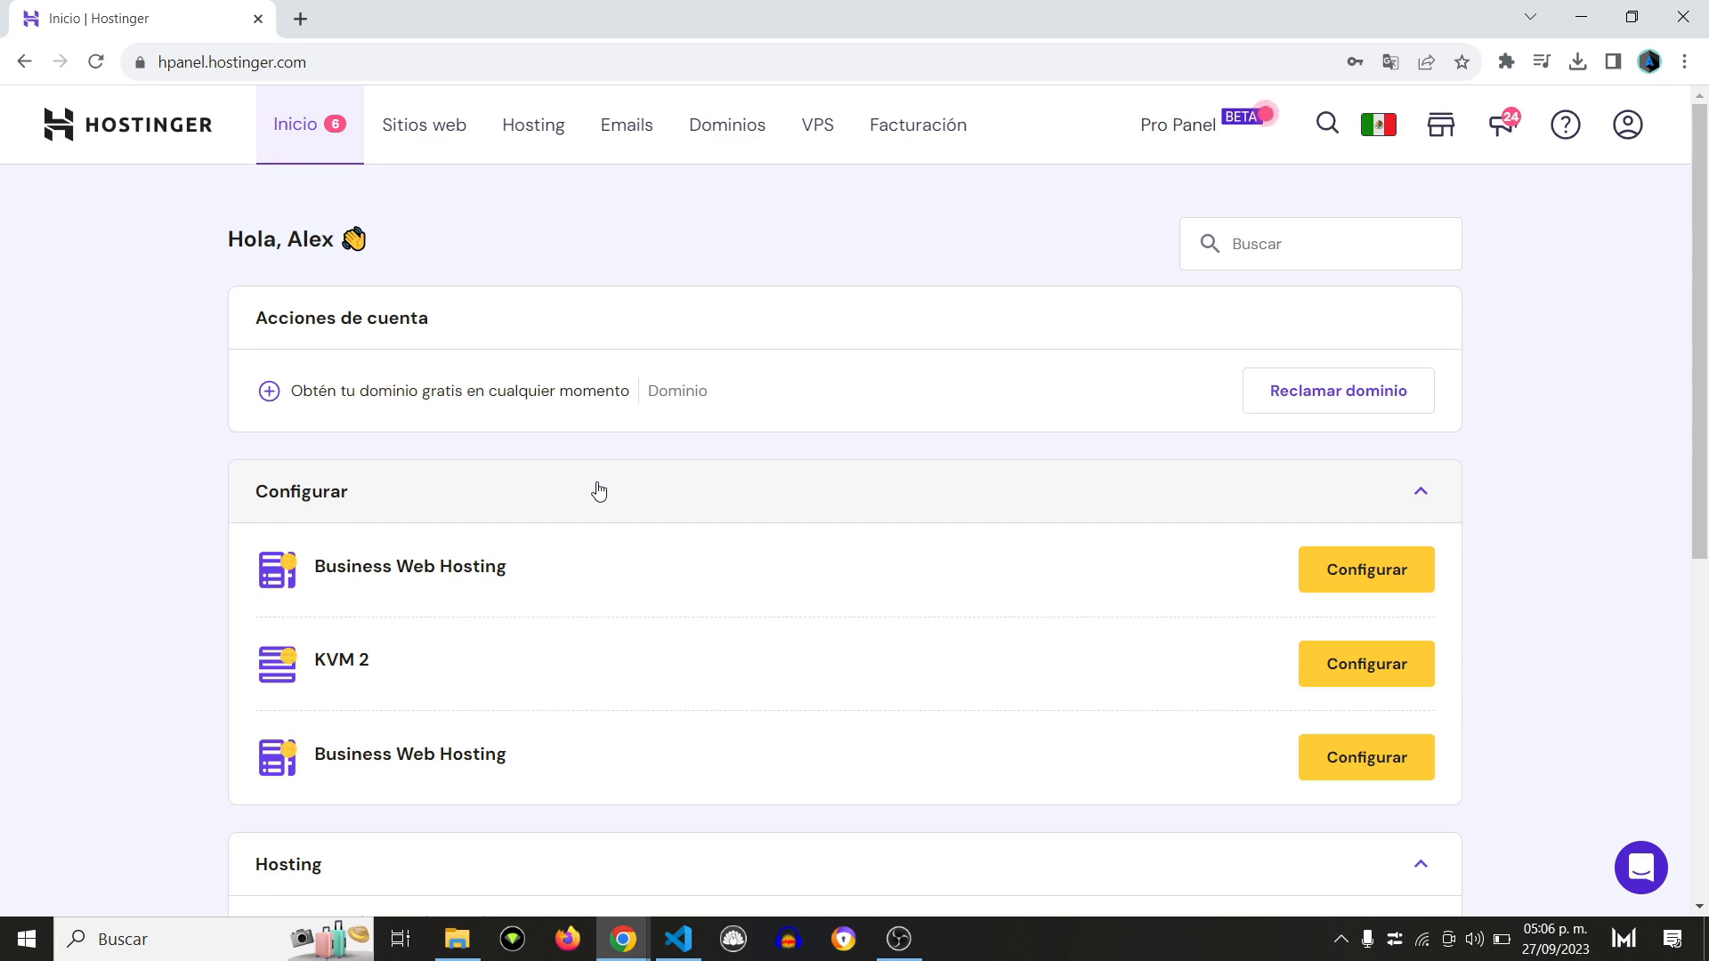
# Step: Start configuring the first Business Web Hosting plan as an existing, self-made portfolio site, and choose to create an empty website
pyautogui.click(1414, 580)
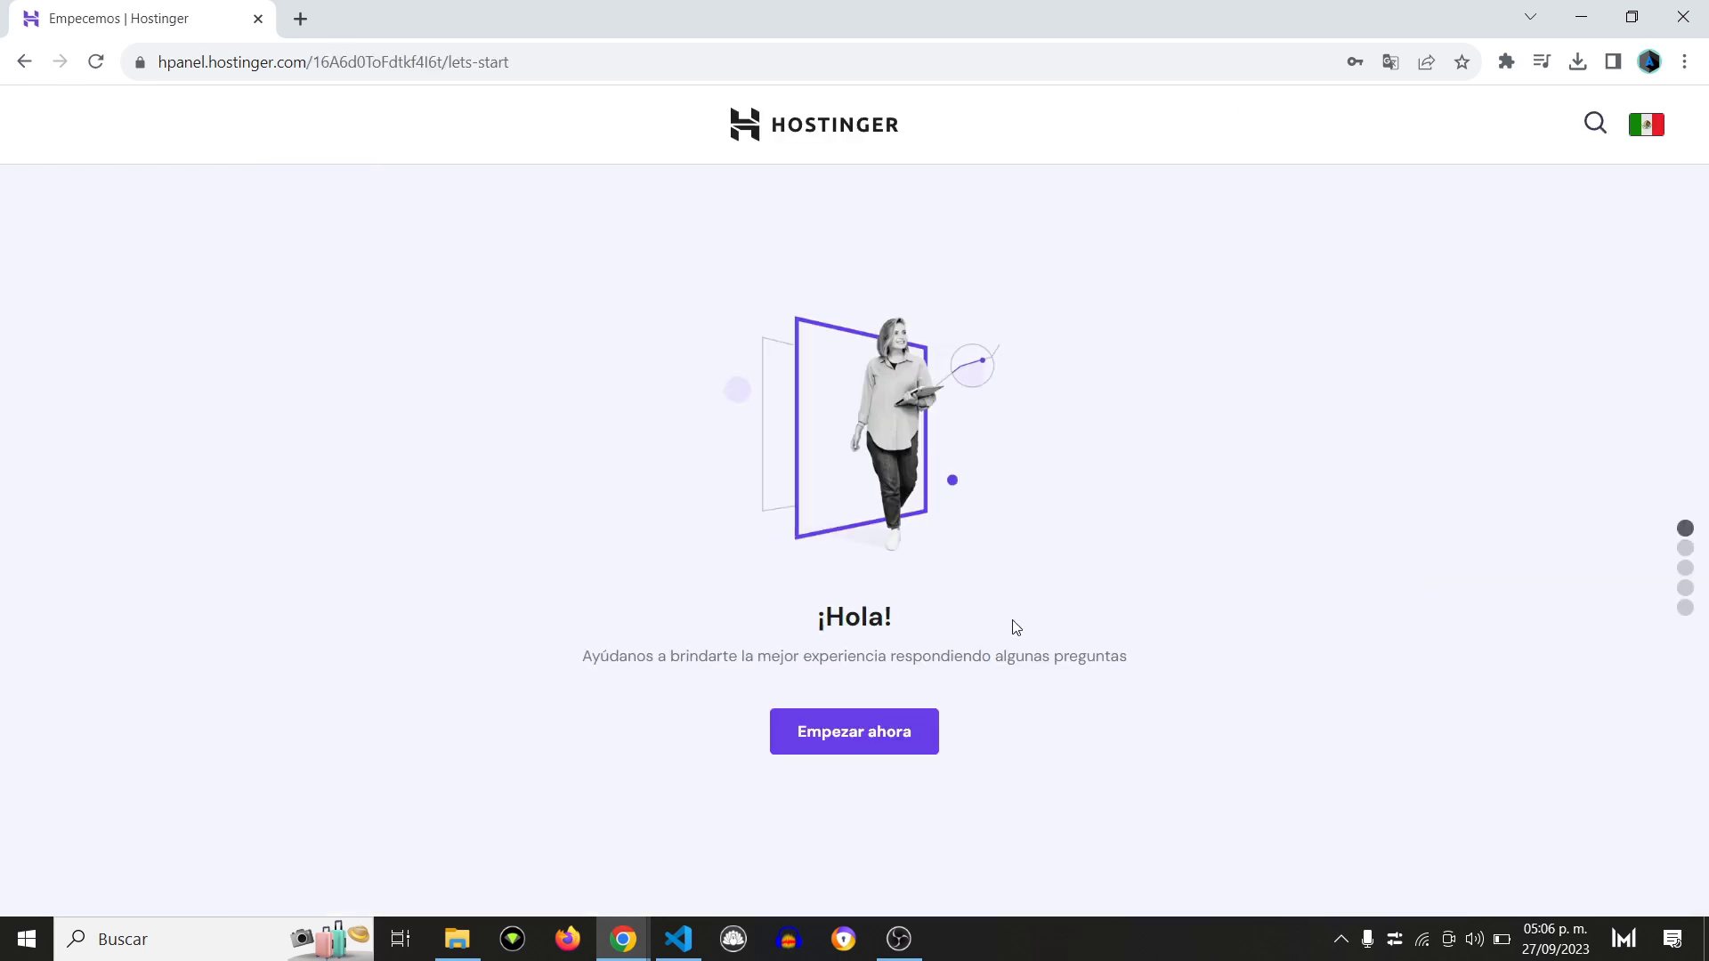
pyautogui.click(912, 734)
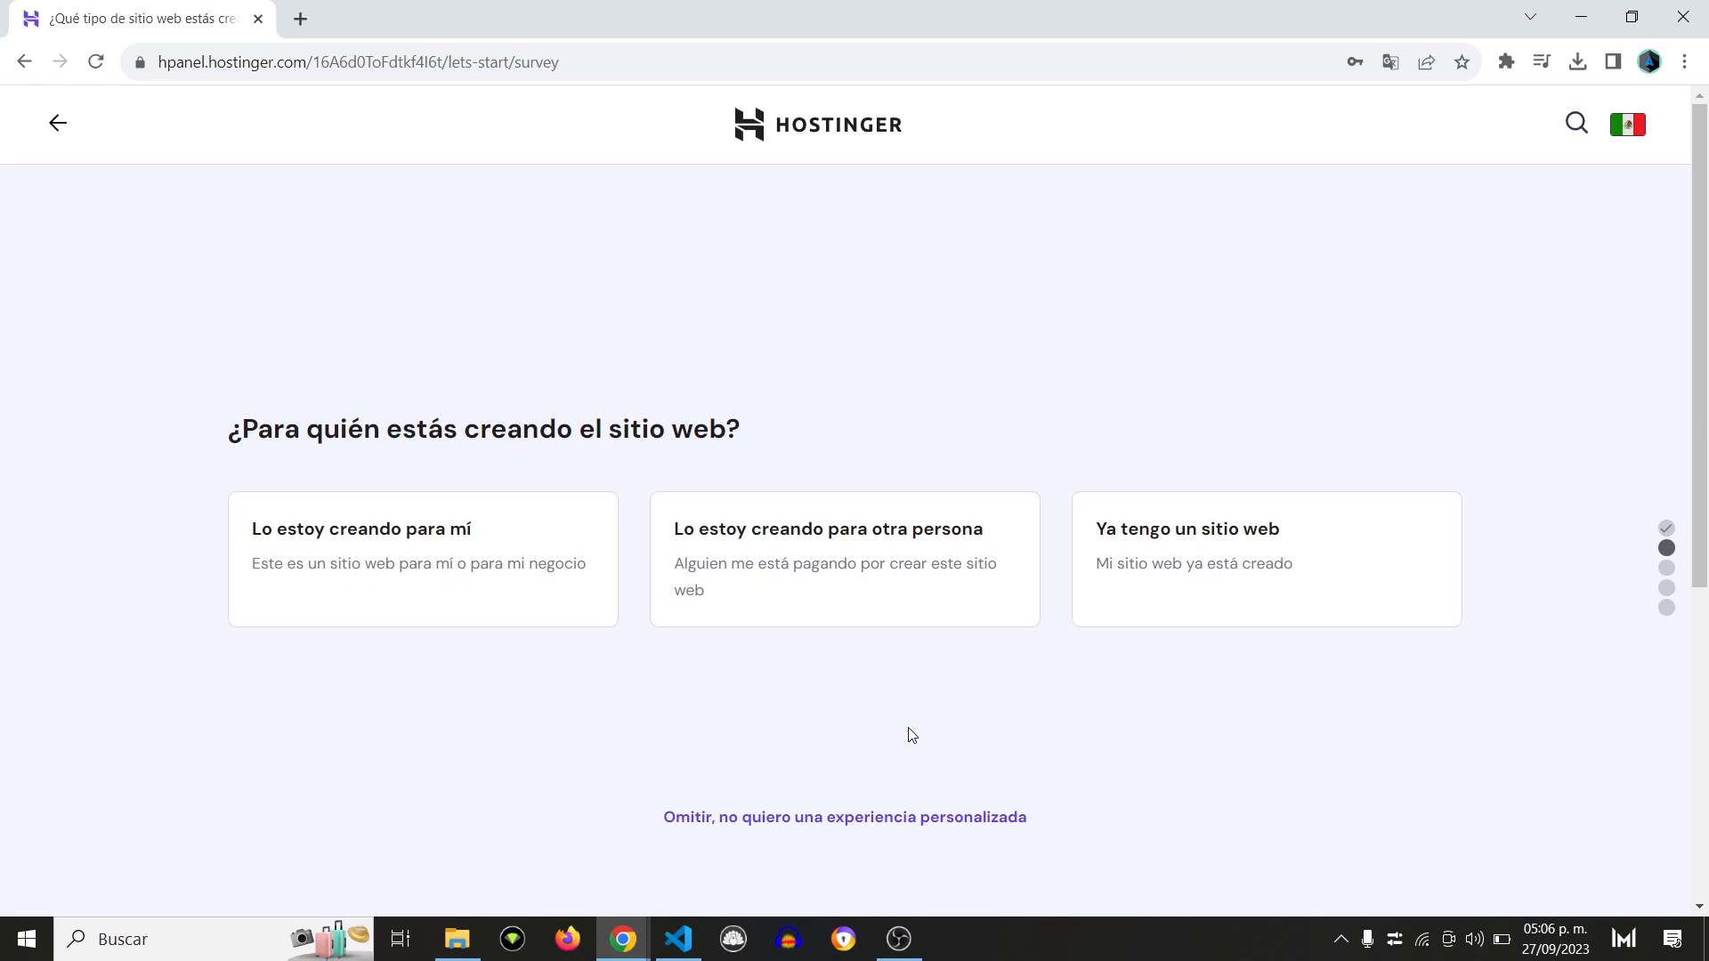
pyautogui.click(1290, 562)
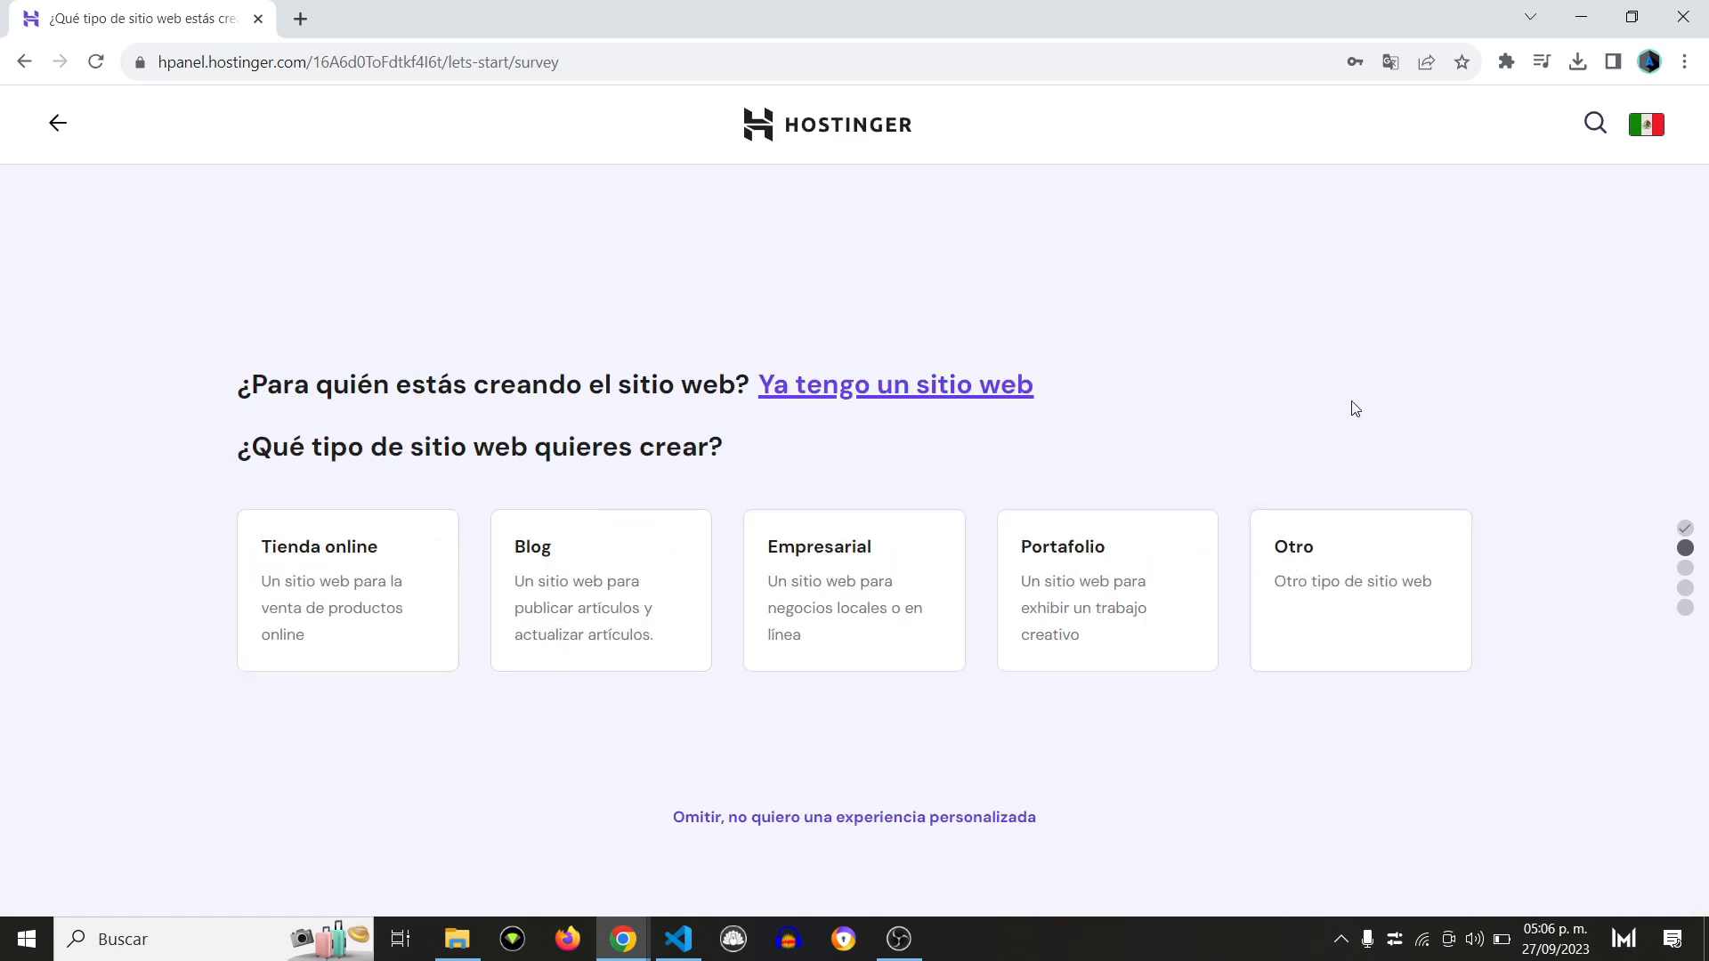
pyautogui.click(1143, 591)
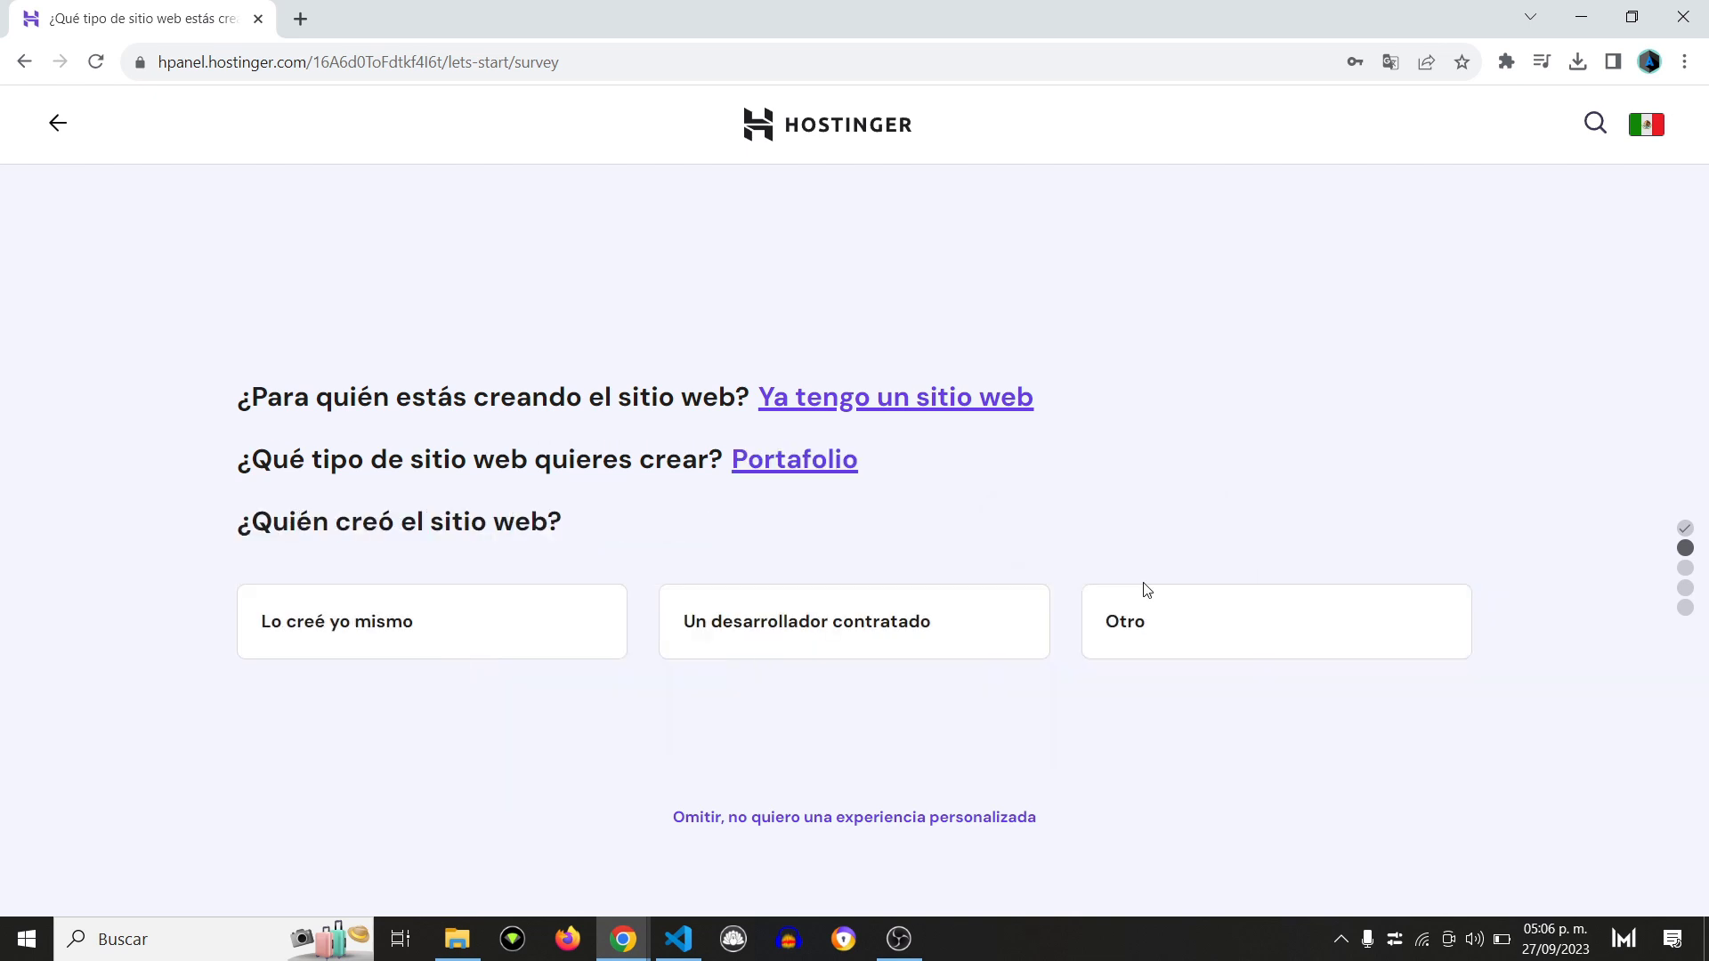
pyautogui.click(379, 596)
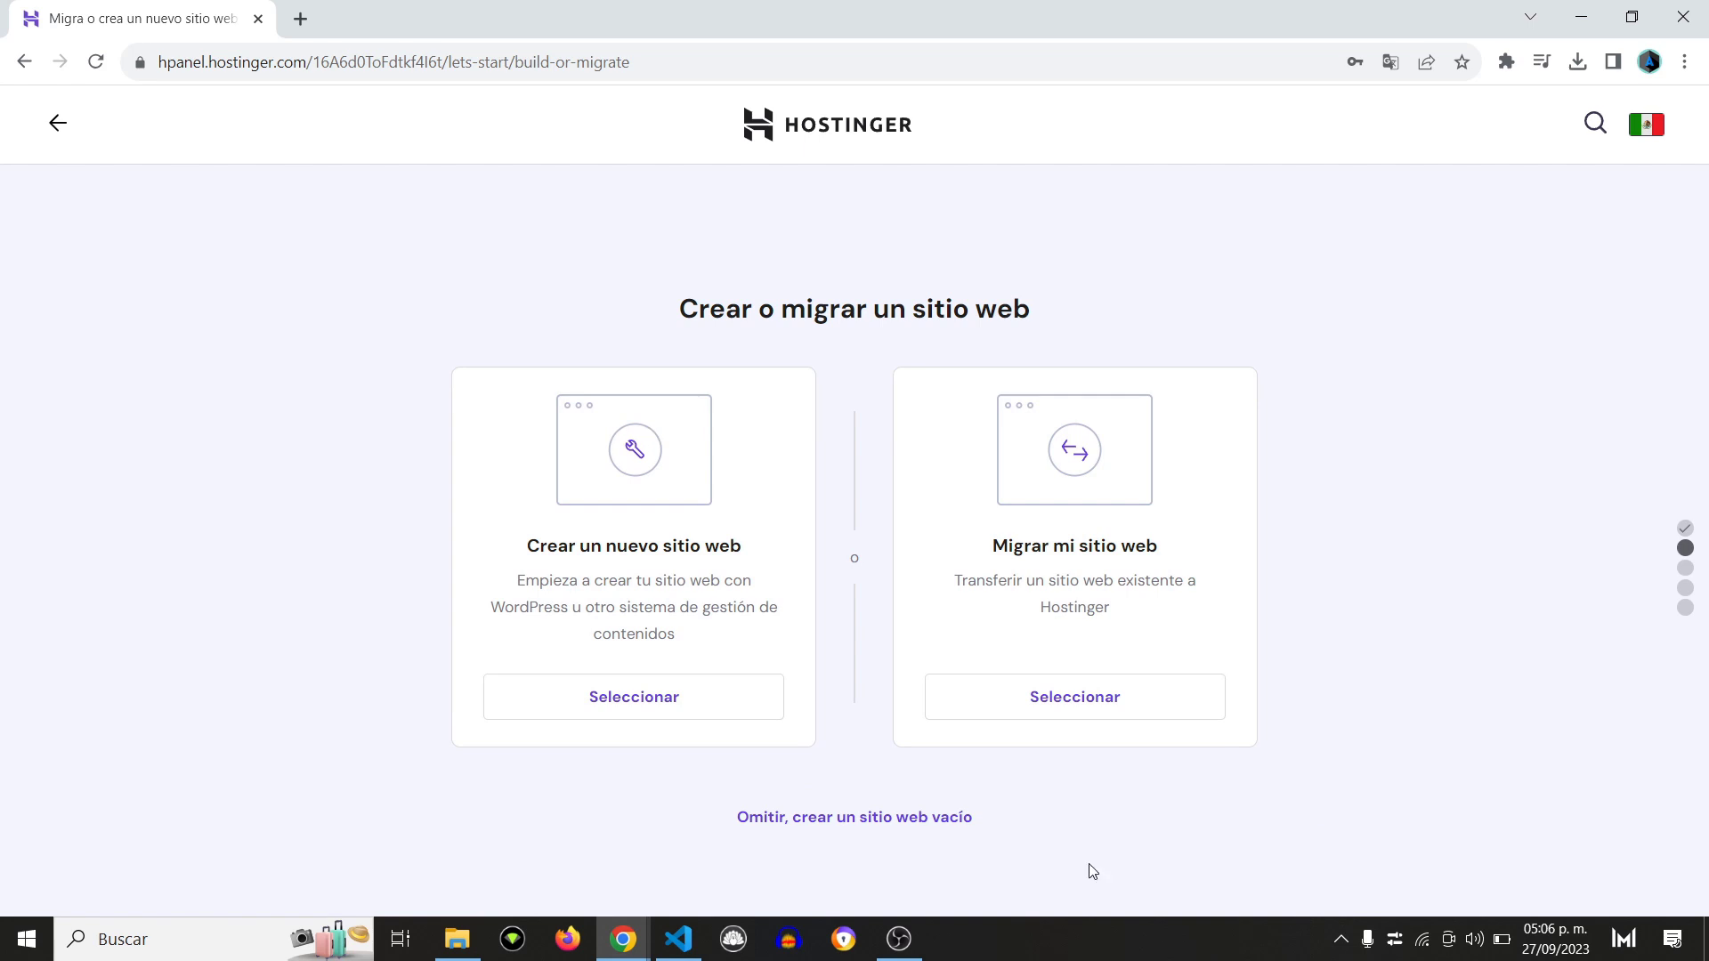
pyautogui.click(866, 823)
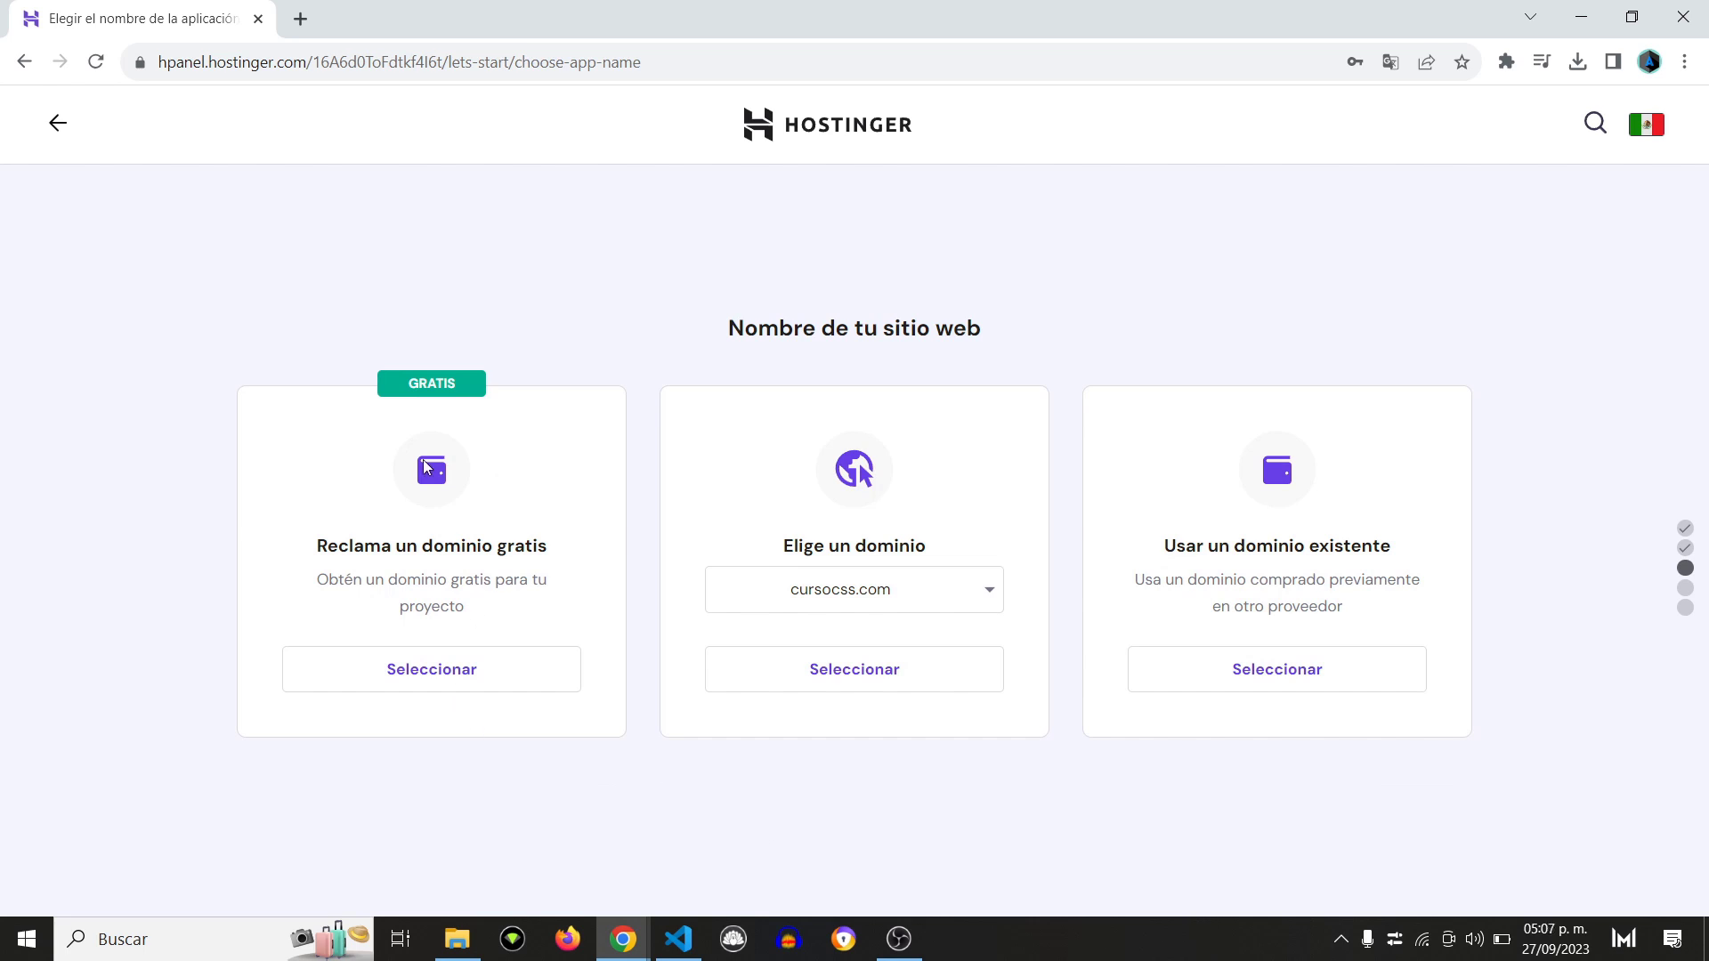
# Step: Choose to claim a free domain and check the availability of proyectoshostinger.com
pyautogui.click(439, 670)
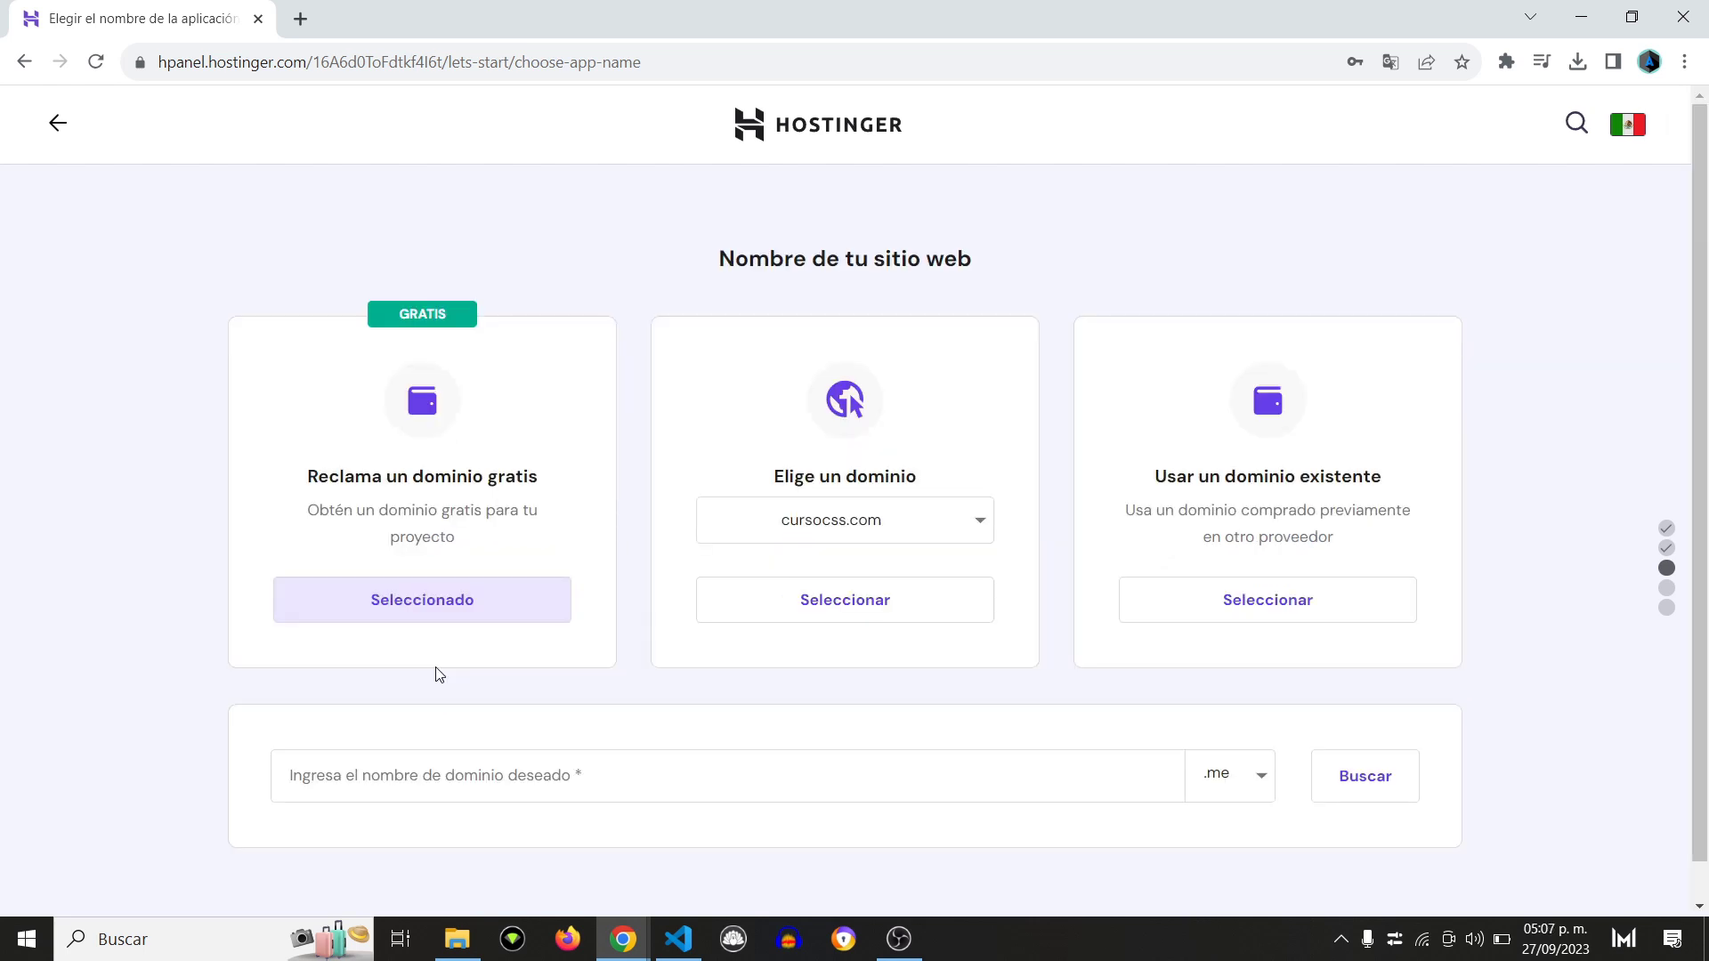
pyautogui.click(591, 780)
pyautogui.write('pro')
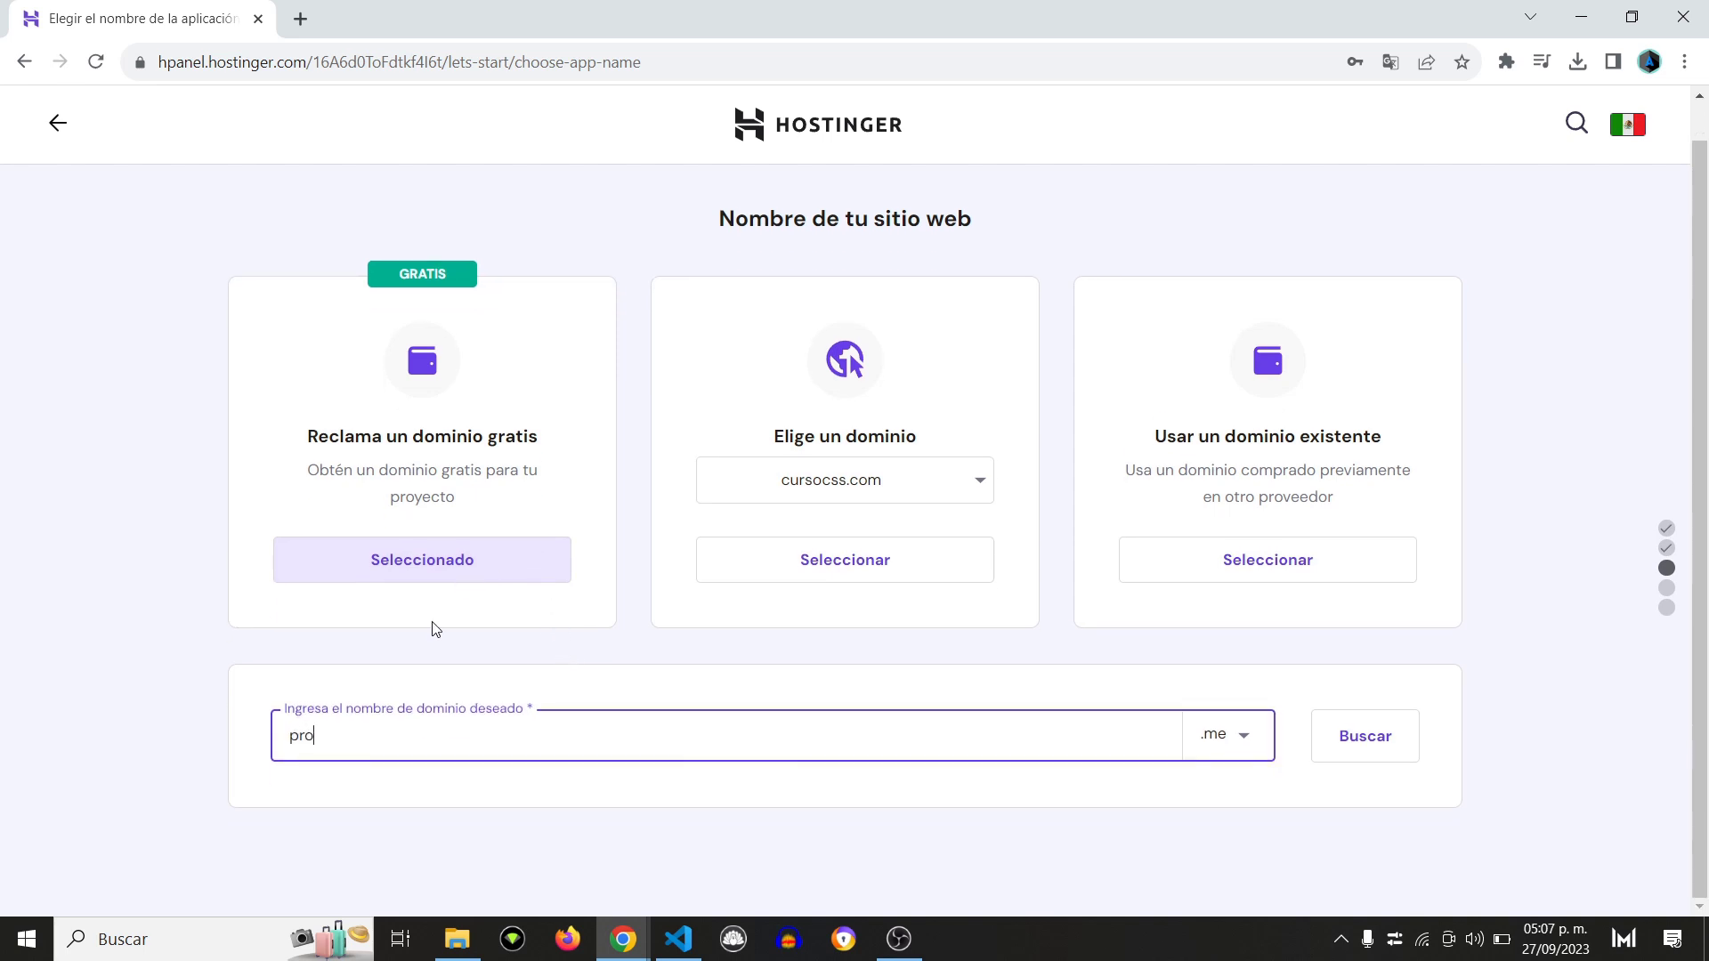
pyautogui.write('yectoshostinger')
pyautogui.click(1232, 740)
pyautogui.write('c')
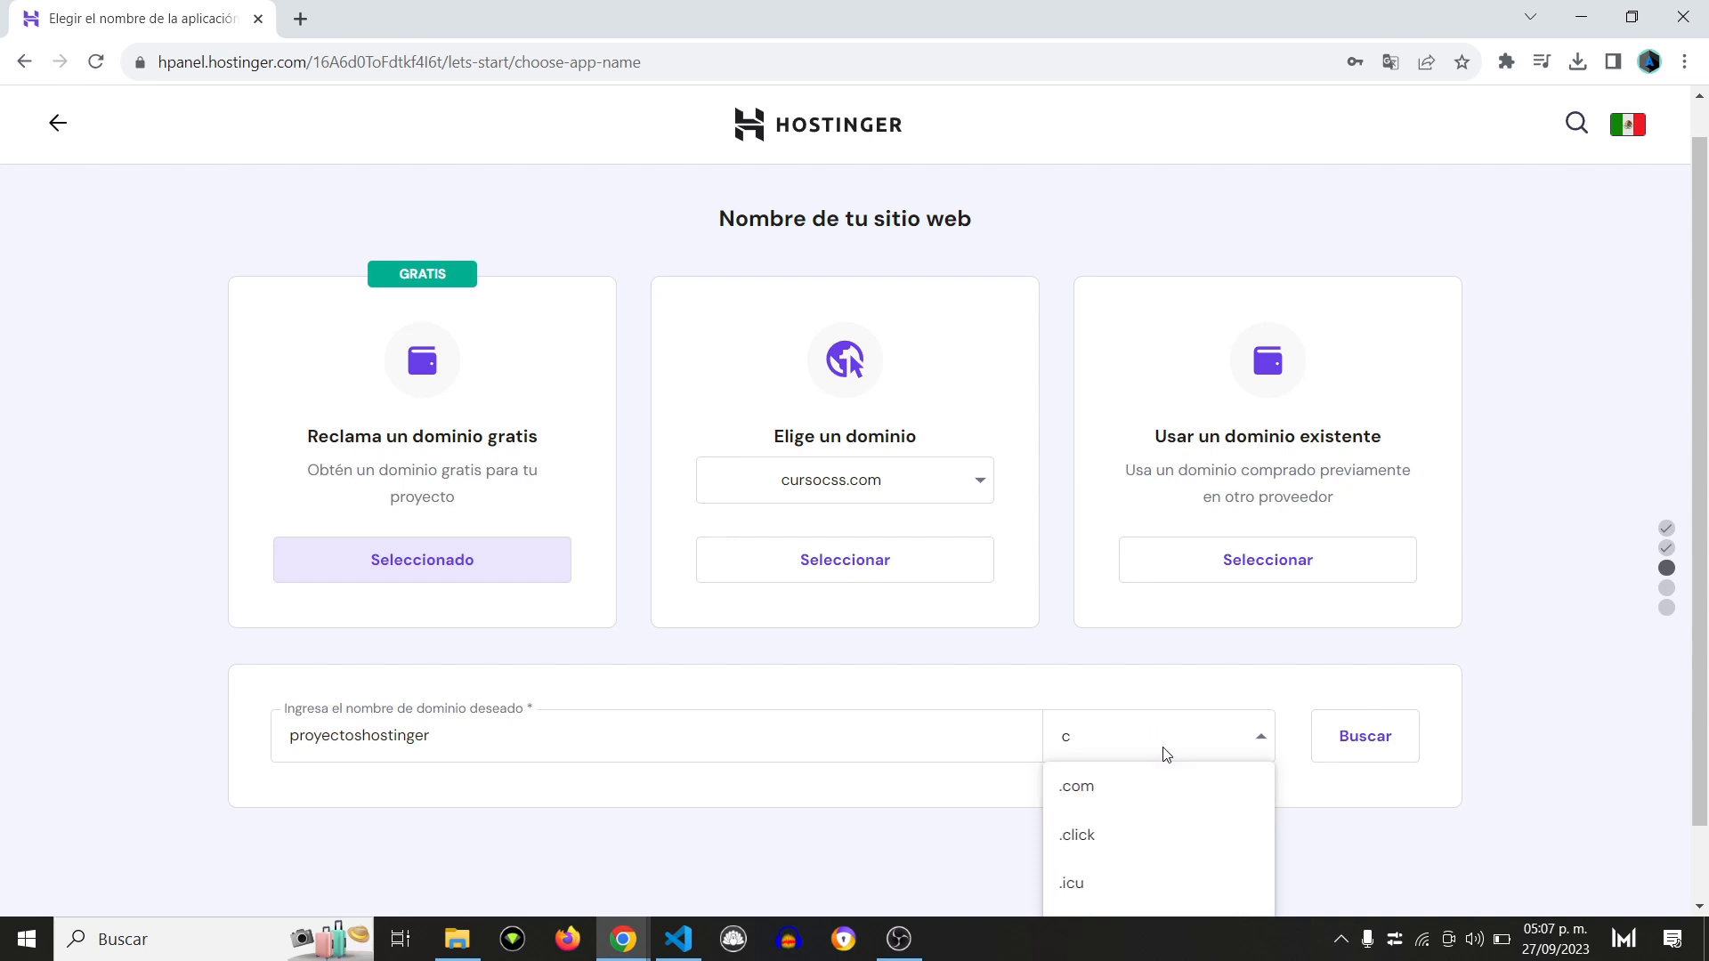
pyautogui.press('Return')
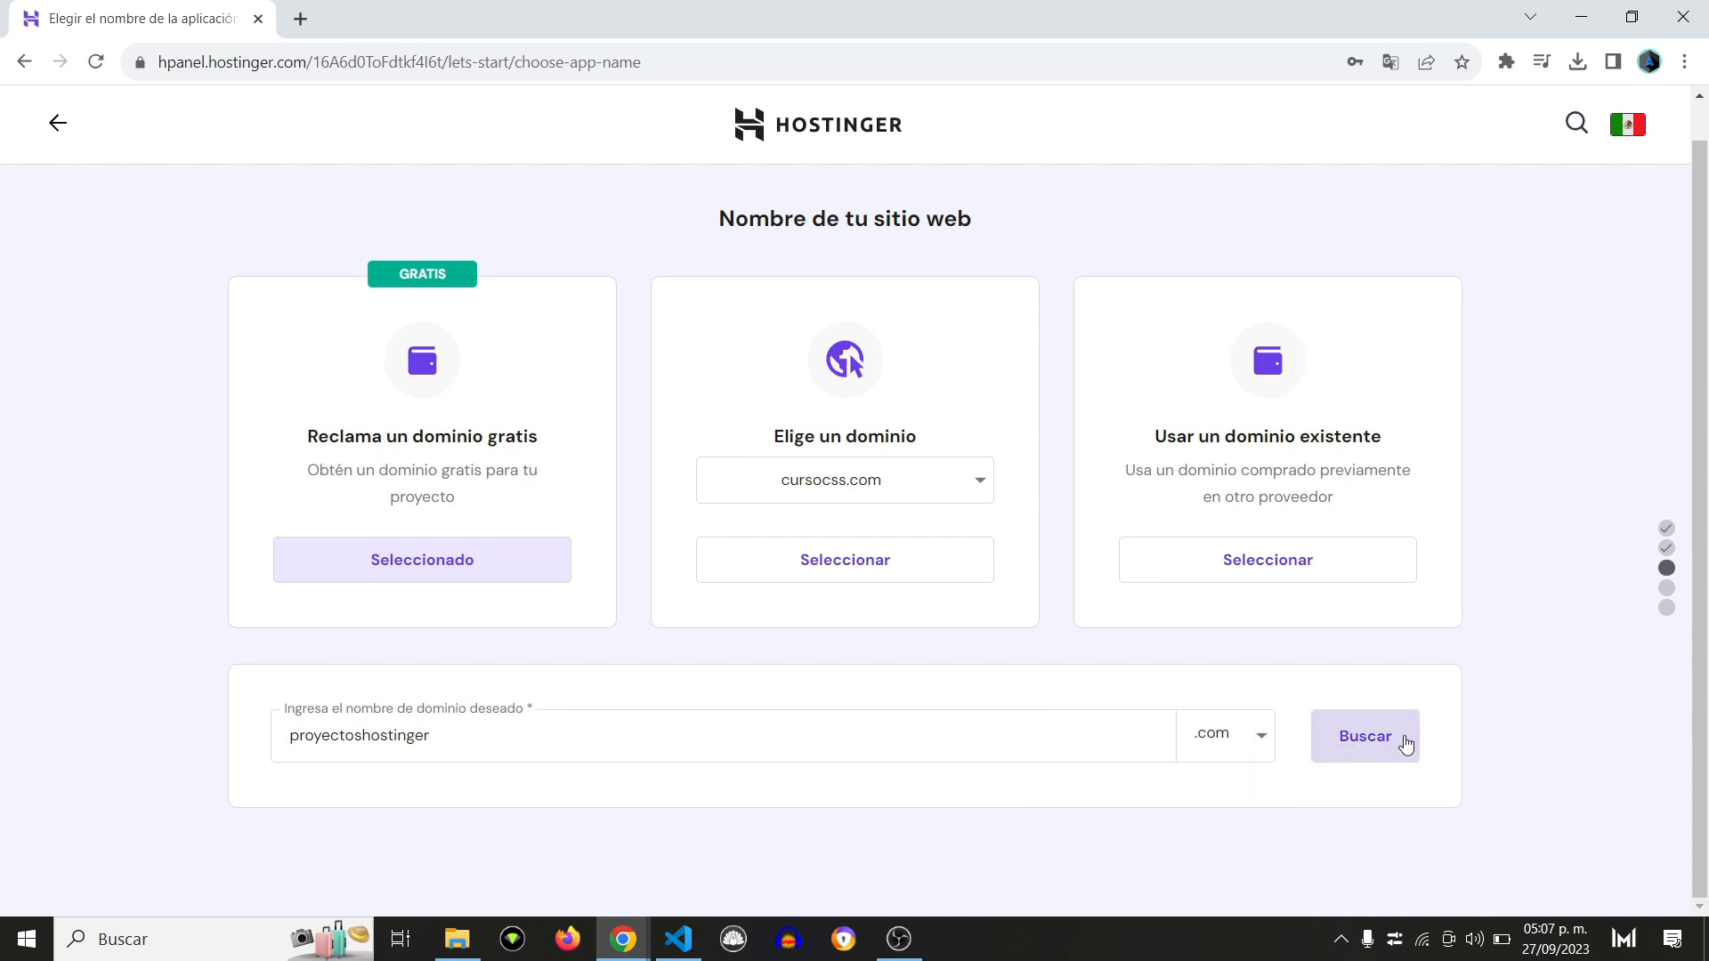
pyautogui.click(1406, 744)
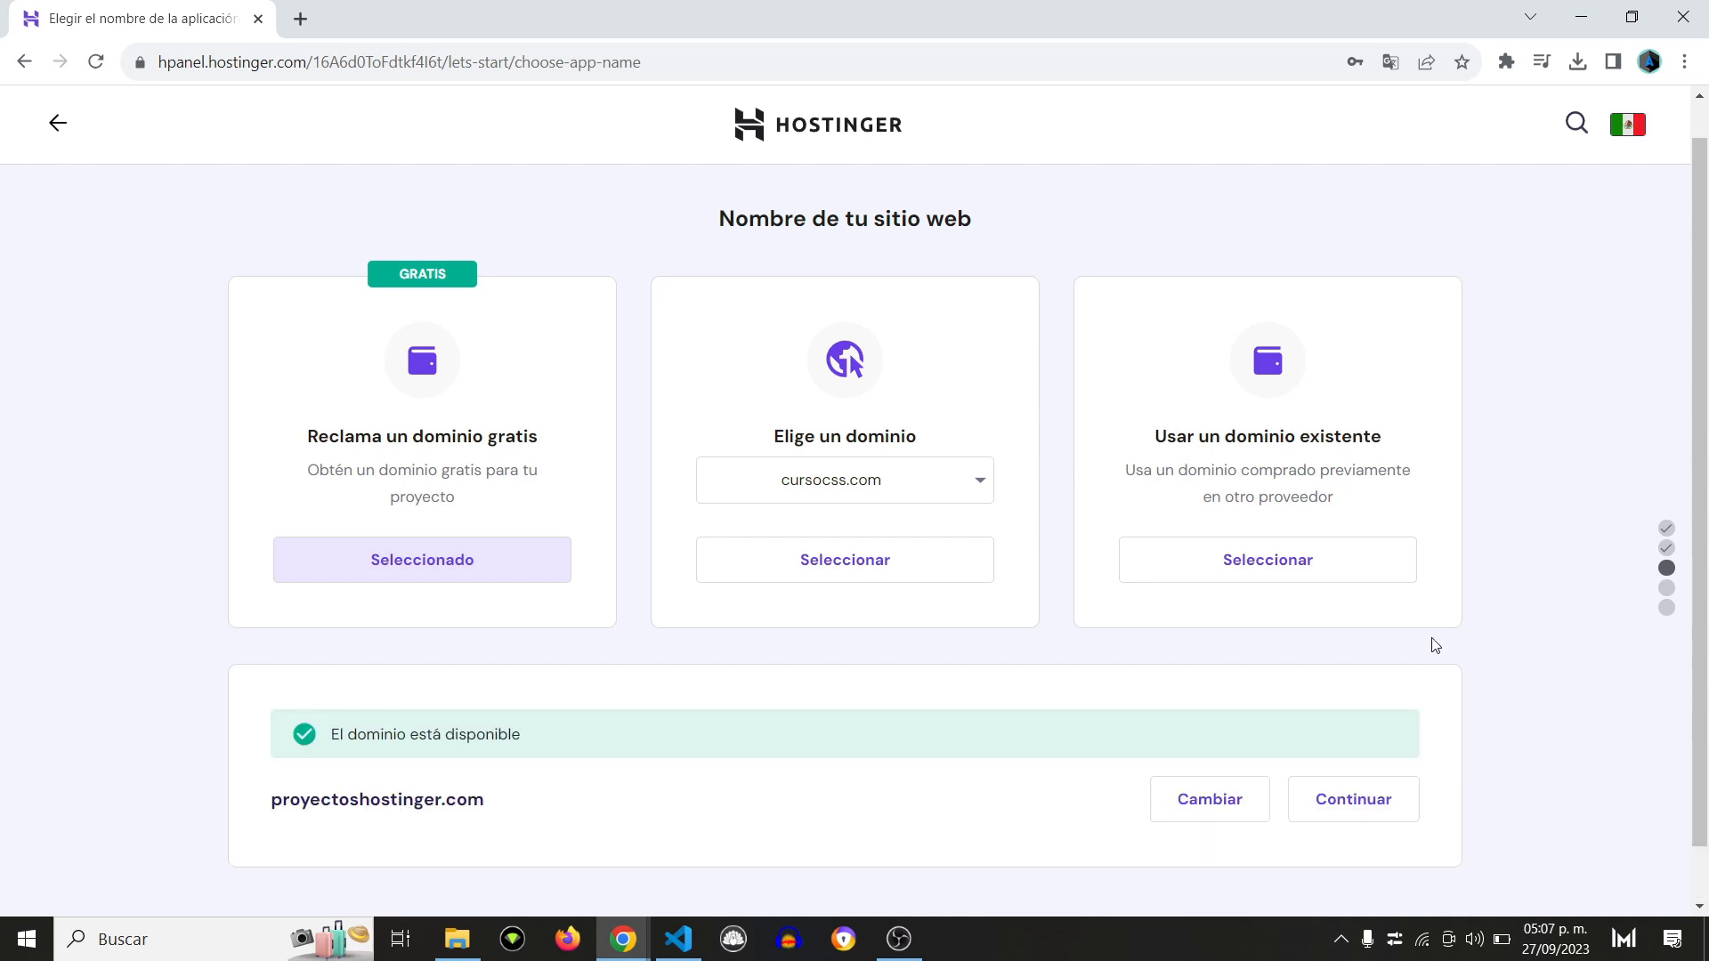
# Step: Register proyectoshostinger.com with the existing contact details and finish the hosting setup on the North America (USA, AZ) server
pyautogui.scroll(-1, 1435, 645)
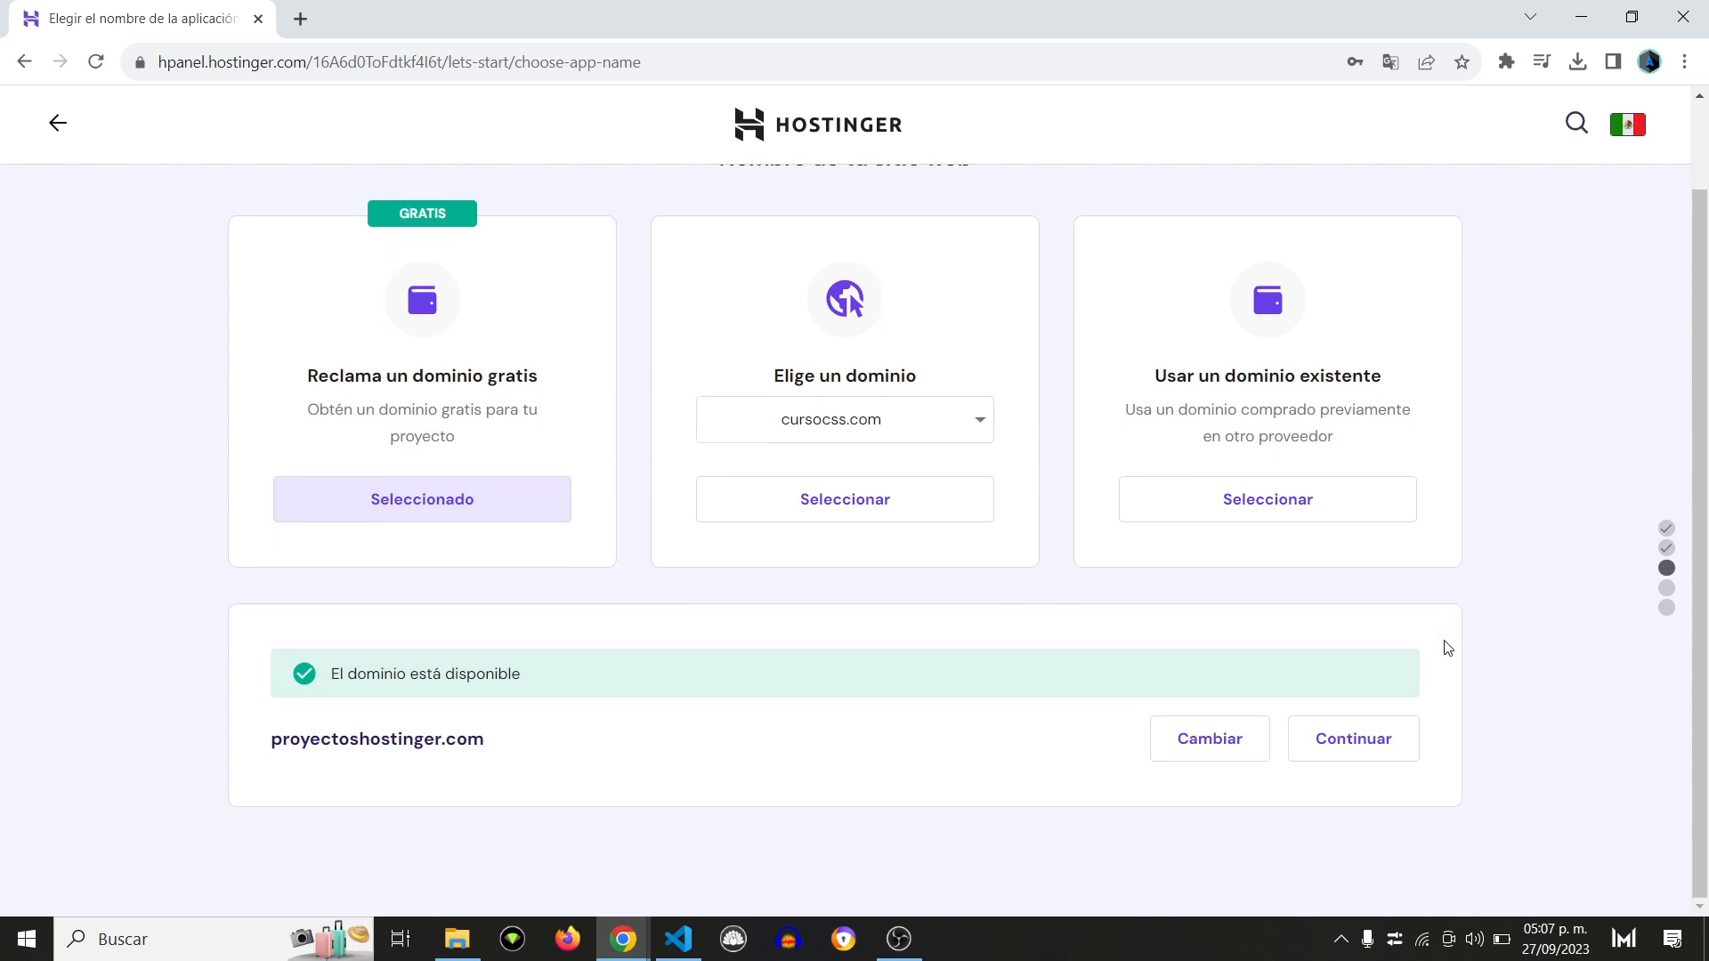
pyautogui.click(1394, 736)
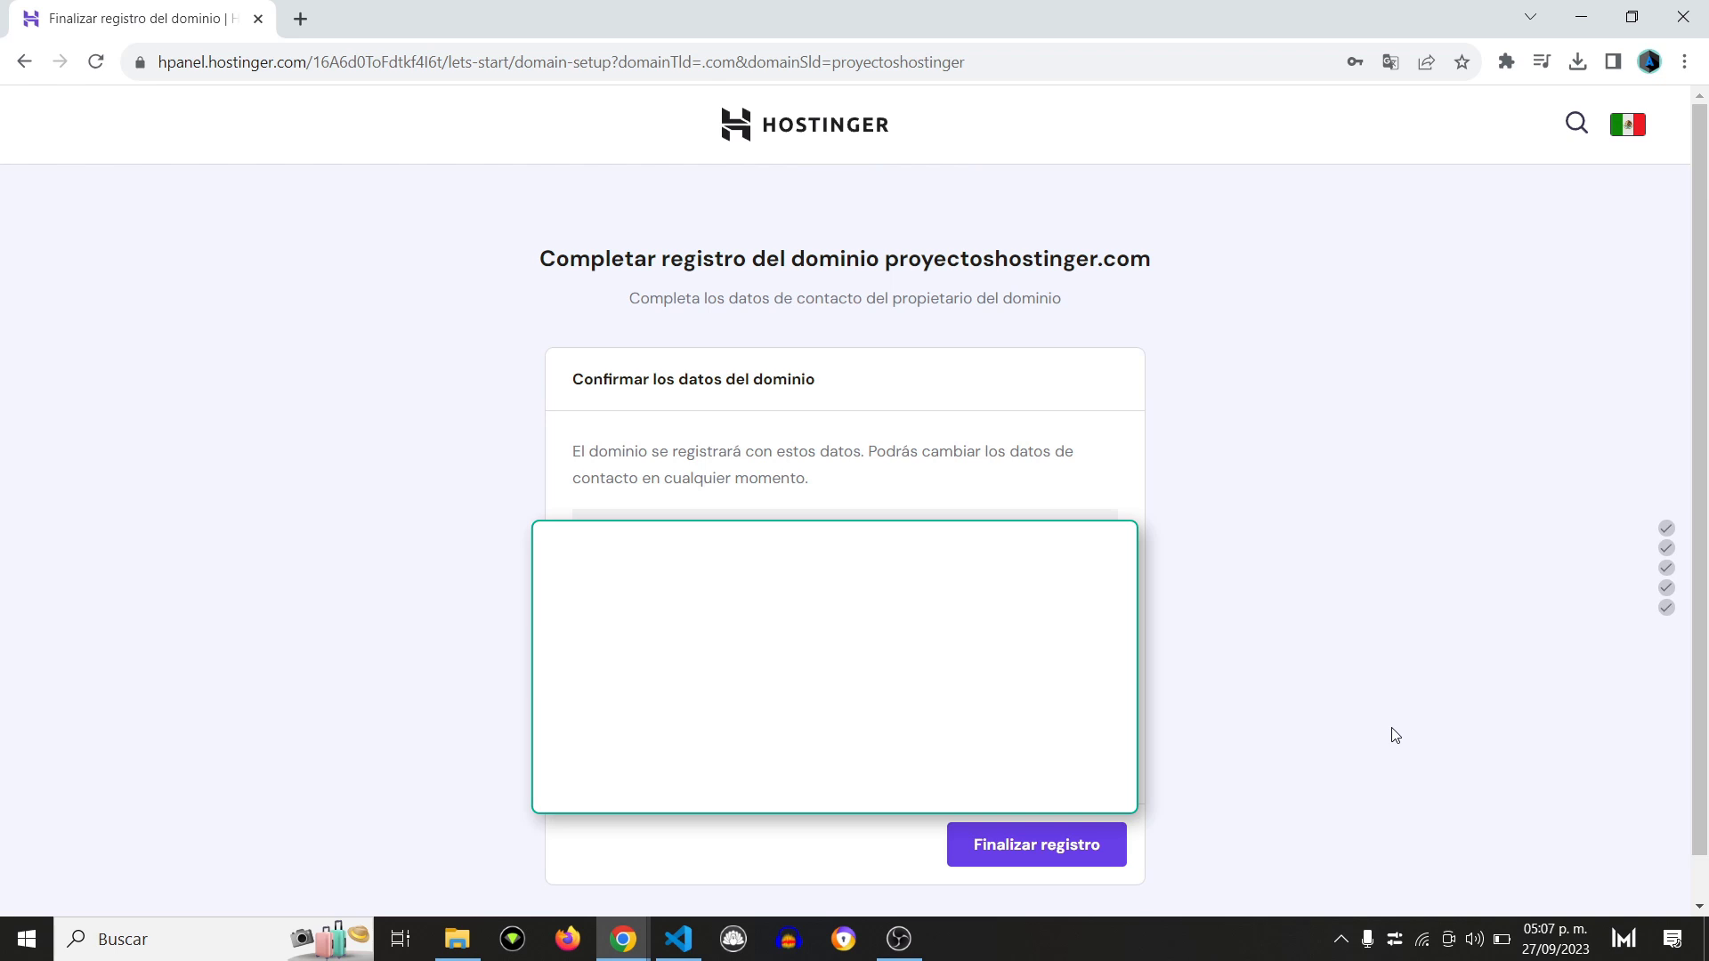
pyautogui.click(1014, 842)
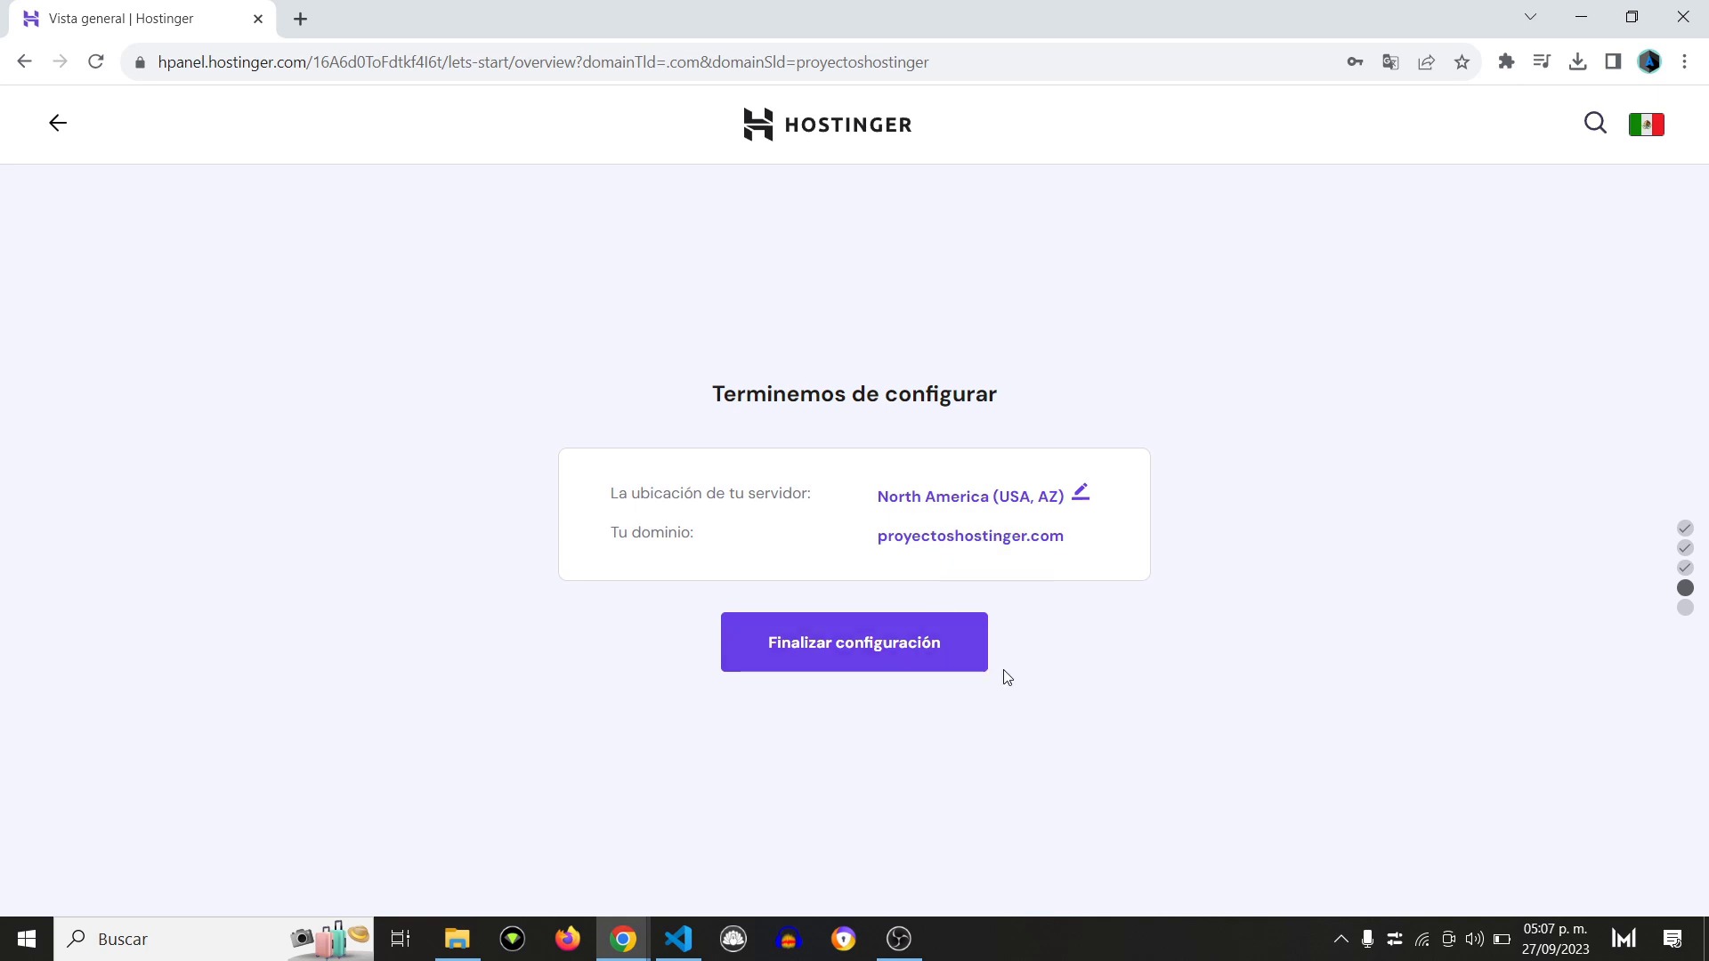
pyautogui.click(914, 650)
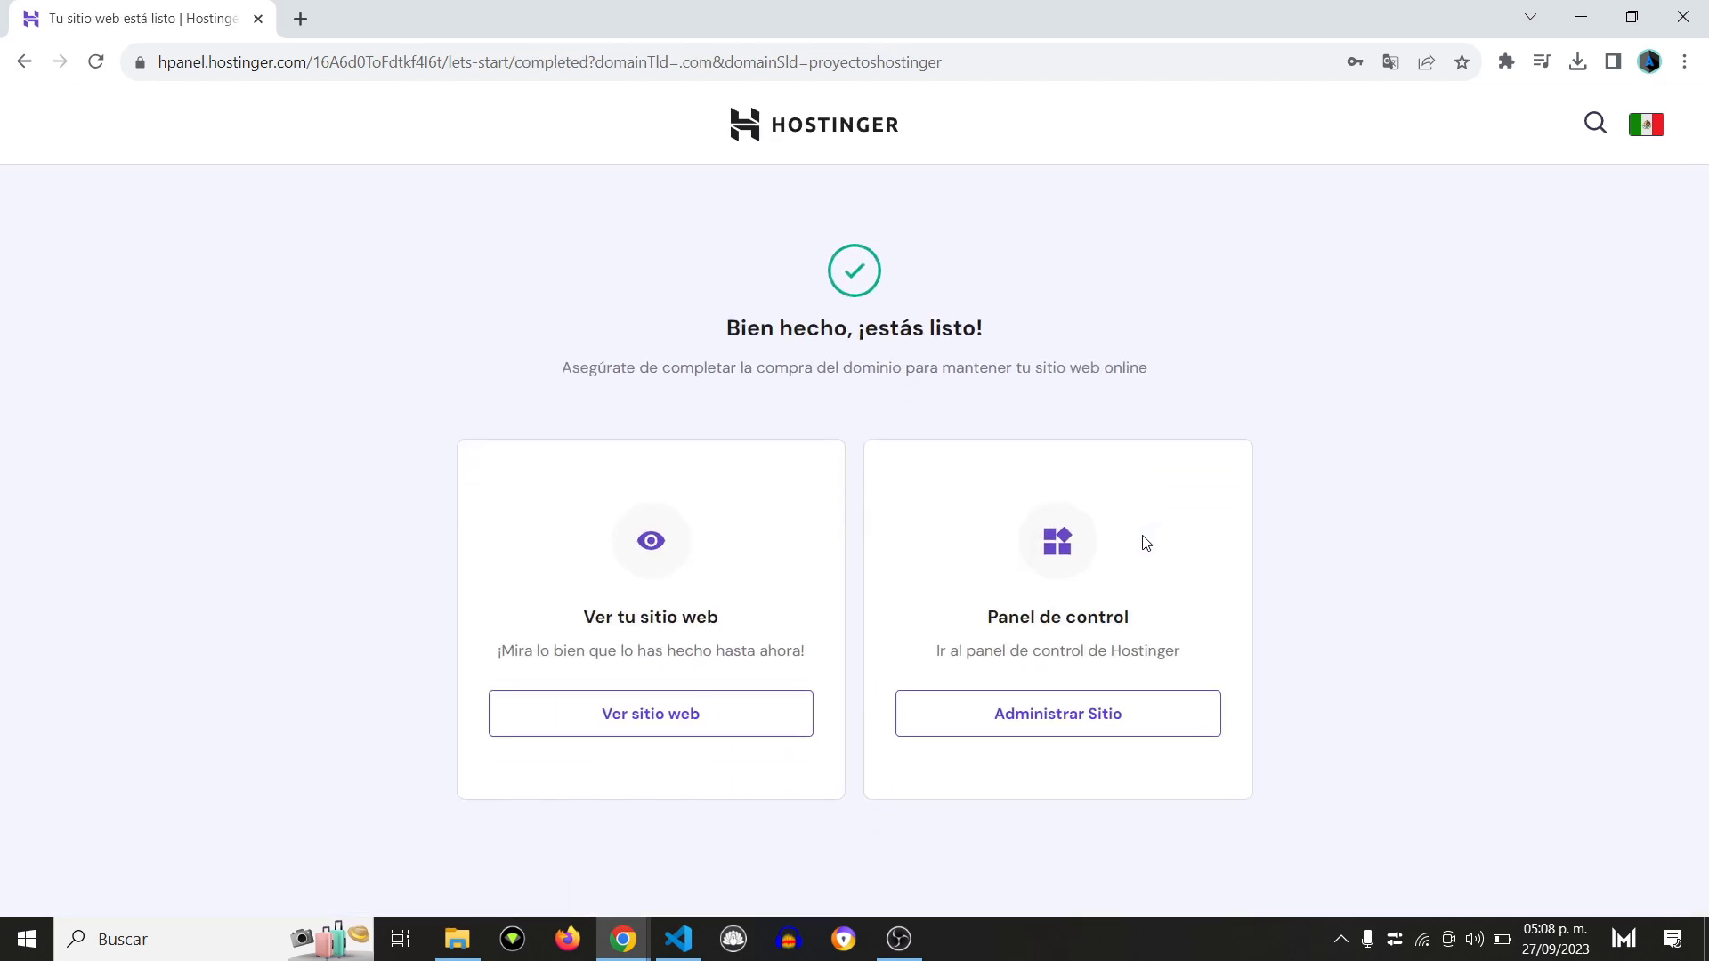
# Step: Go to the new site's hosting control panel, close the setup page, and visit proyectoshostinger.com
pyautogui.click(1107, 718)
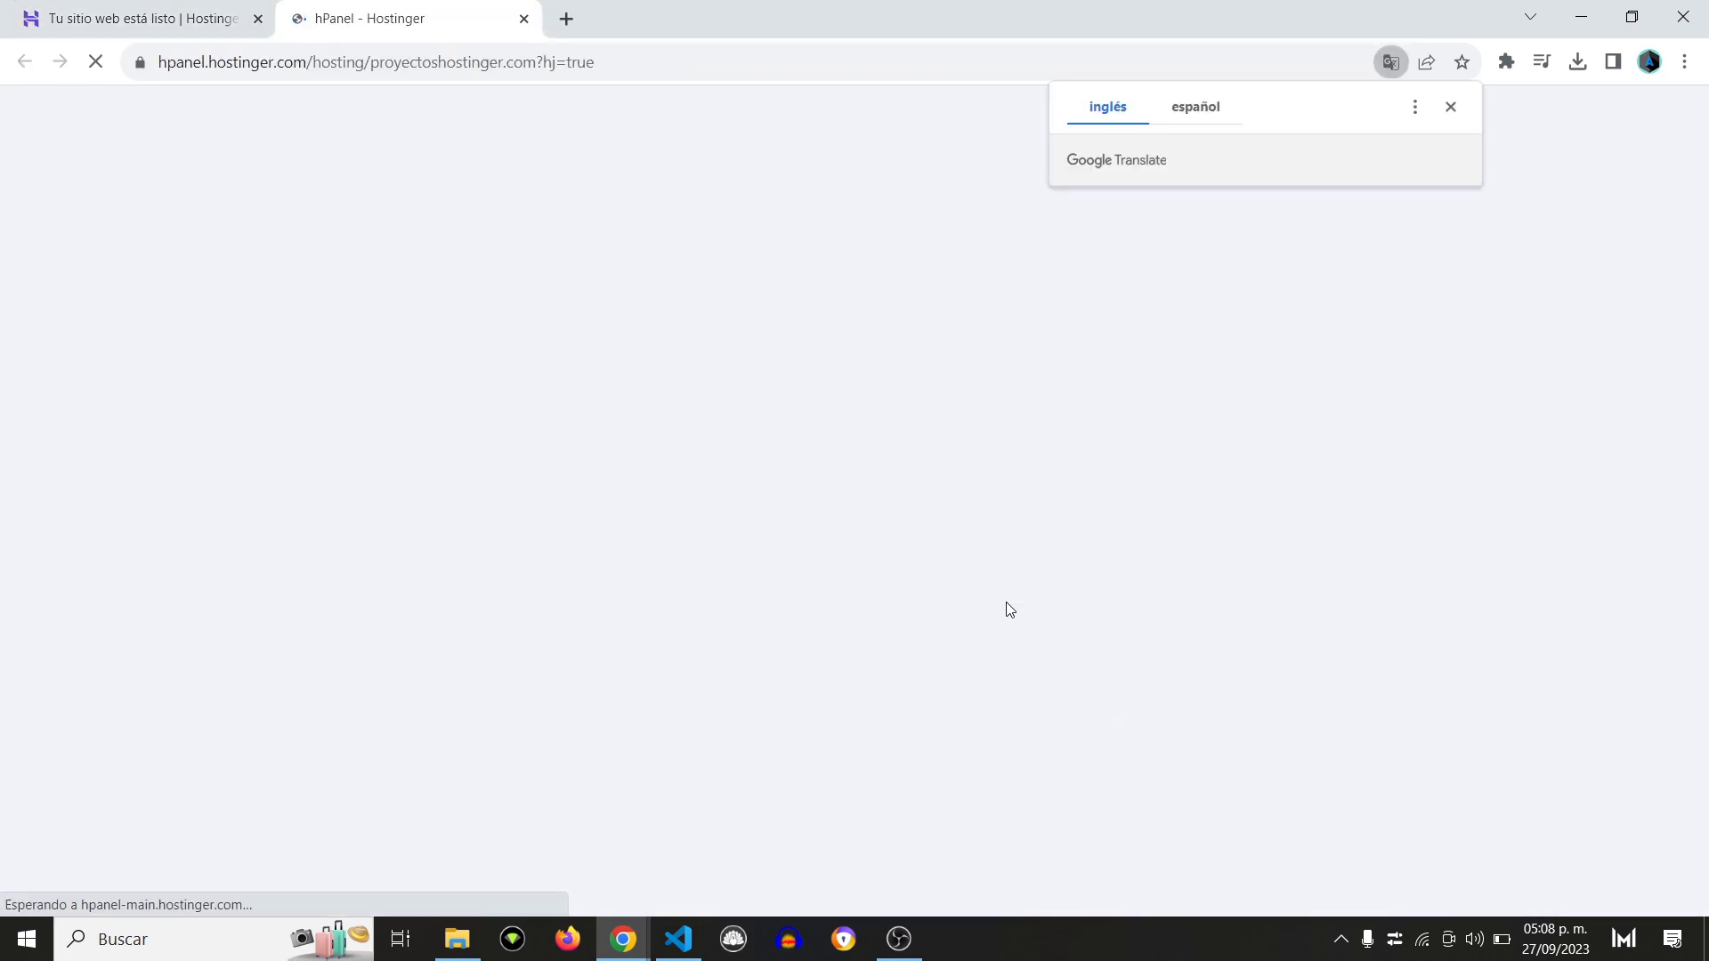
pyautogui.click(1450, 107)
pyautogui.click(258, 18)
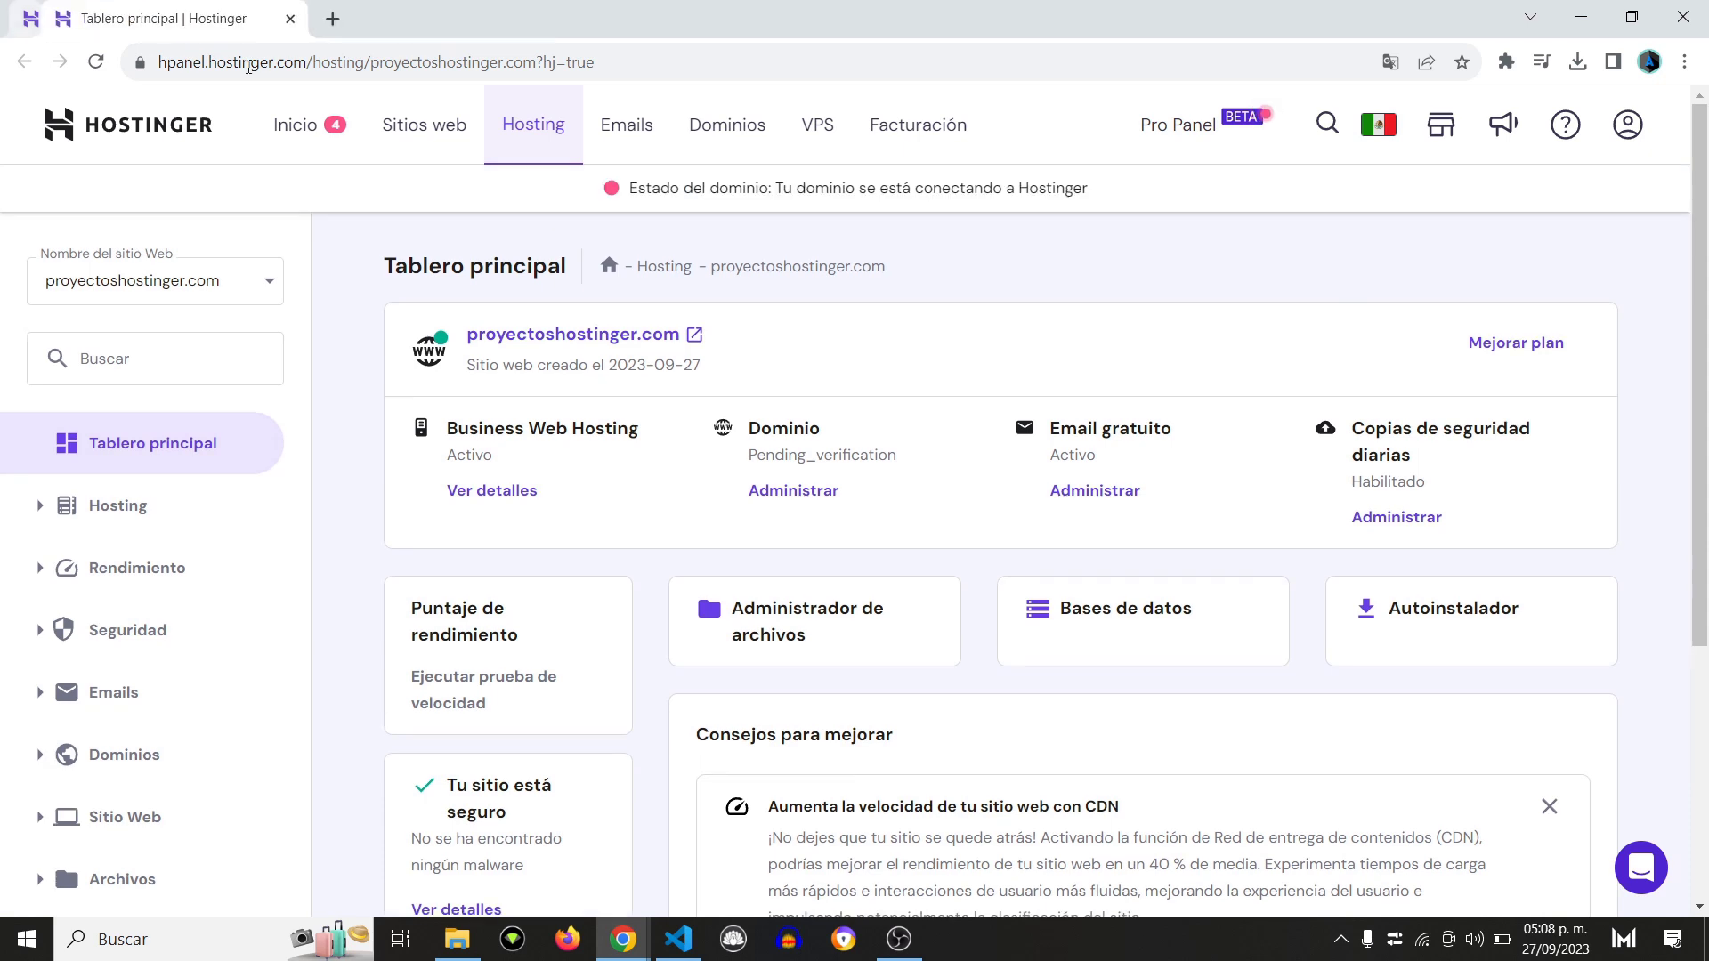
pyautogui.click(620, 341)
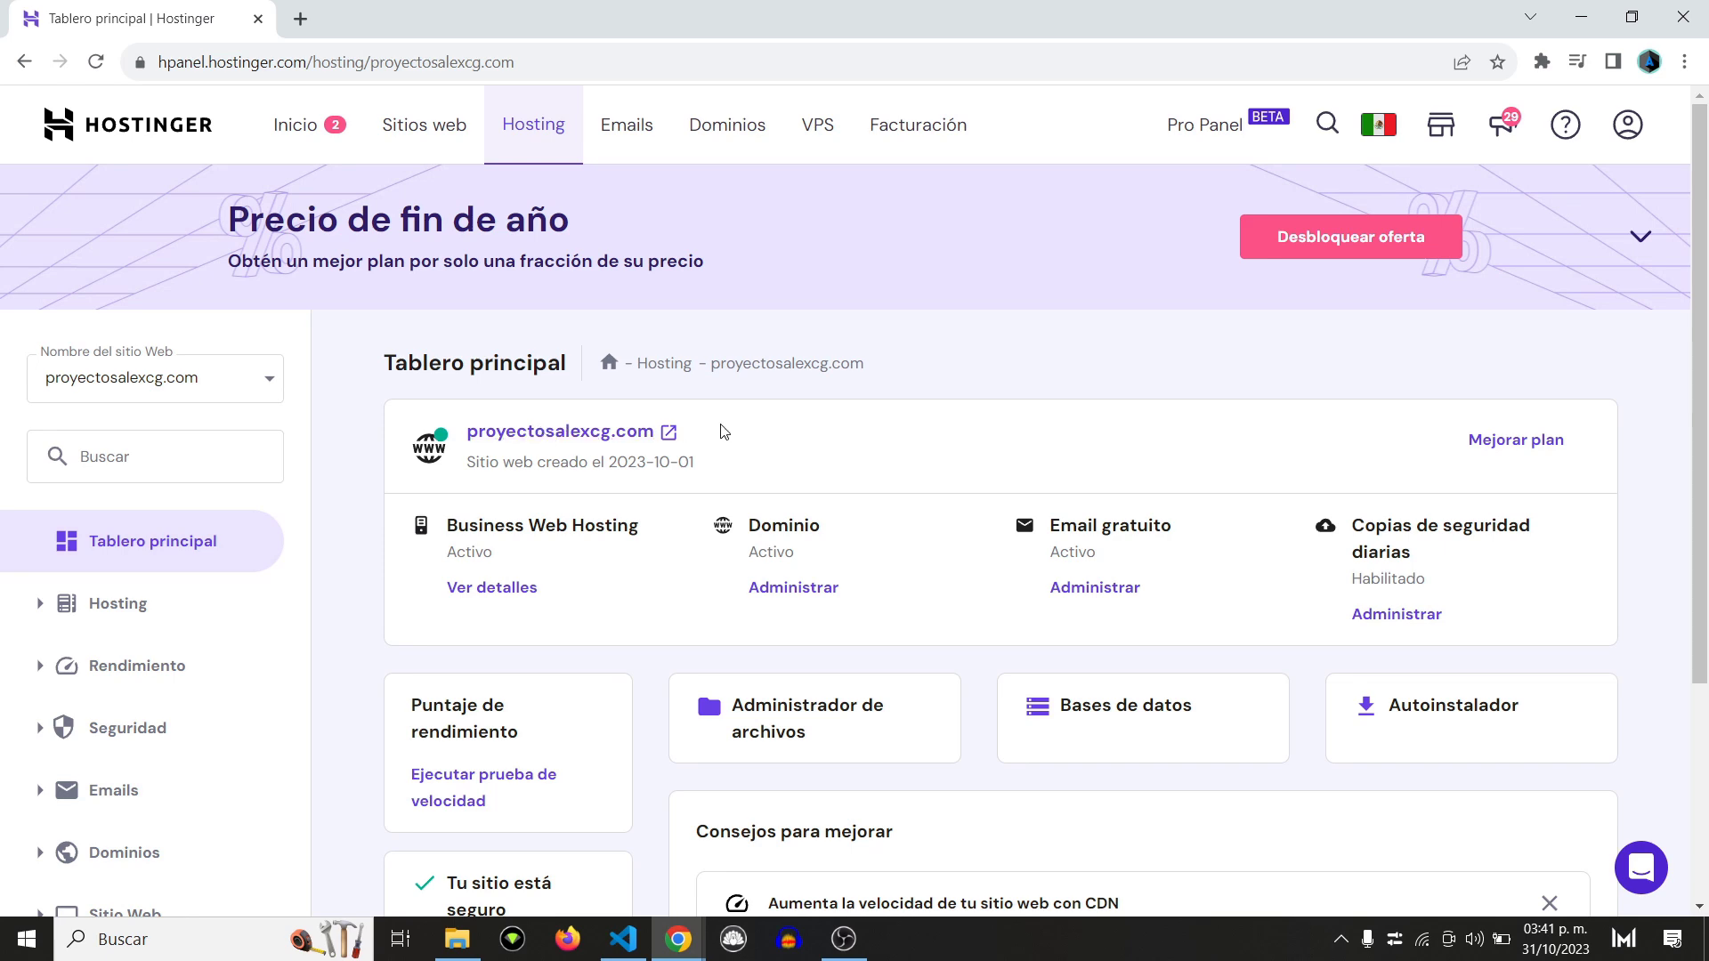
# Step: Open the file manager of proyectosalexcg.com and enter its public_html folder
pyautogui.scroll(-1, 822, 407)
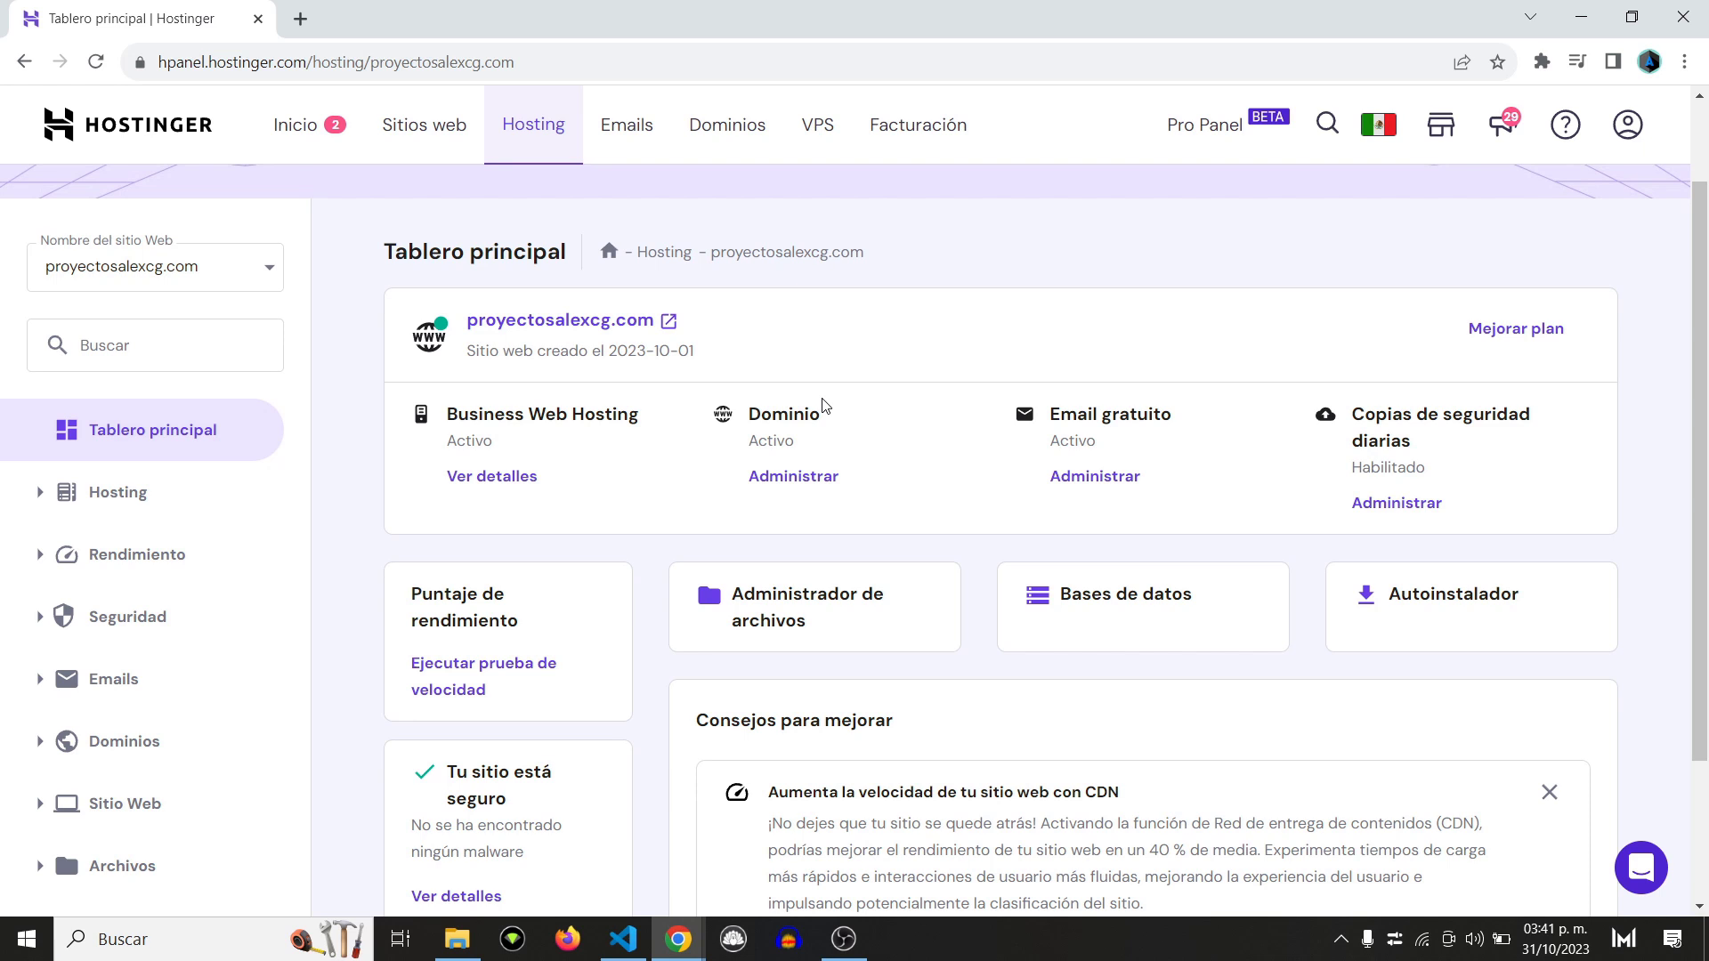
pyautogui.scroll(-1, 822, 407)
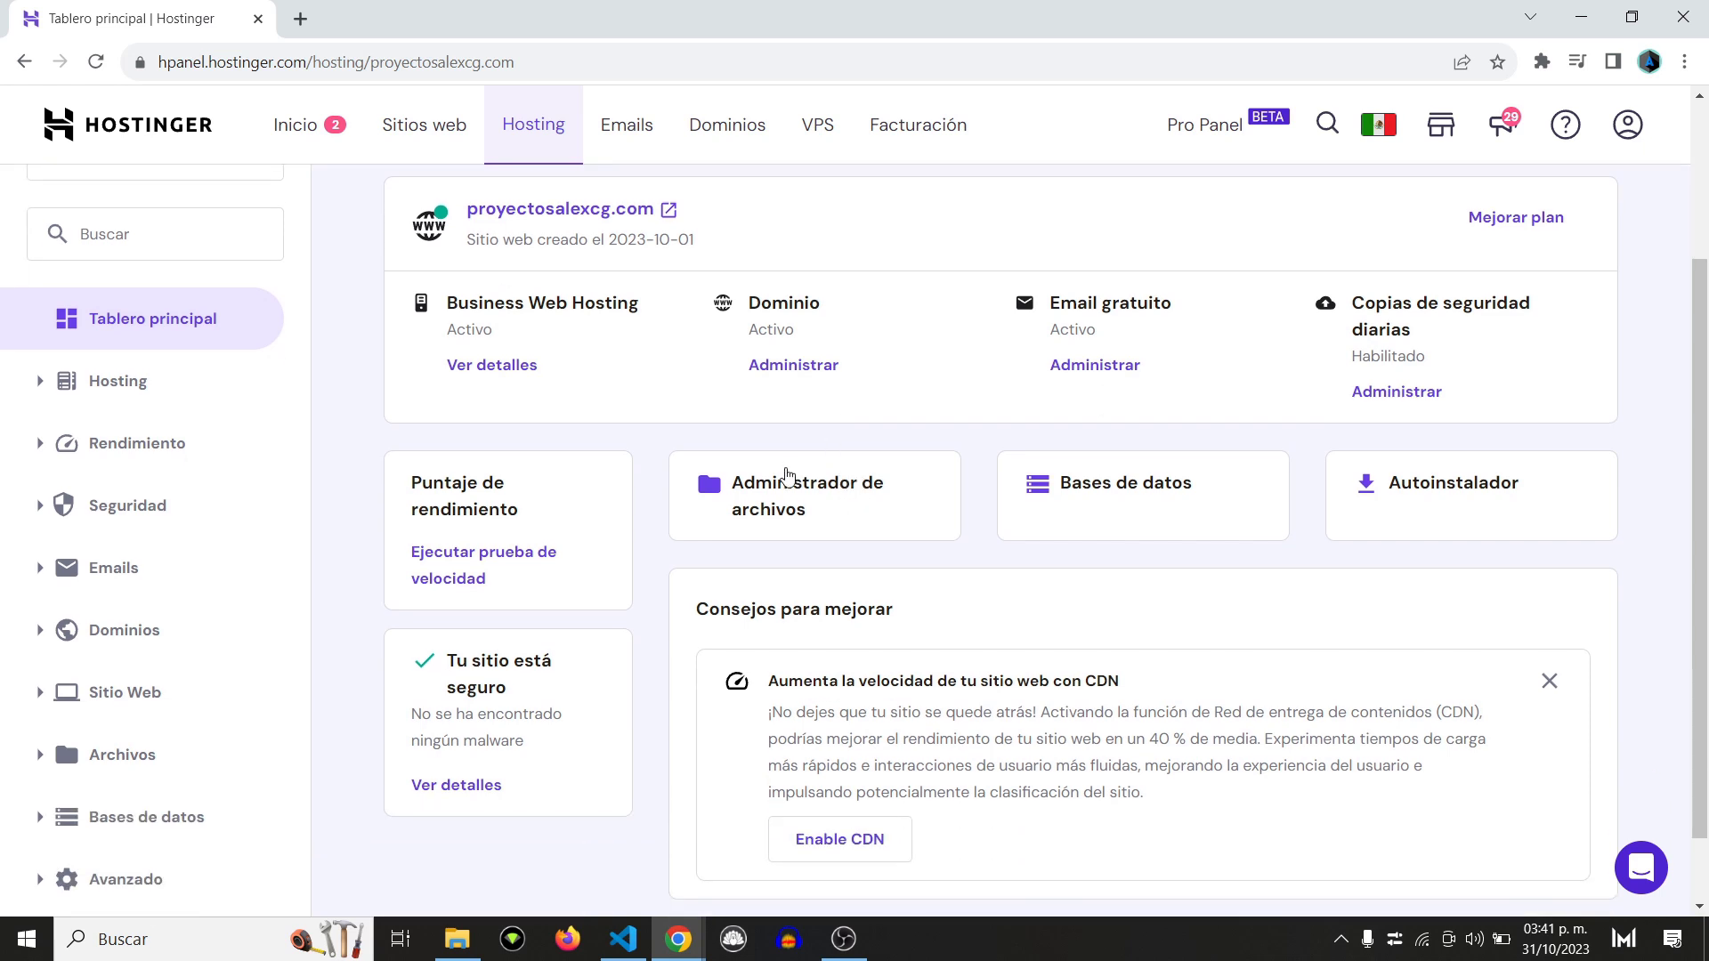
pyautogui.click(790, 488)
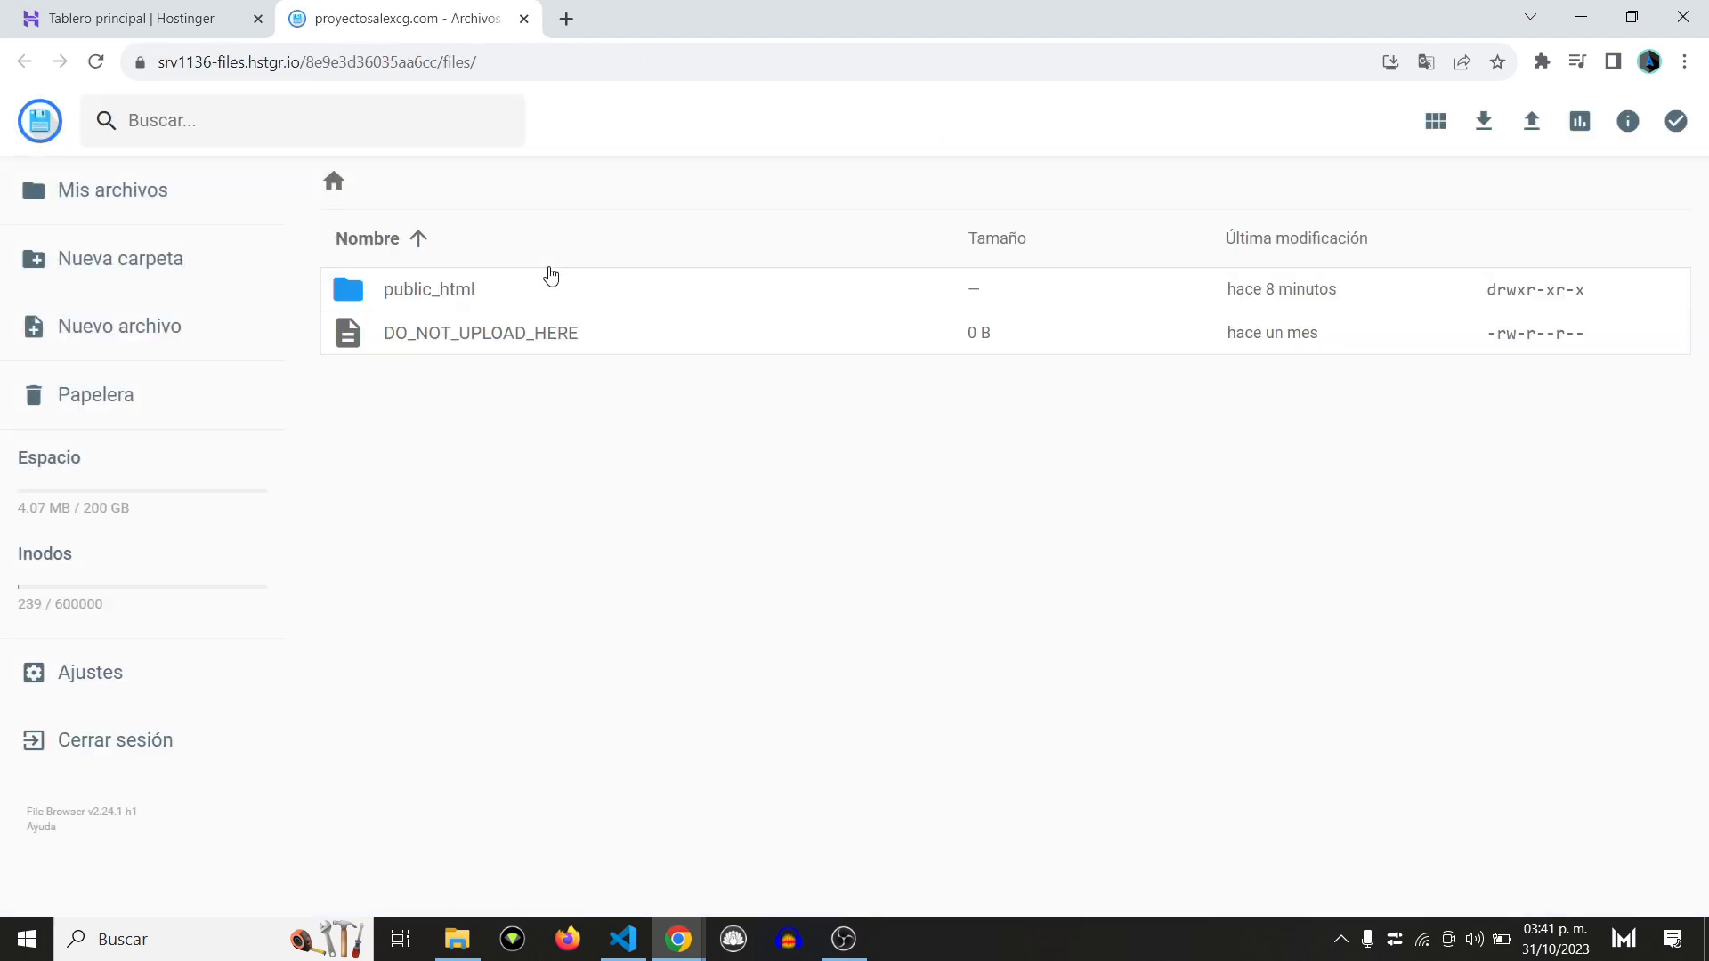
pyautogui.doubleClick(469, 292)
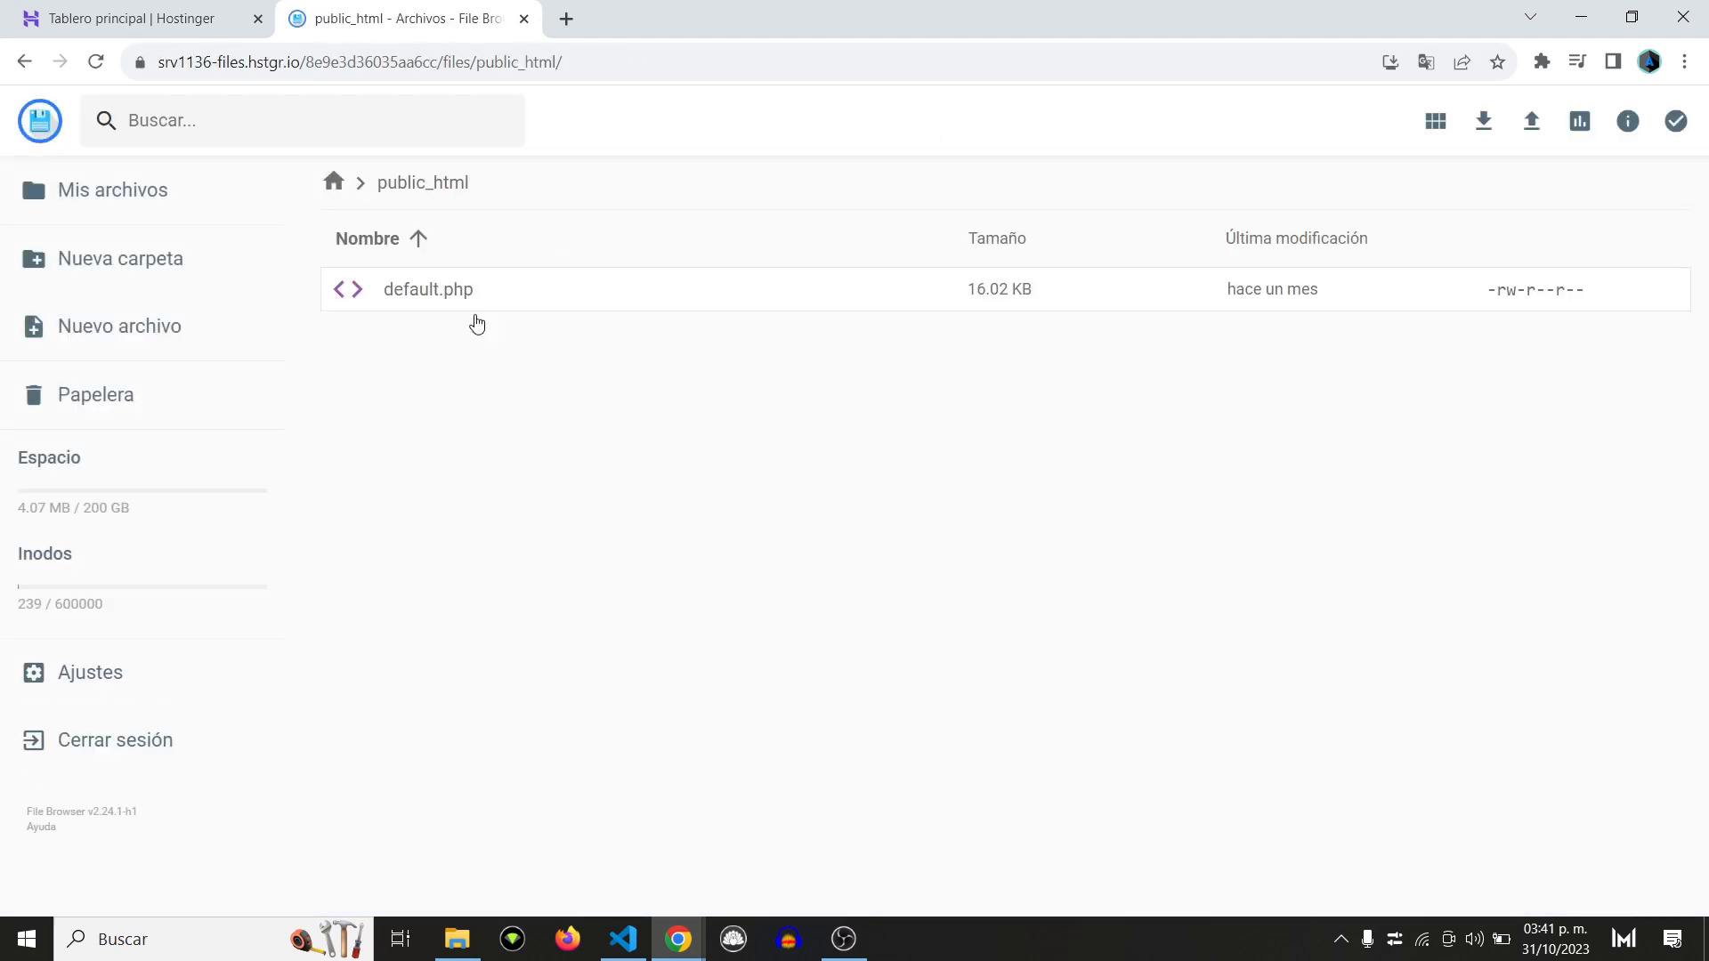
# Step: Open the CURSO-HTML/pagina-final folder in File Explorer, and look through the local Curso CSS page in Chrome from start to end
pyautogui.click(456, 939)
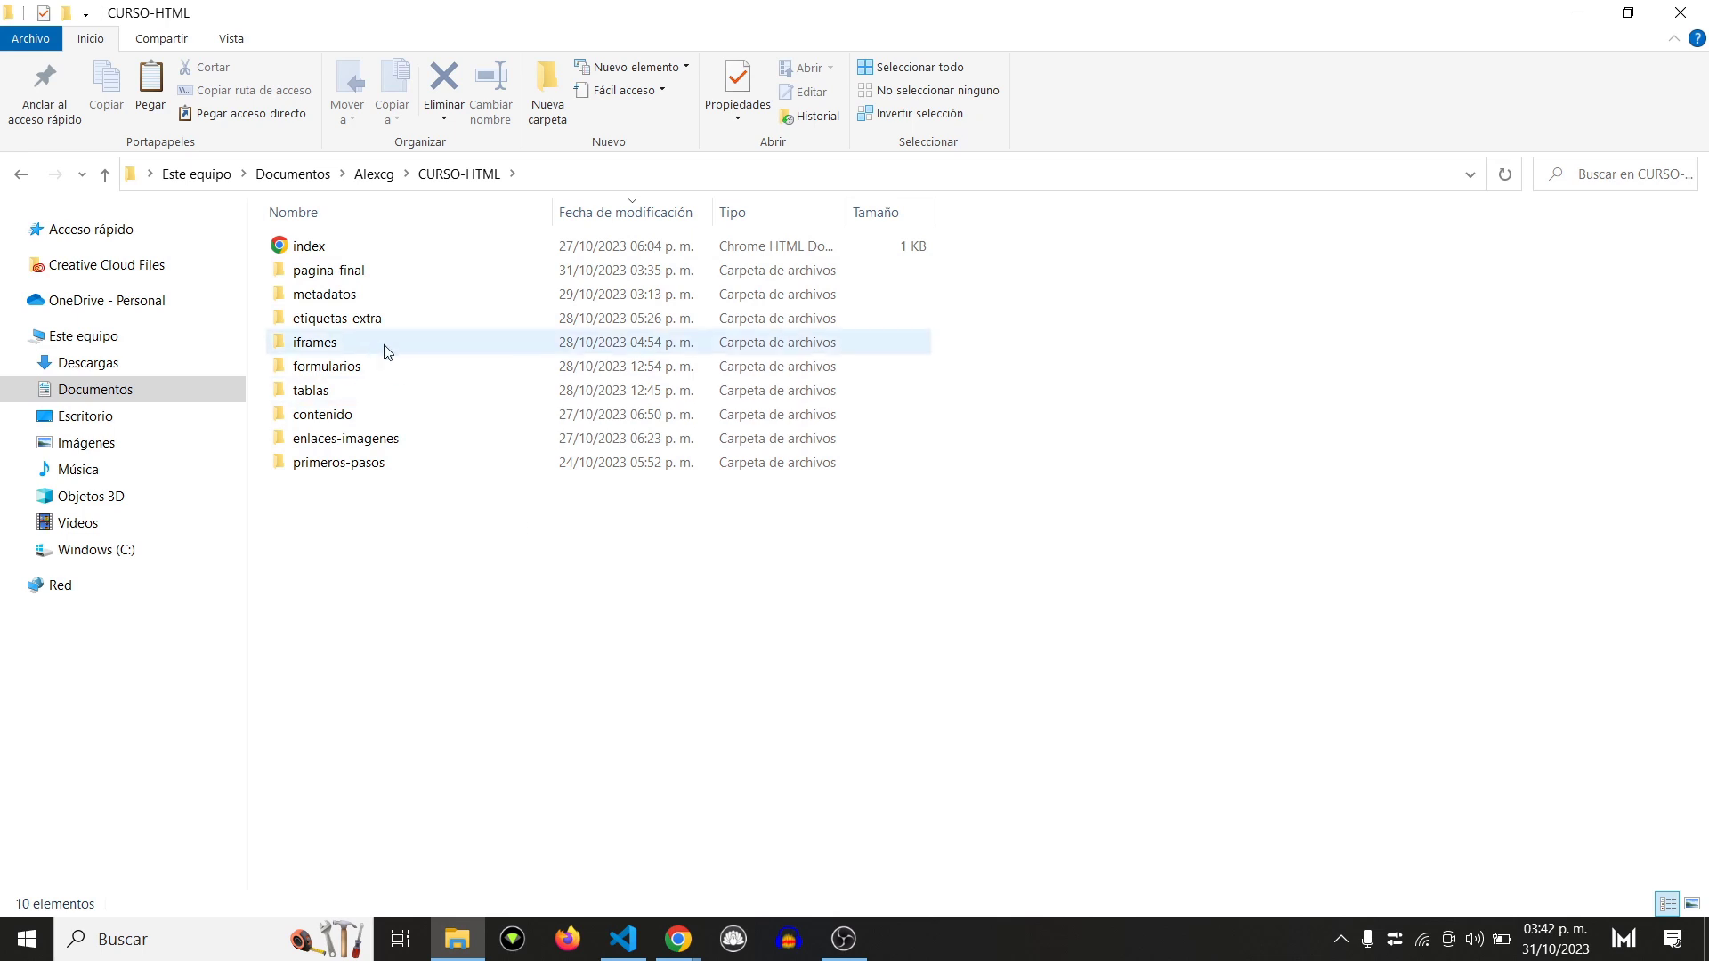
pyautogui.doubleClick(353, 272)
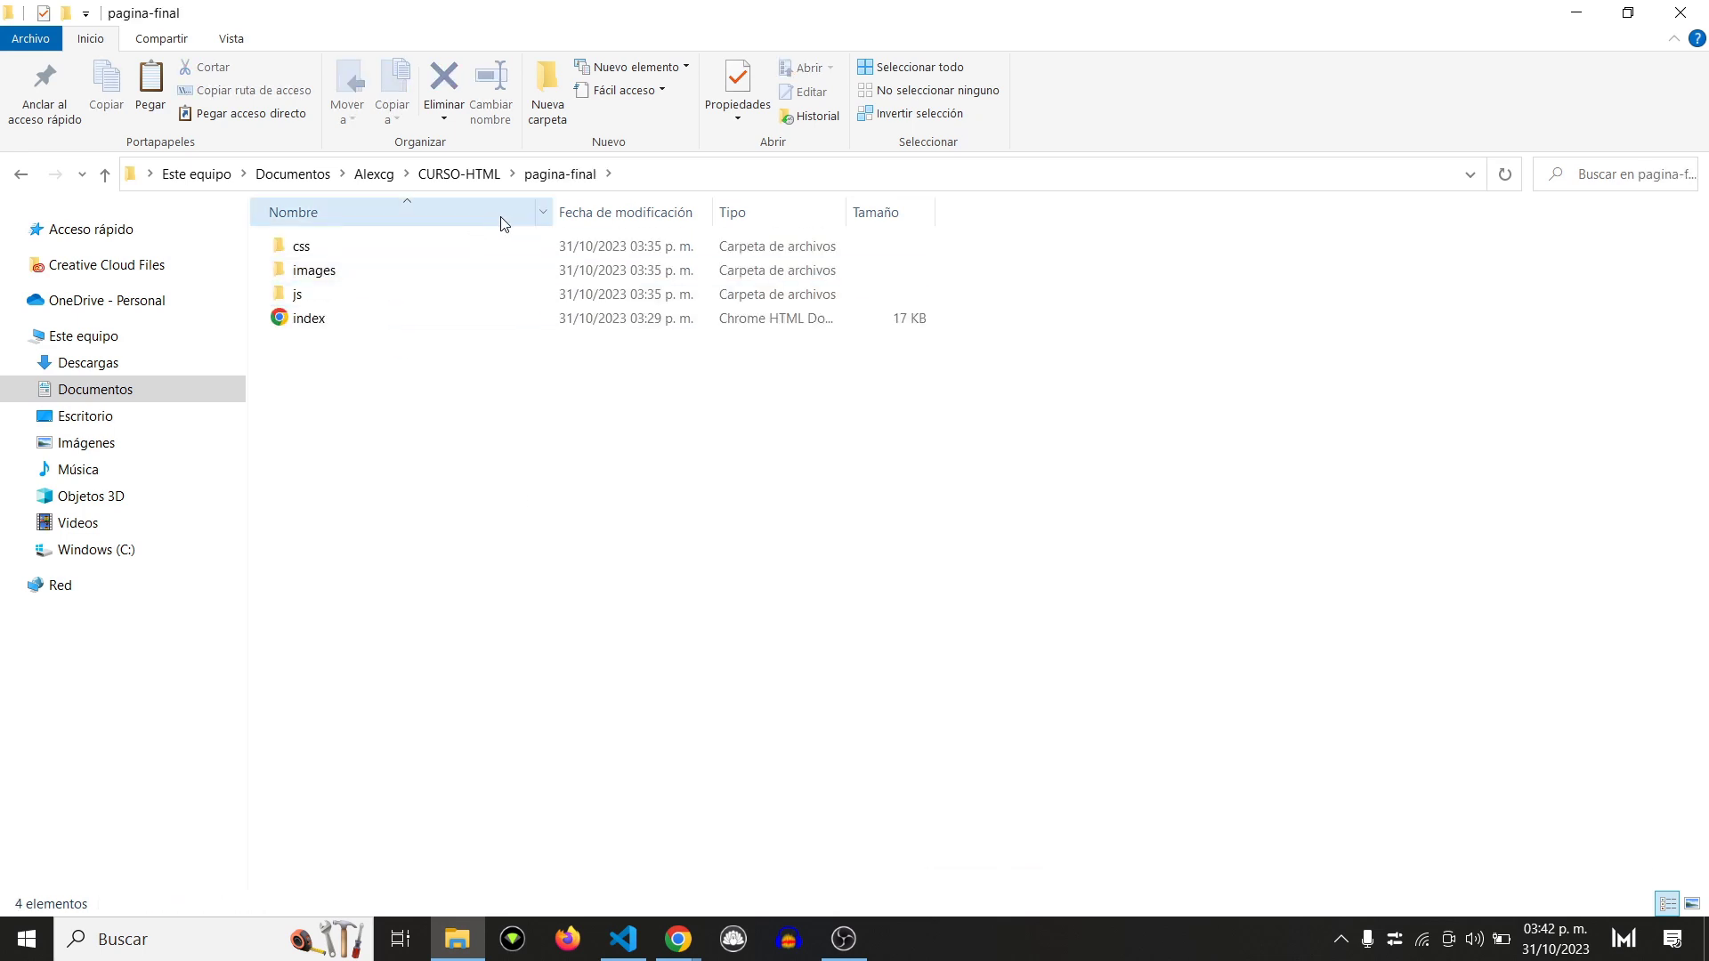
pyautogui.click(677, 939)
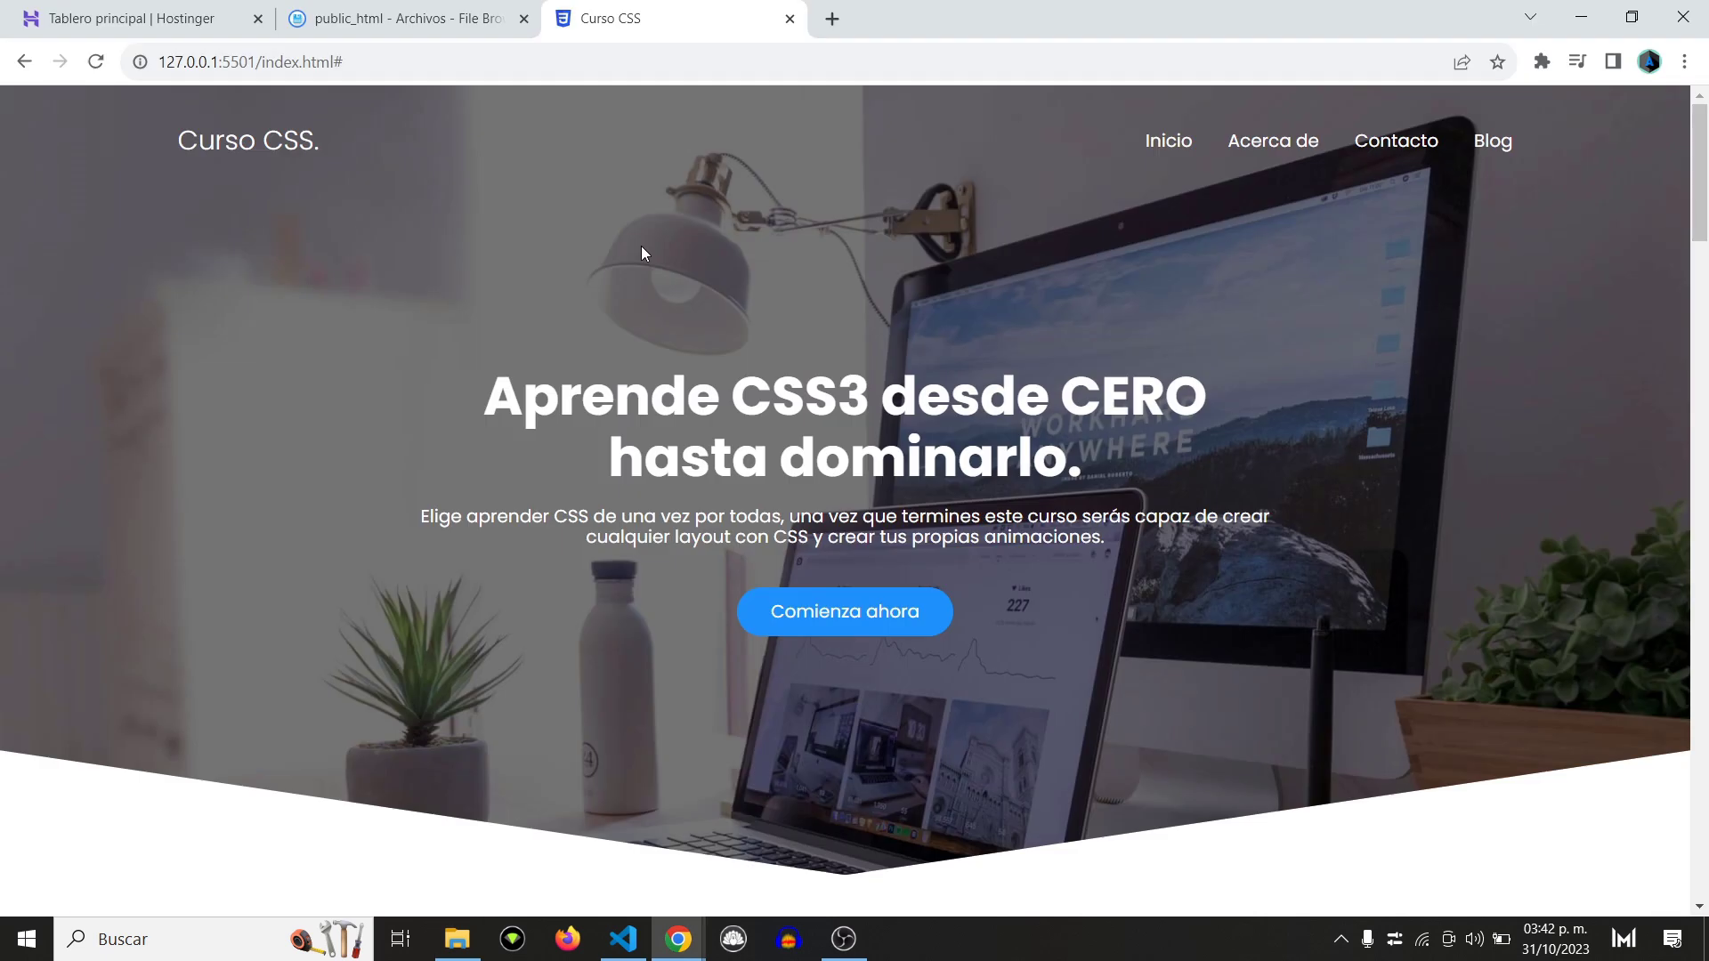
pyautogui.scroll(-20, 641, 248)
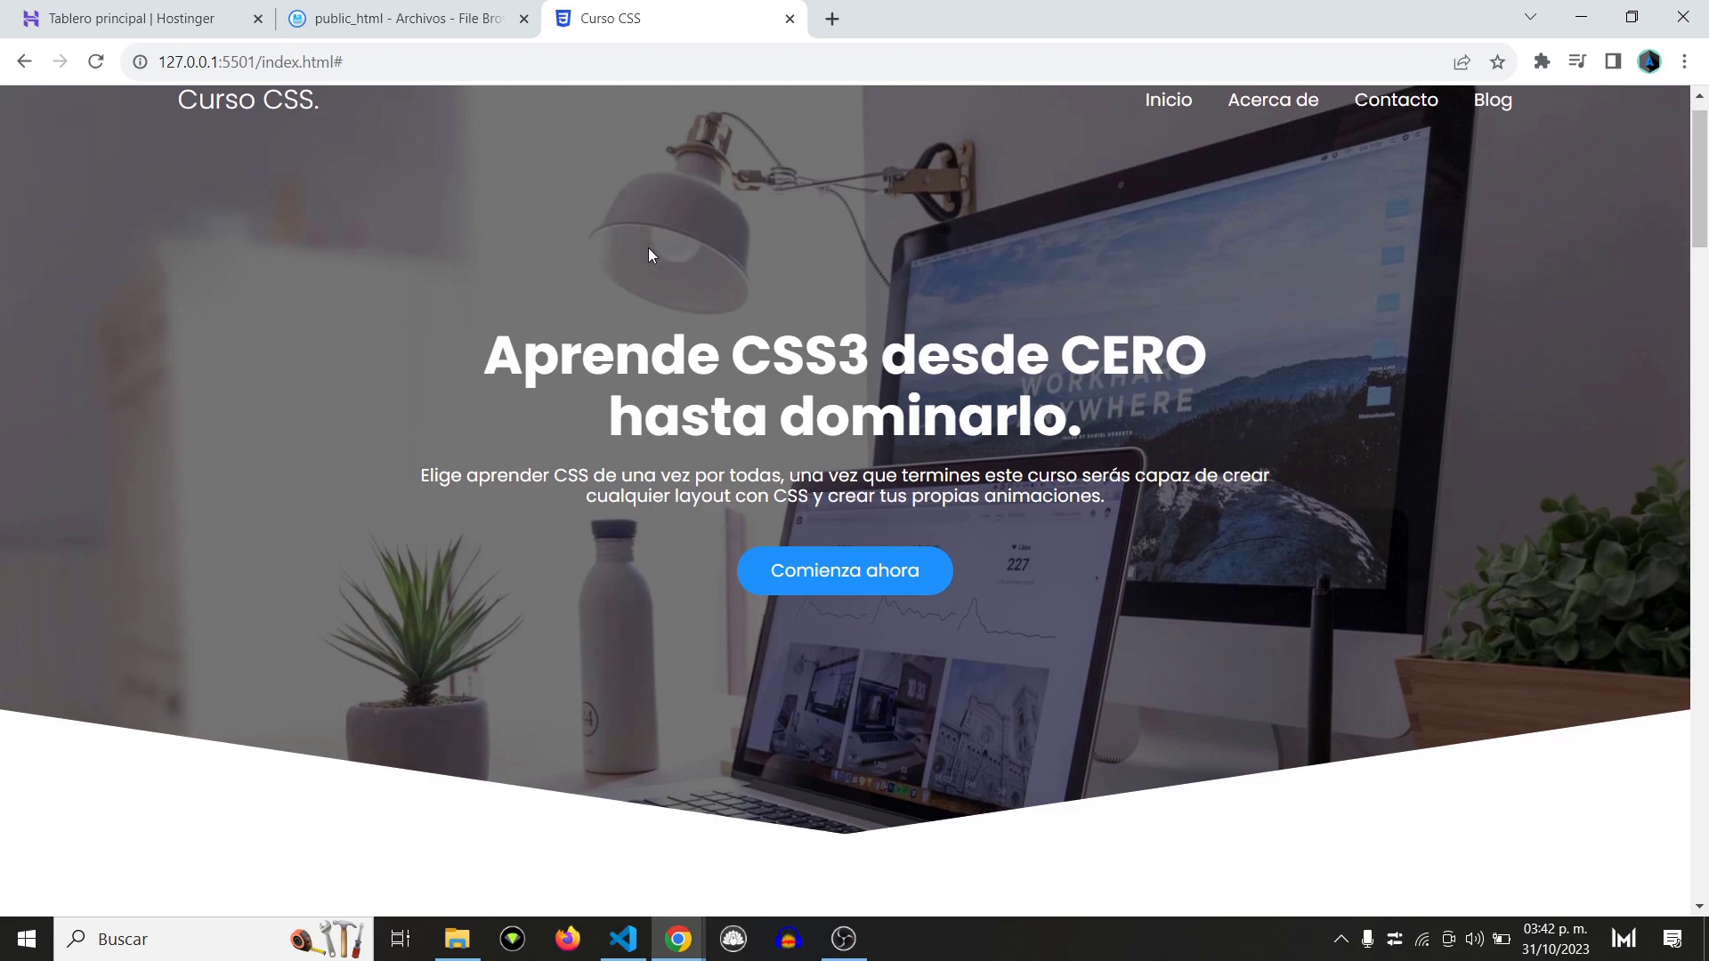
pyautogui.scroll(-15, 652, 267)
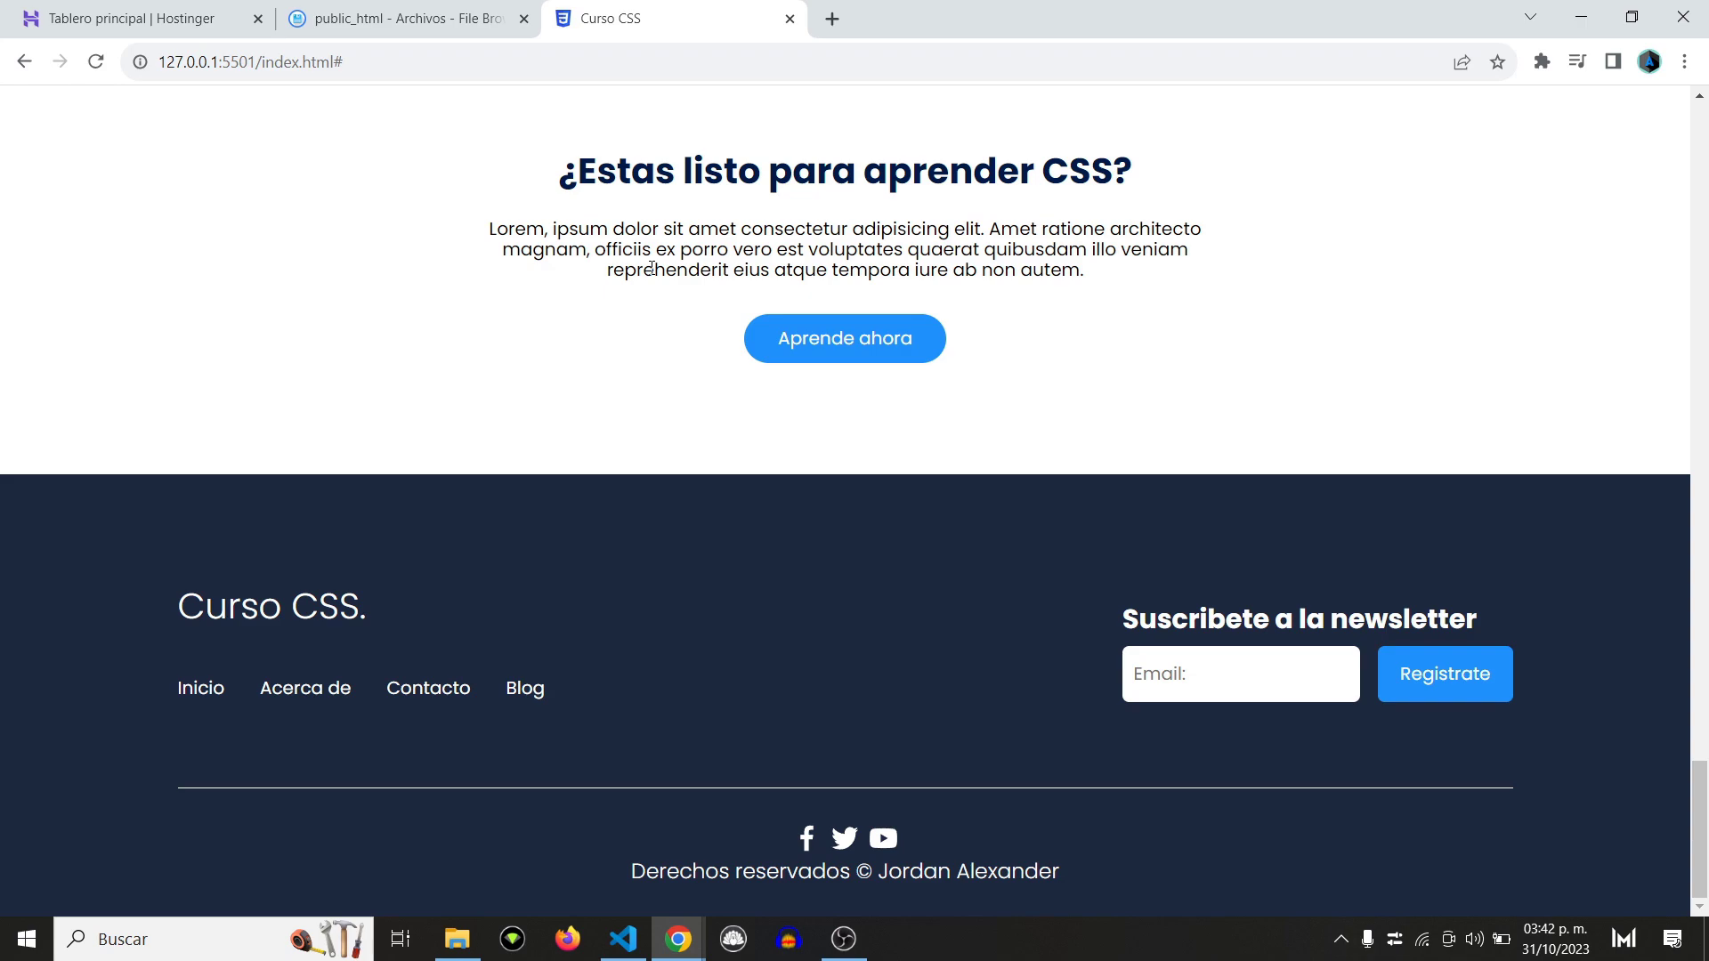
pyautogui.scroll(20, 652, 267)
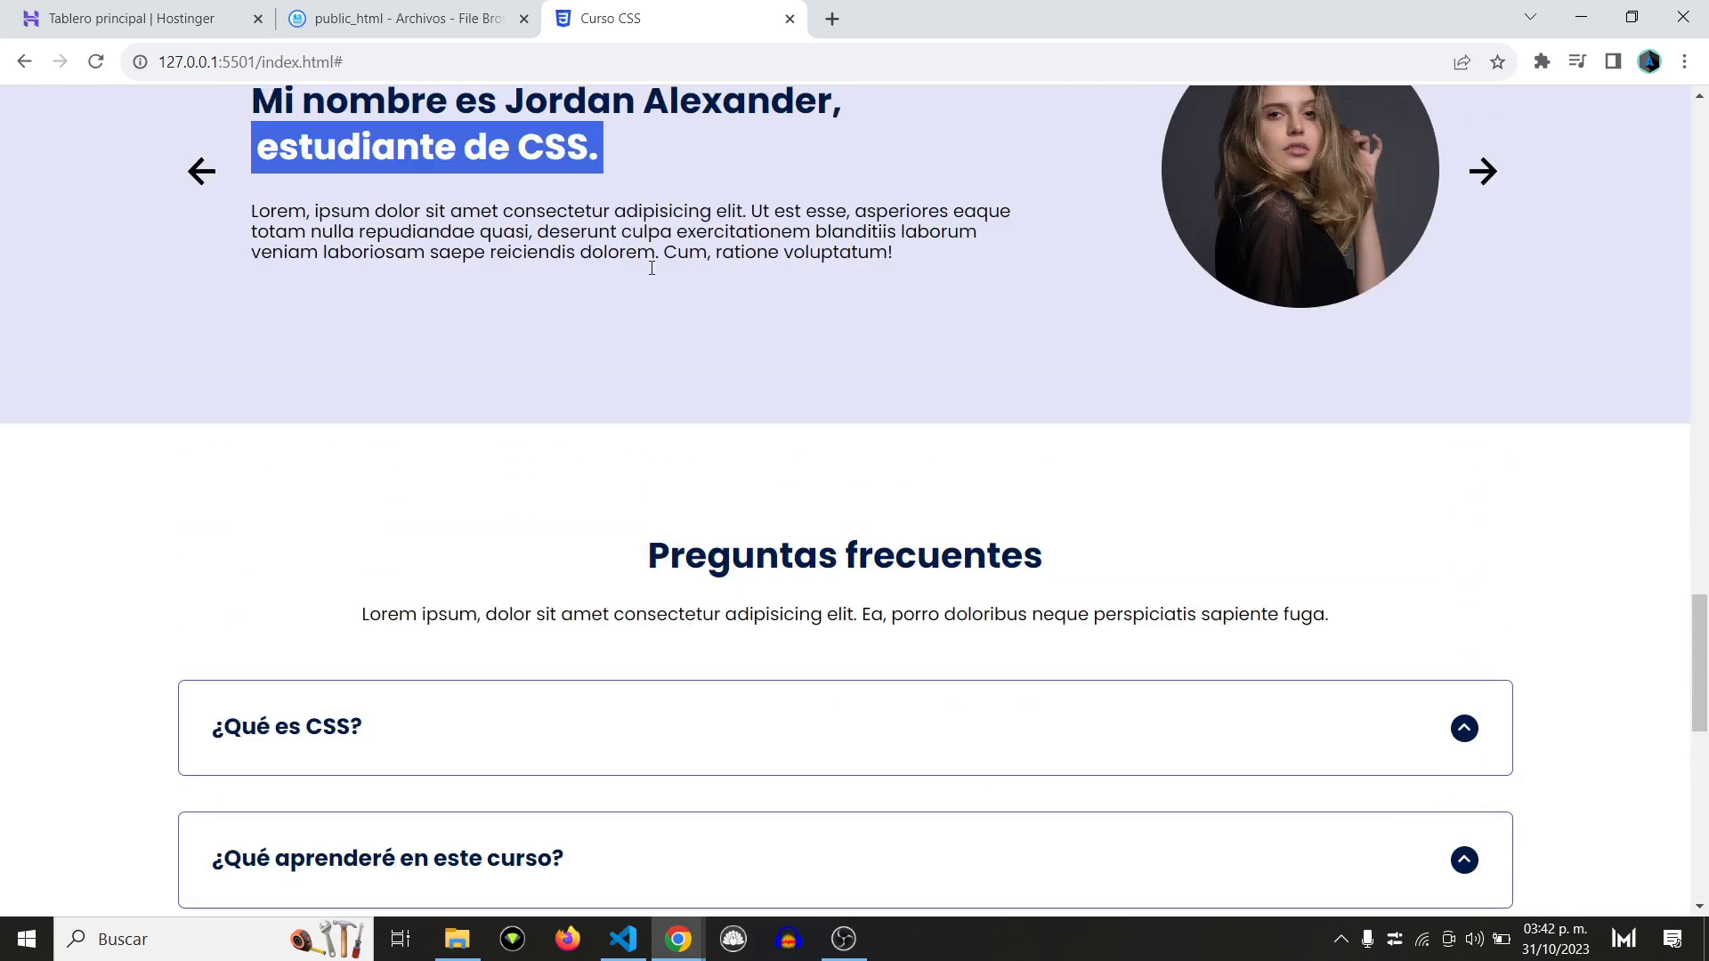
pyautogui.scroll(10, 652, 267)
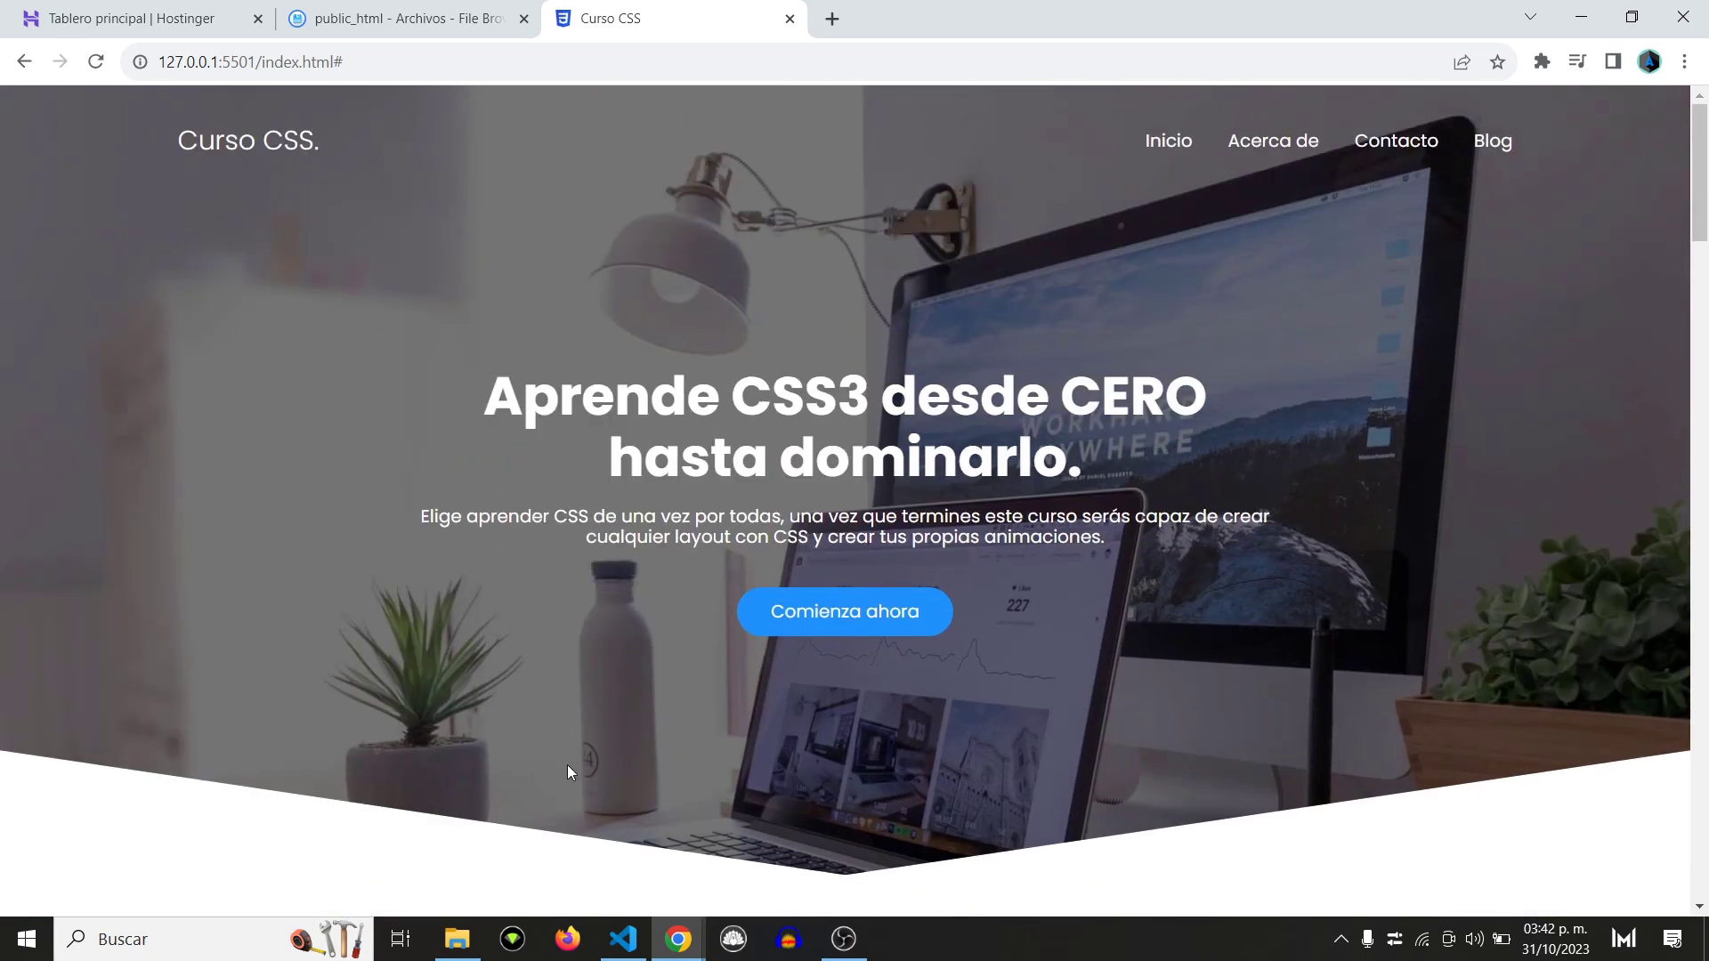
# Step: Return to File Explorer and examine the index file and the contents of the images, css and js folders in pagina-final
pyautogui.click(457, 939)
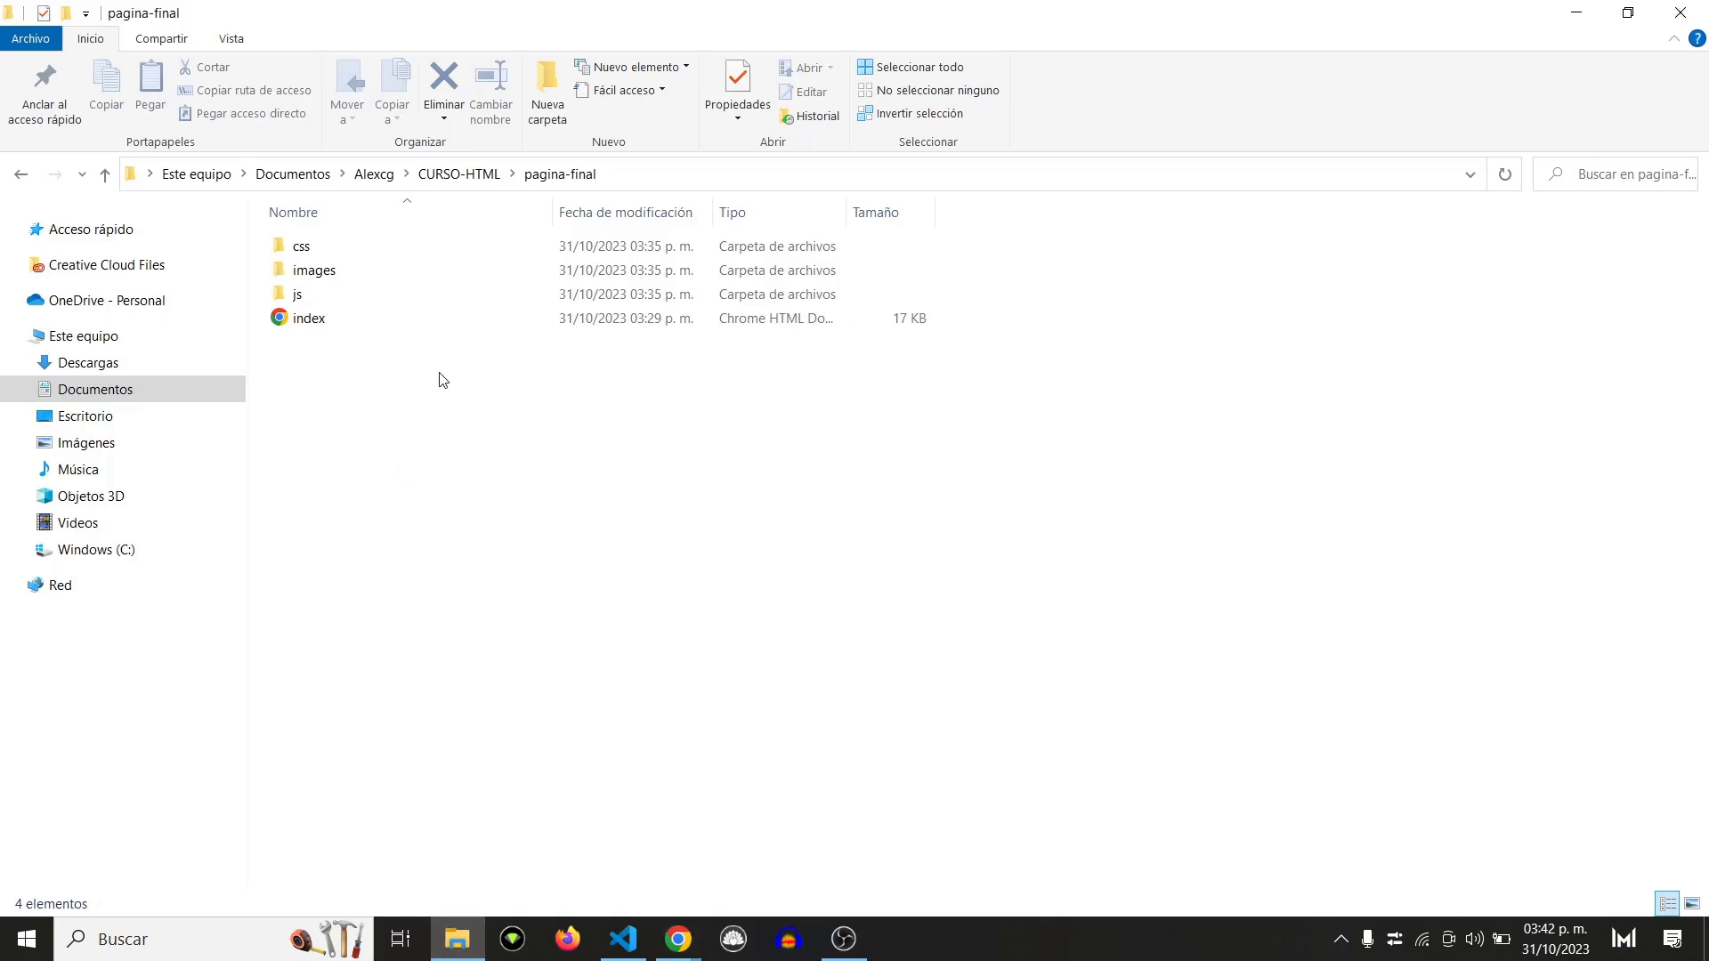
pyautogui.click(414, 322)
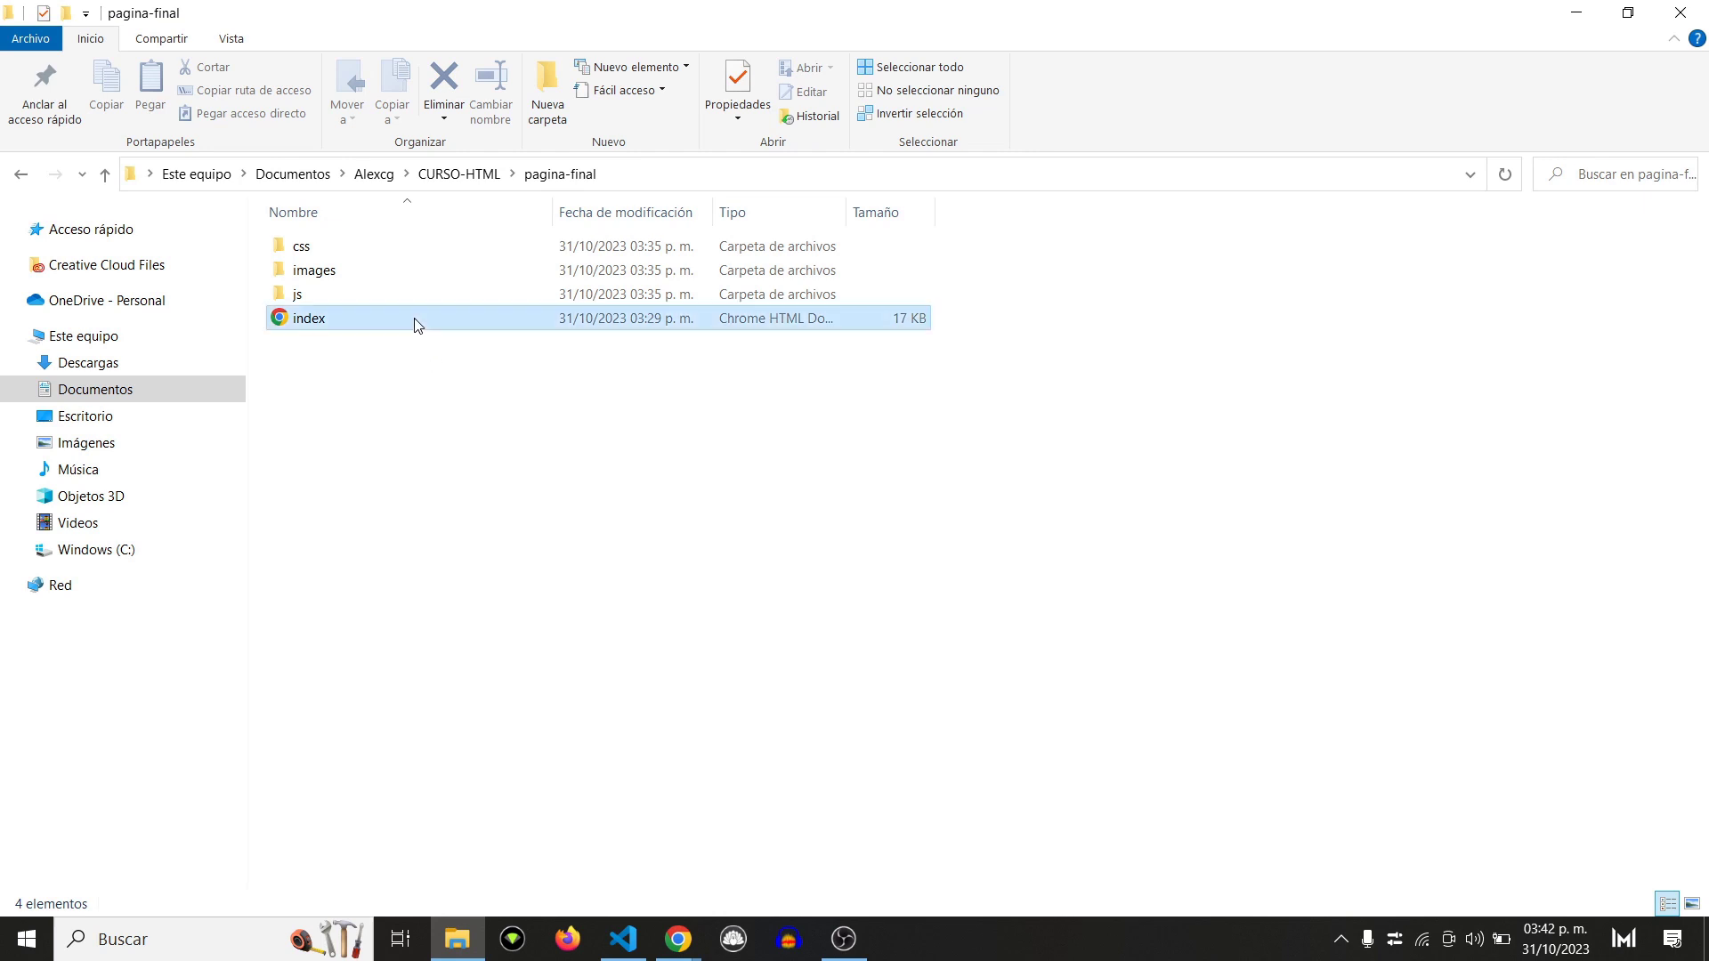
pyautogui.moveTo(973, 297); pyautogui.dragTo(651, 270)
pyautogui.click(653, 272)
pyautogui.doubleClick(651, 271)
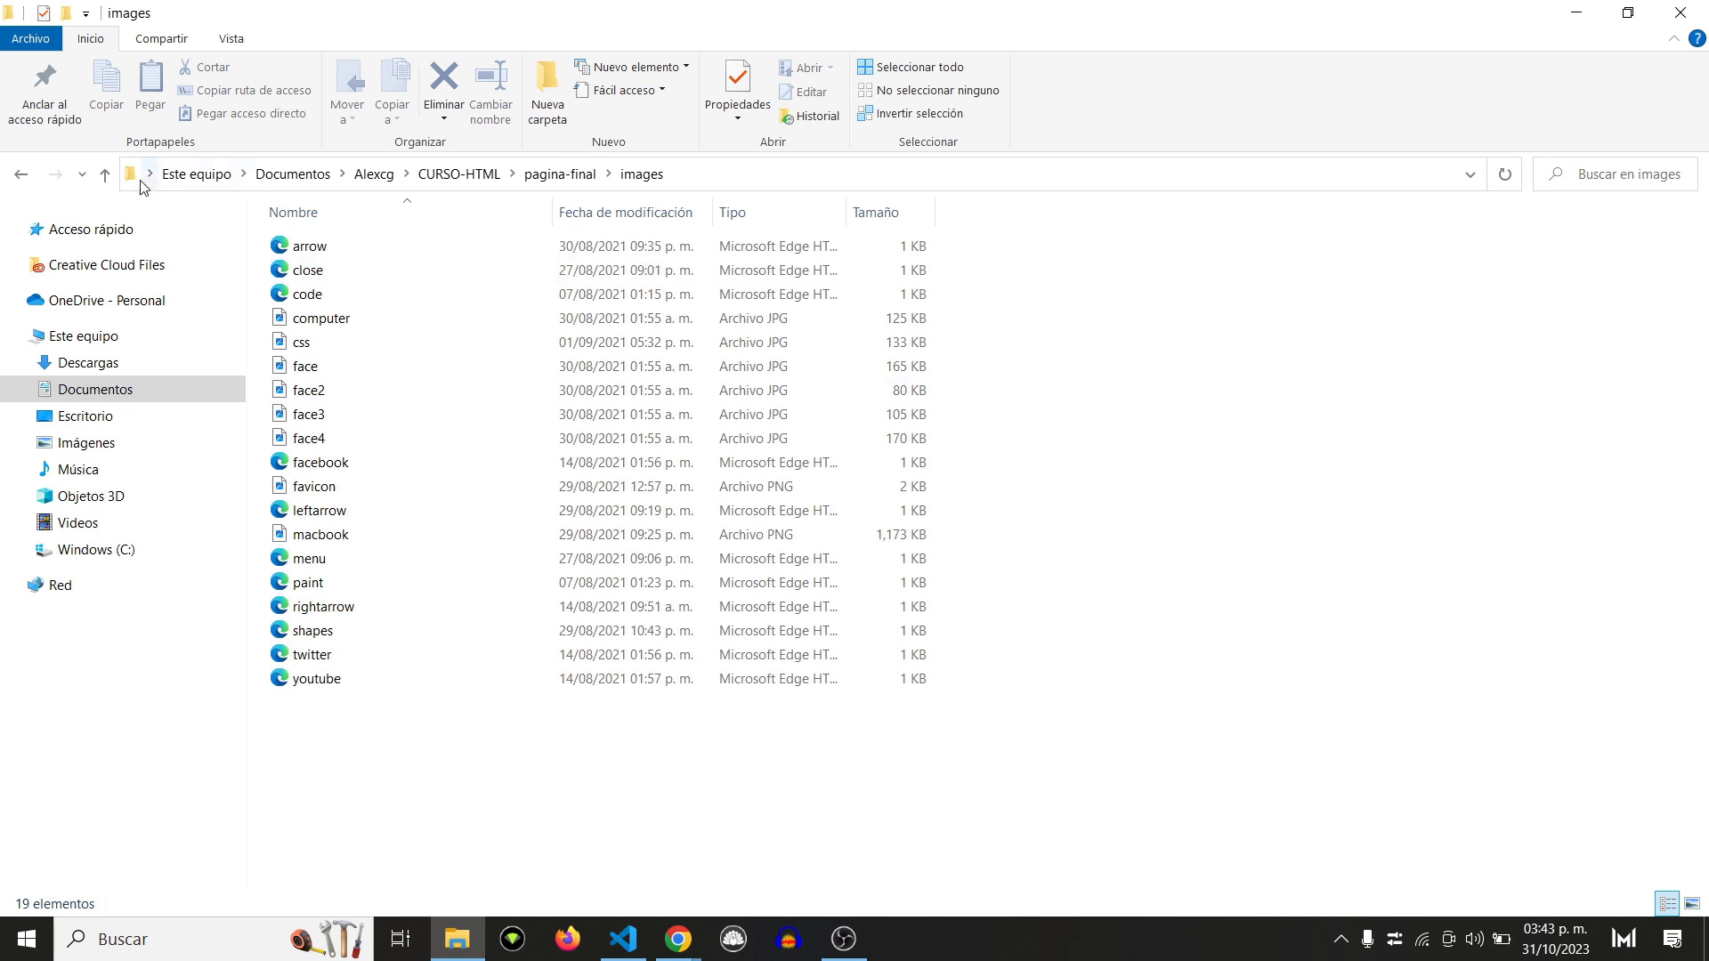
pyautogui.click(105, 175)
pyautogui.doubleClick(372, 248)
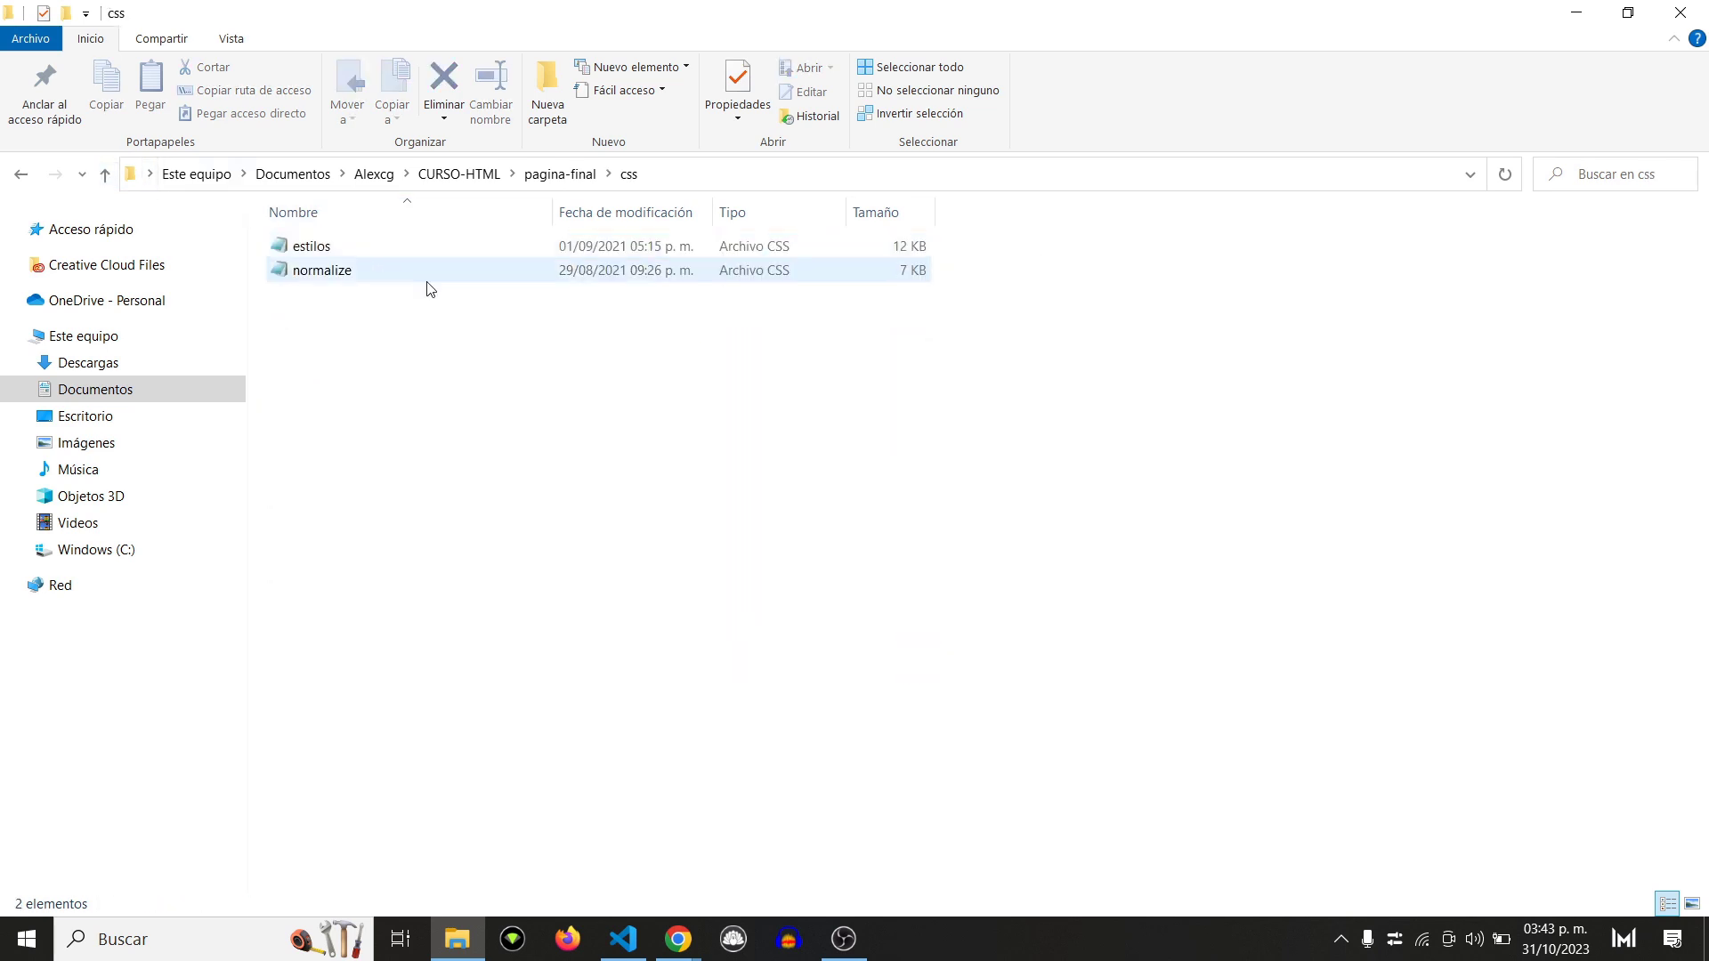
pyautogui.click(111, 177)
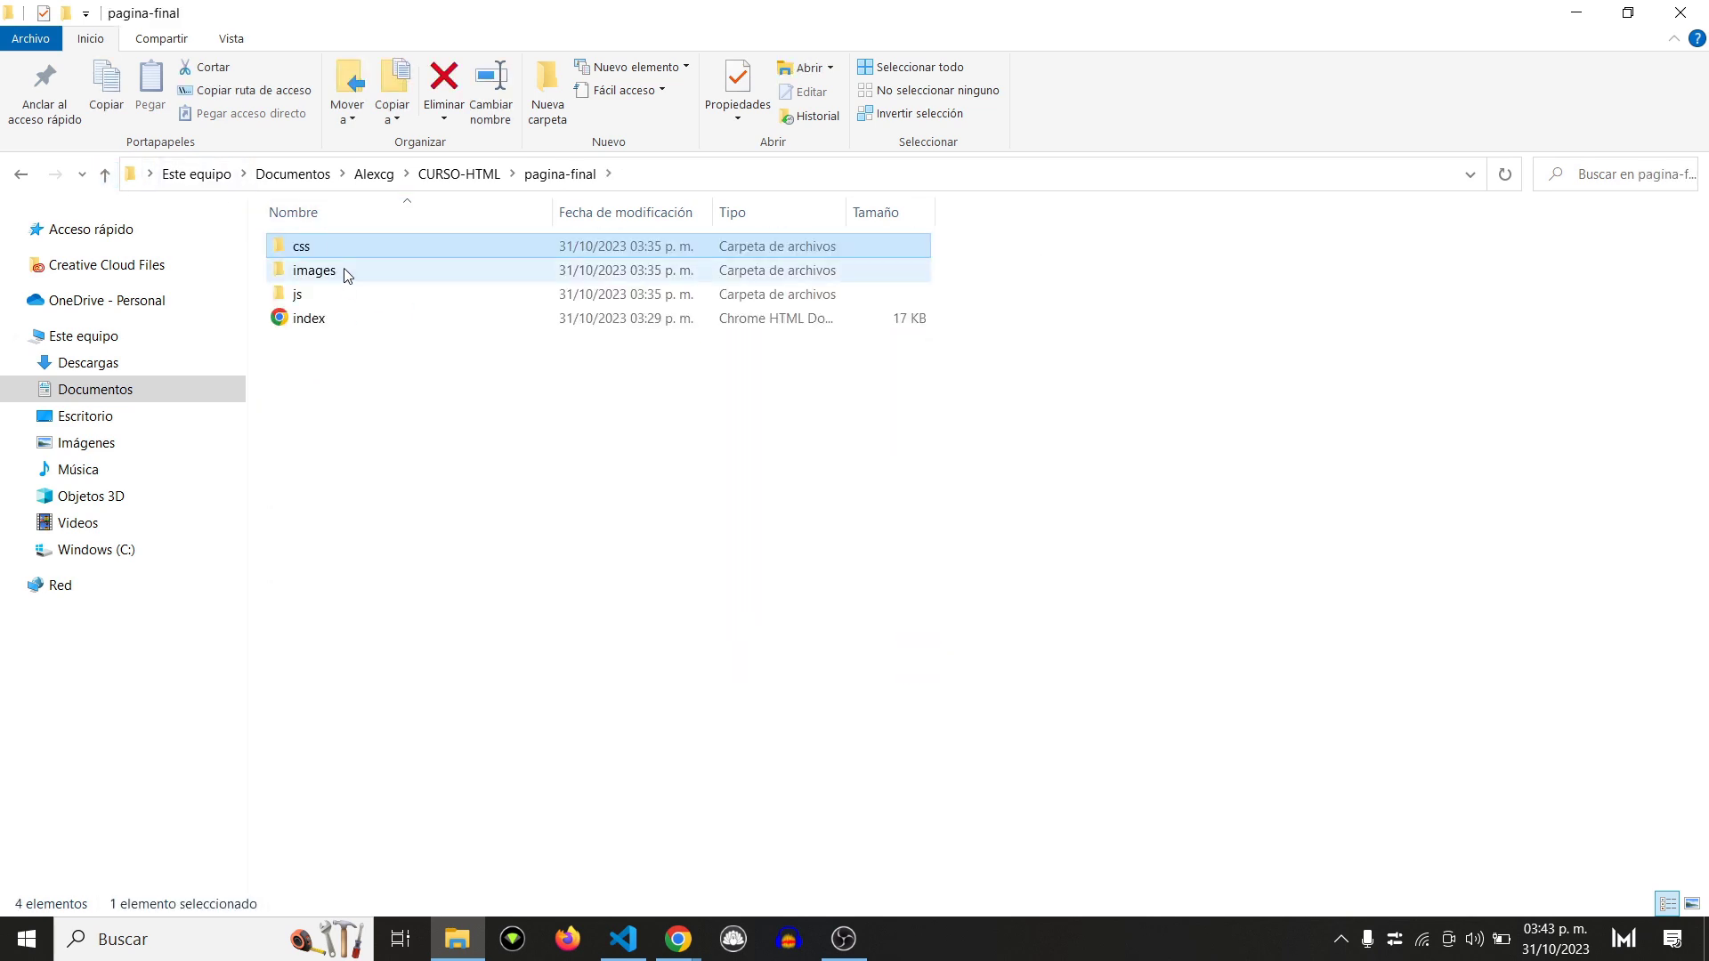
pyautogui.doubleClick(365, 293)
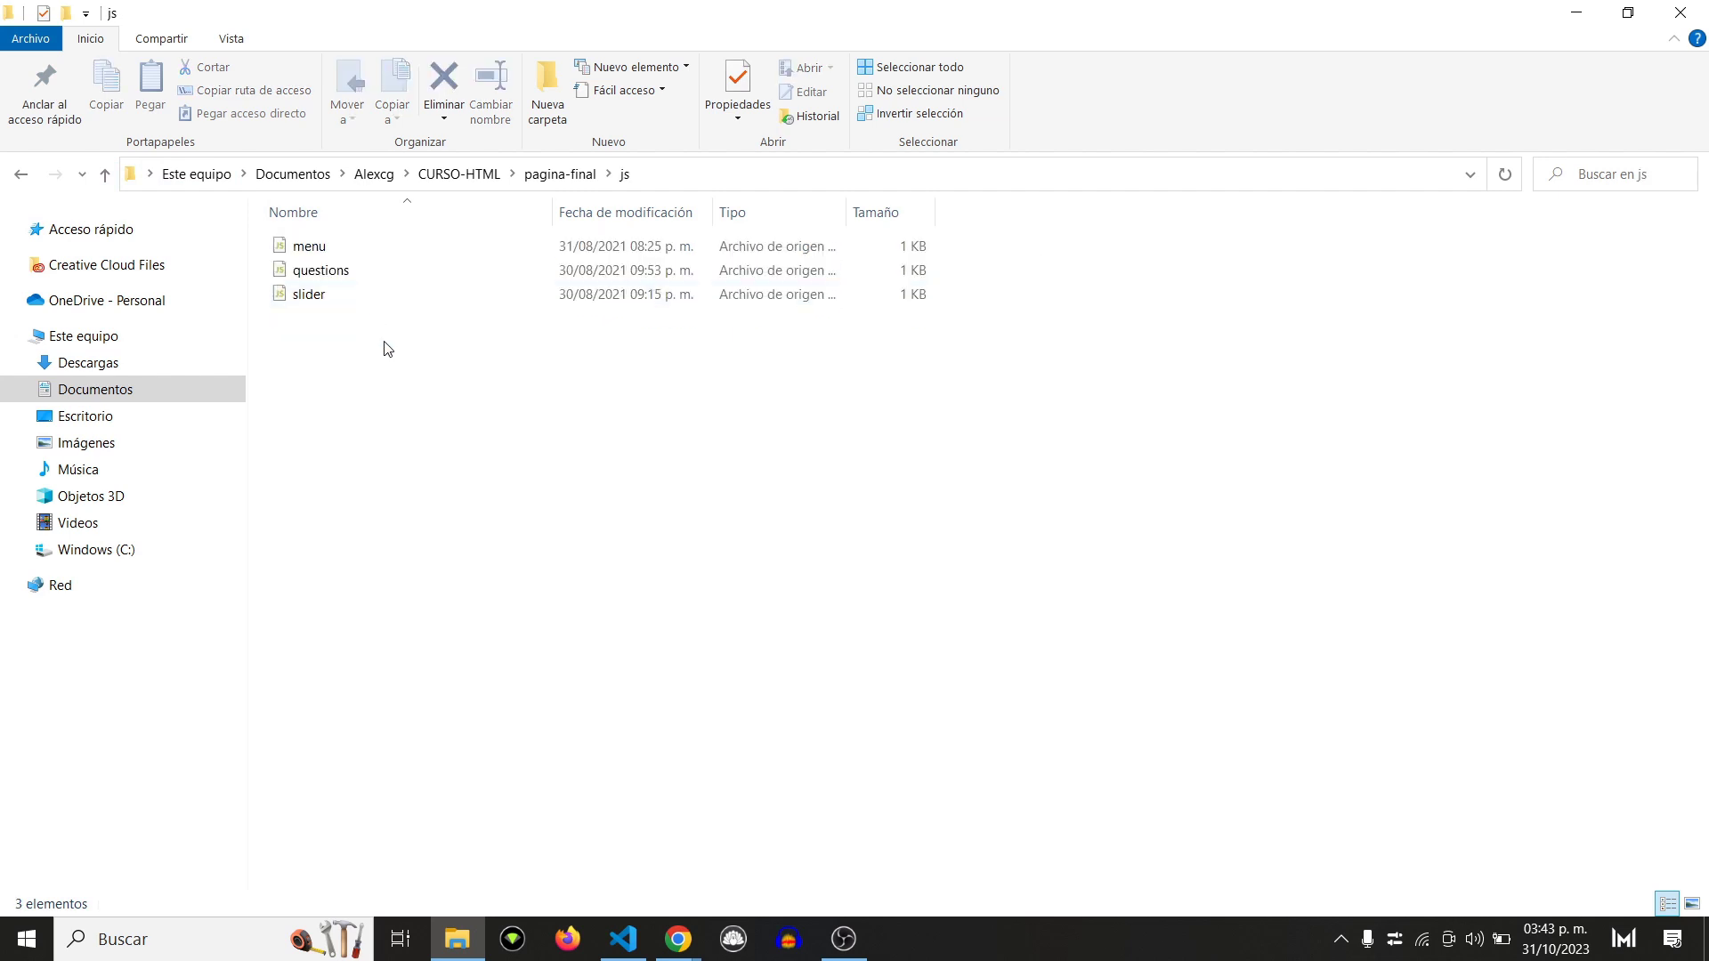
pyautogui.moveTo(610, 403); pyautogui.dragTo(481, 255)
pyautogui.click(106, 175)
# Step: Upload the css, images and js folders and the index file from pagina-final into public_html, then select index.html
pyautogui.click(1627, 13)
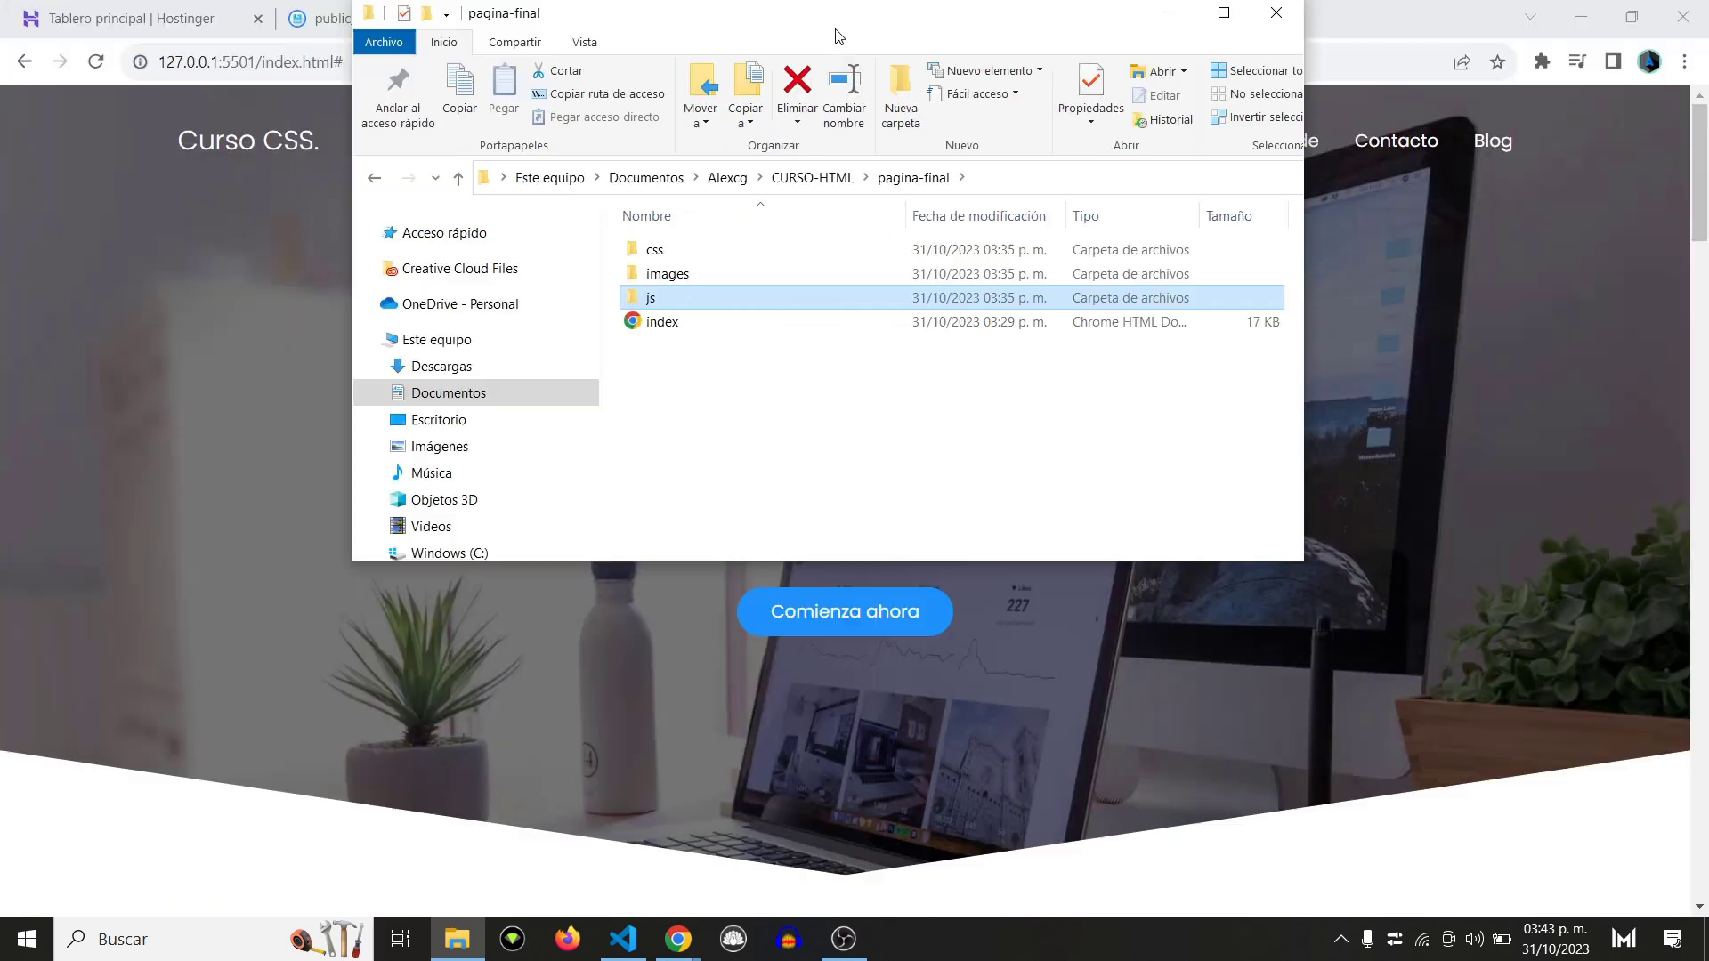
pyautogui.click(490, 19)
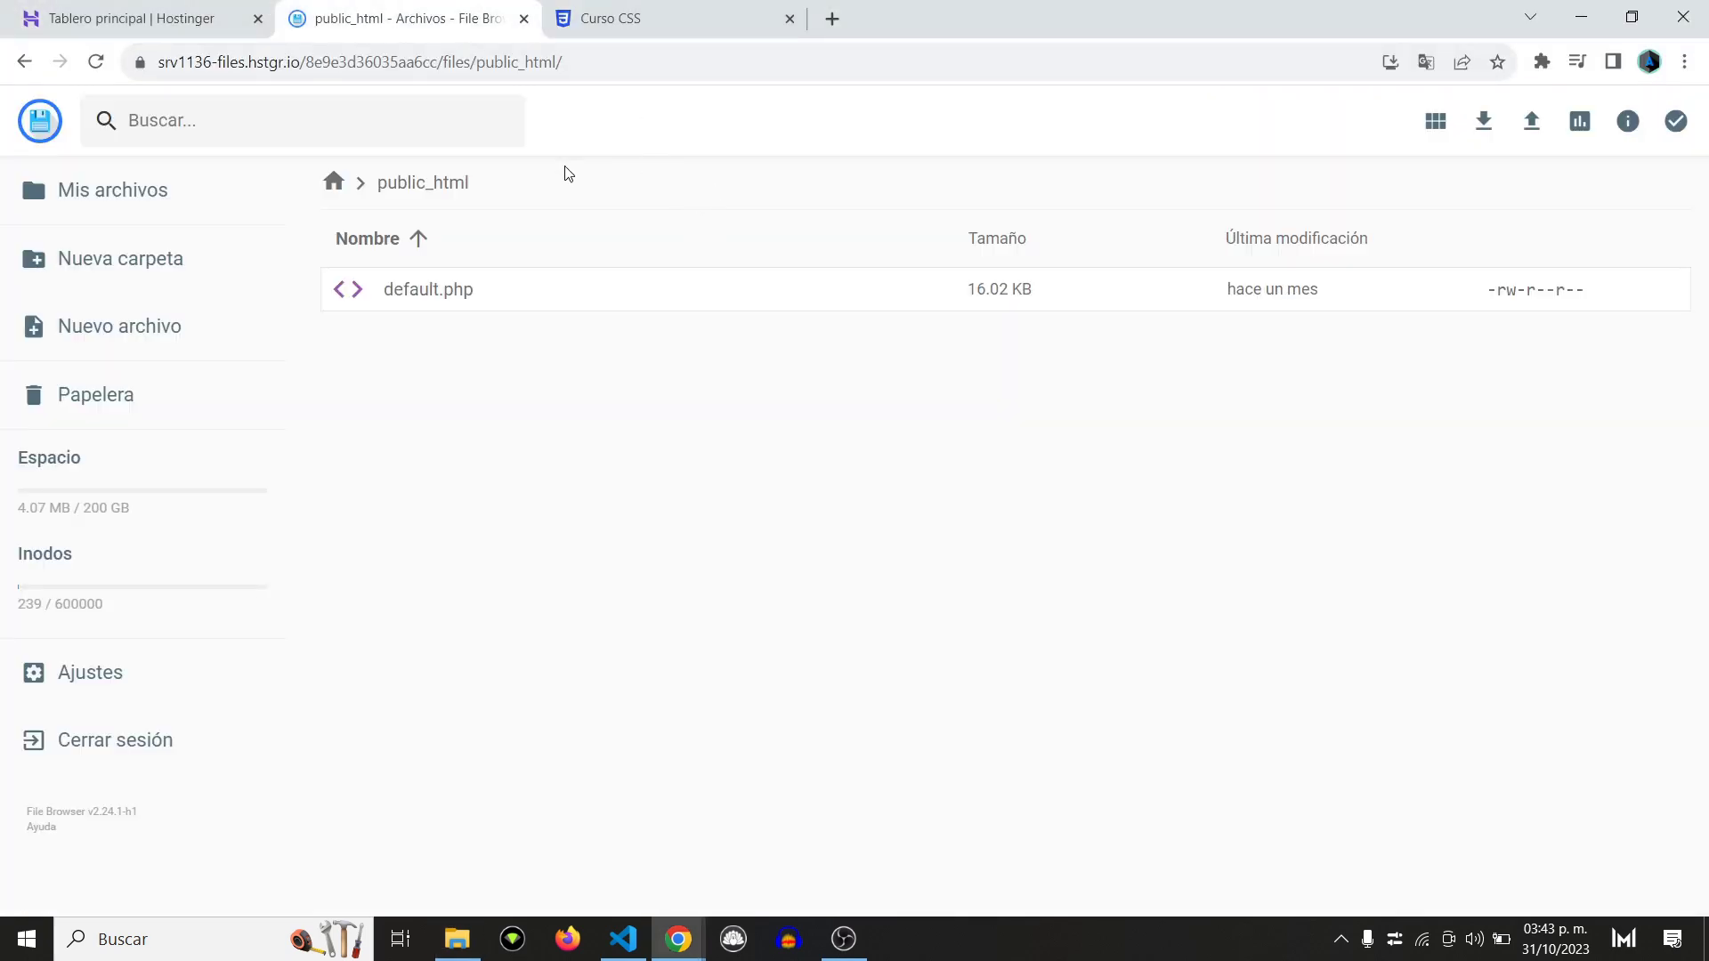
pyautogui.click(456, 939)
pyautogui.moveTo(915, 579); pyautogui.dragTo(878, 347)
pyautogui.moveTo(1123, 388); pyautogui.dragTo(599, 389)
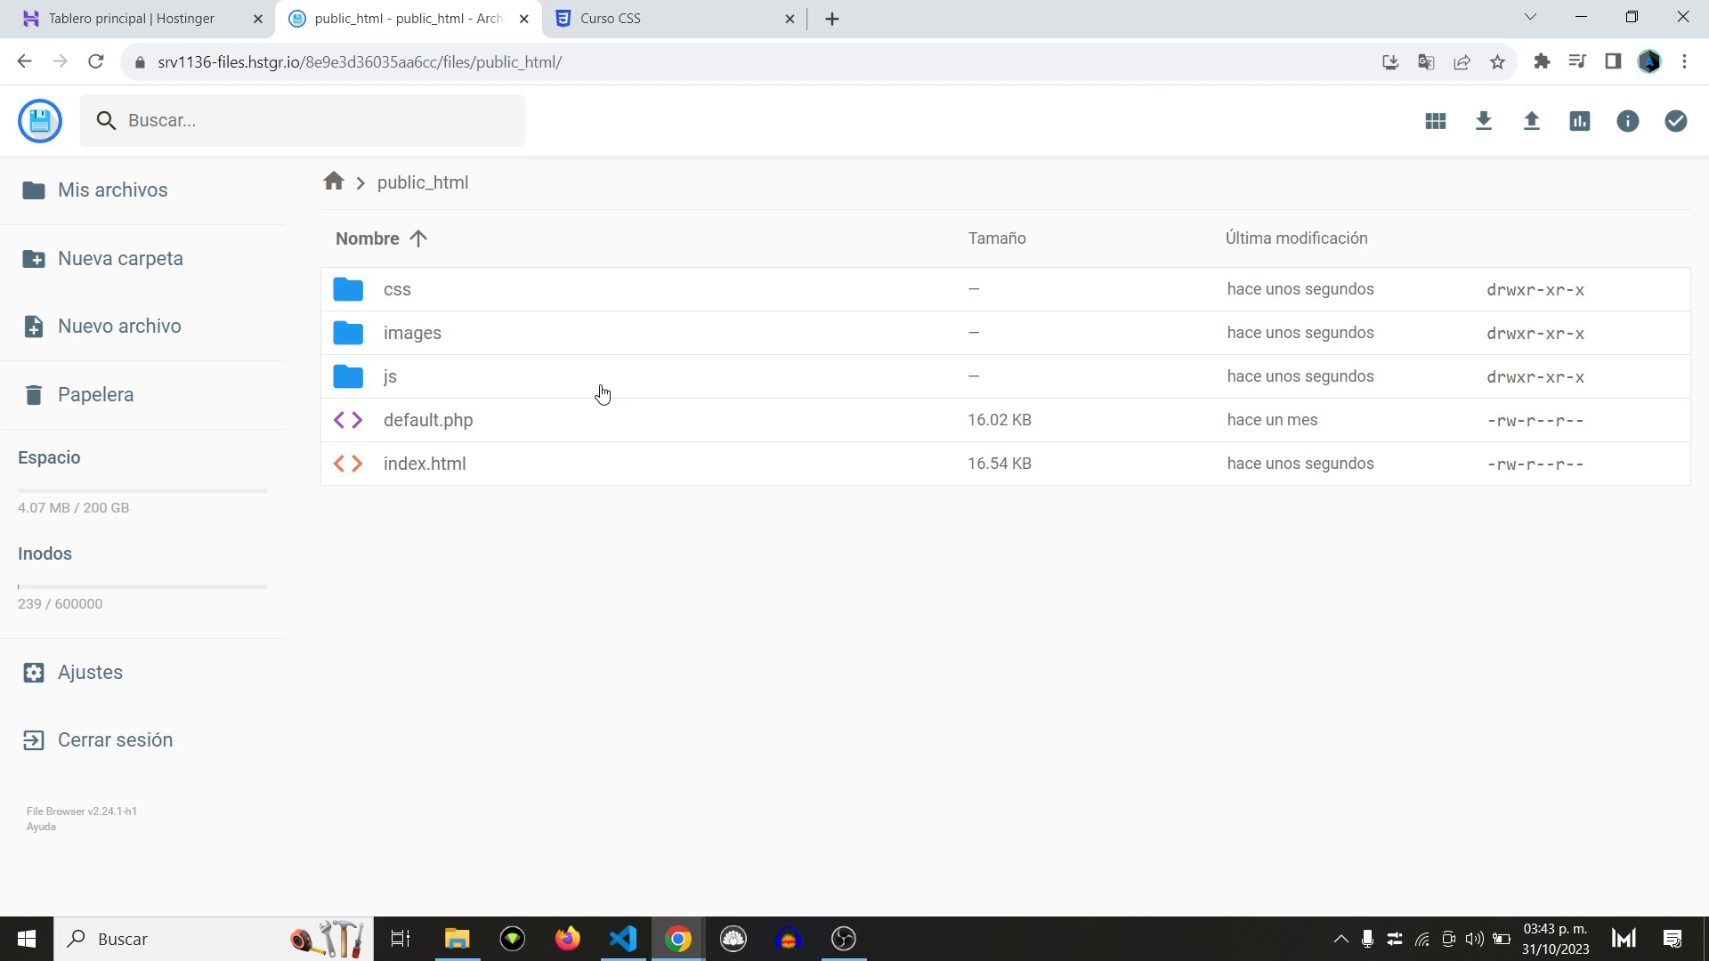
pyautogui.click(403, 468)
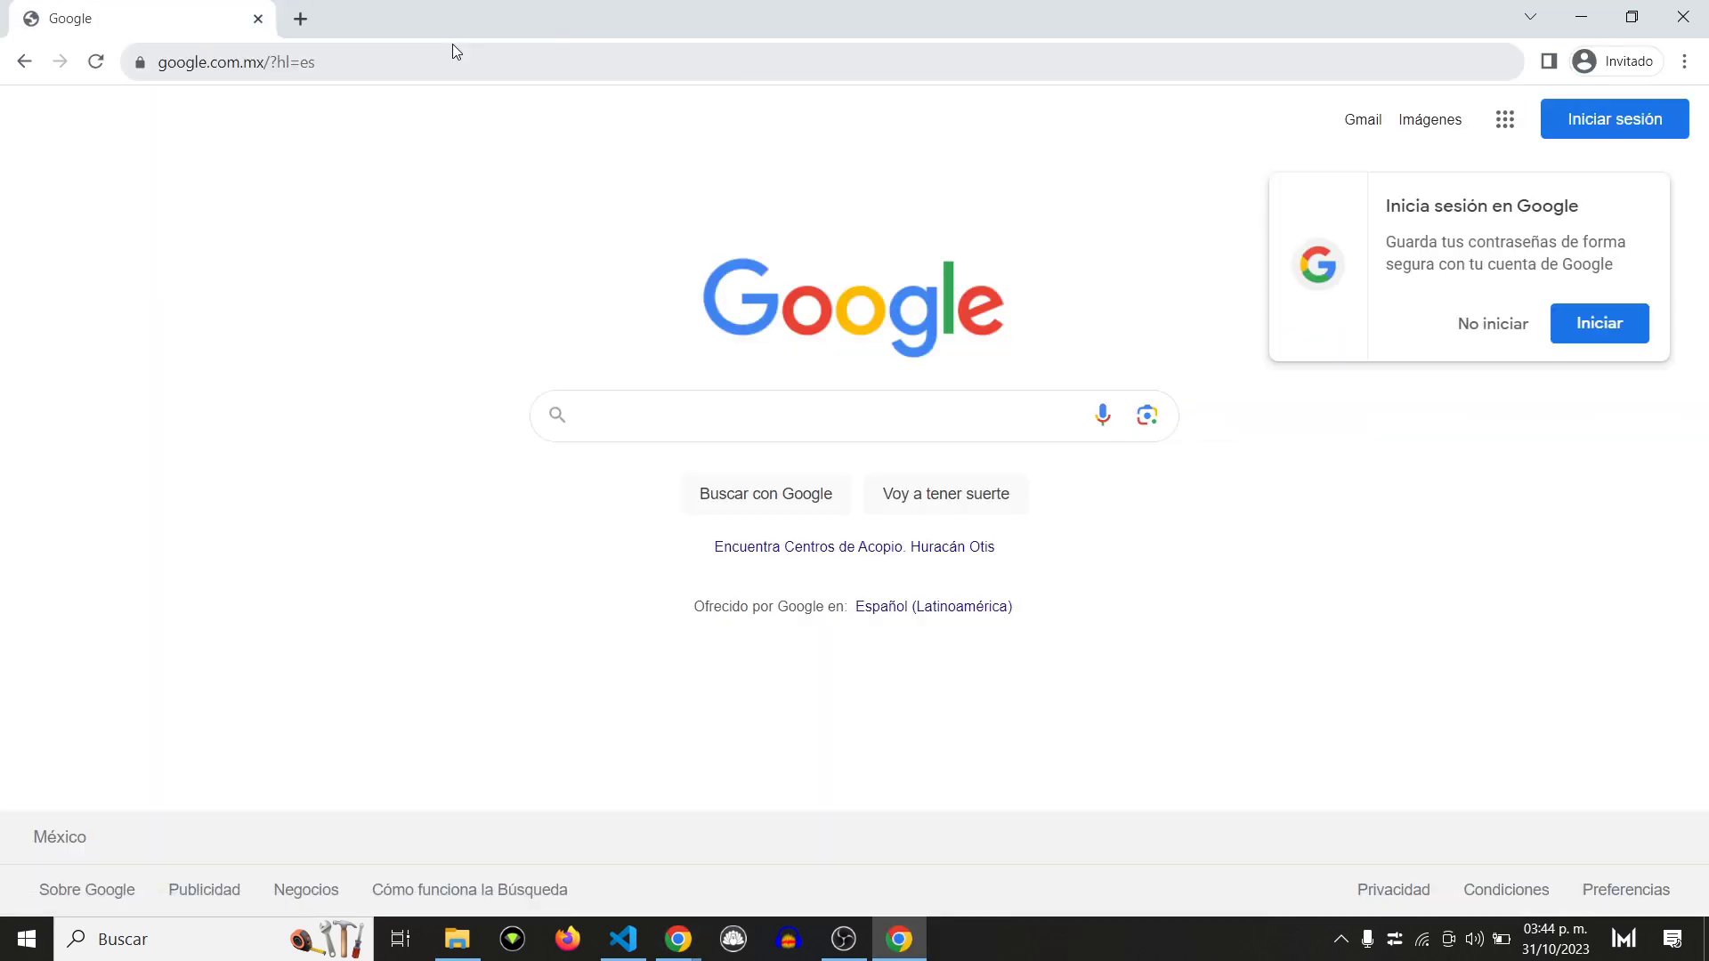
# Step: Load proyectosalexcg.com in the guest browser window and look through the published page from start to end
pyautogui.click(450, 50)
pyautogui.write('proyect')
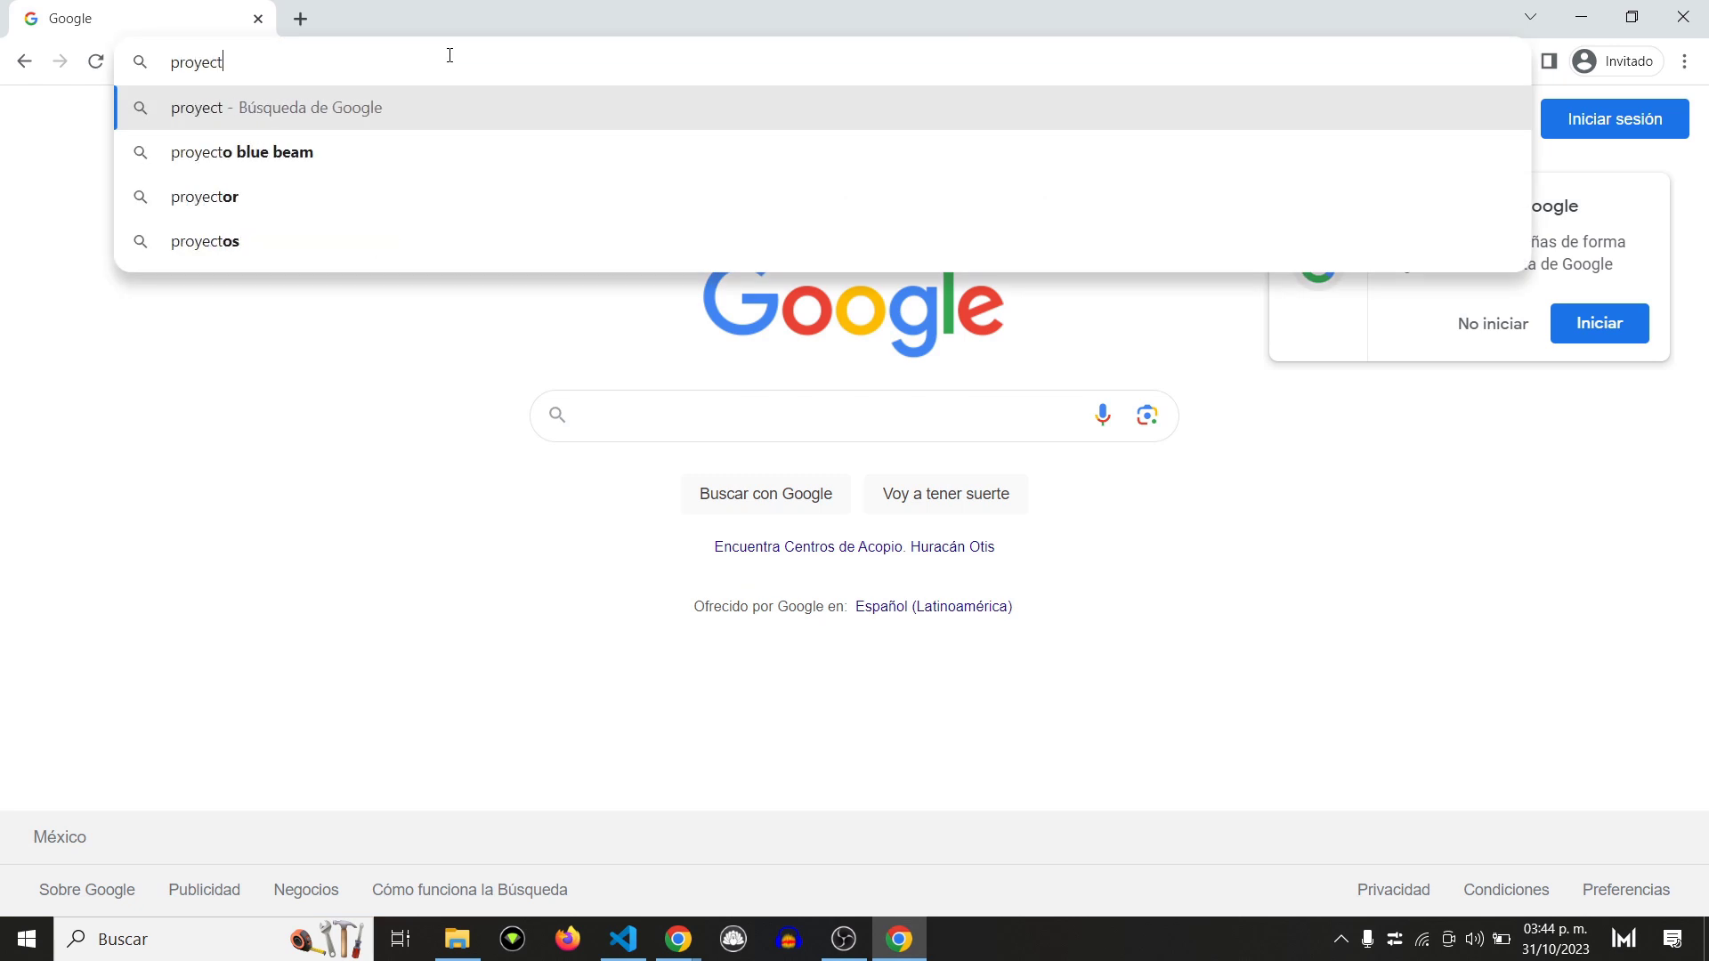
pyautogui.write('osalexcg.com')
pyautogui.press('Return')
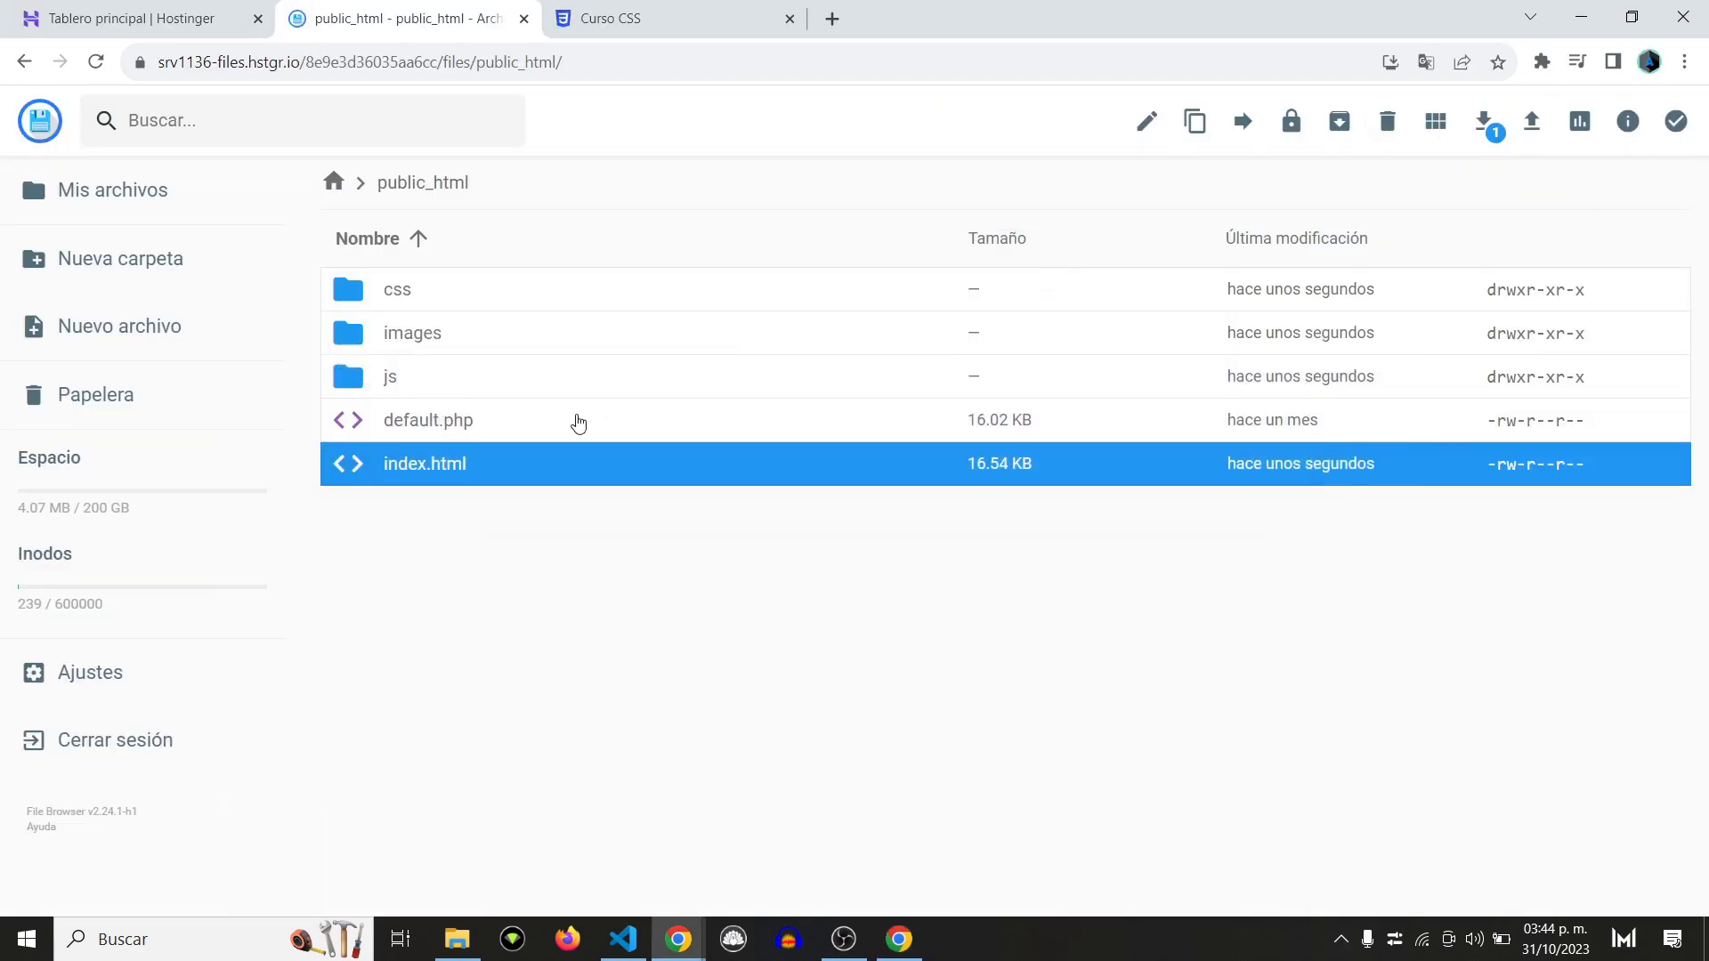
pyautogui.click(1581, 16)
pyautogui.click(899, 939)
pyautogui.scroll(-6, 886, 367)
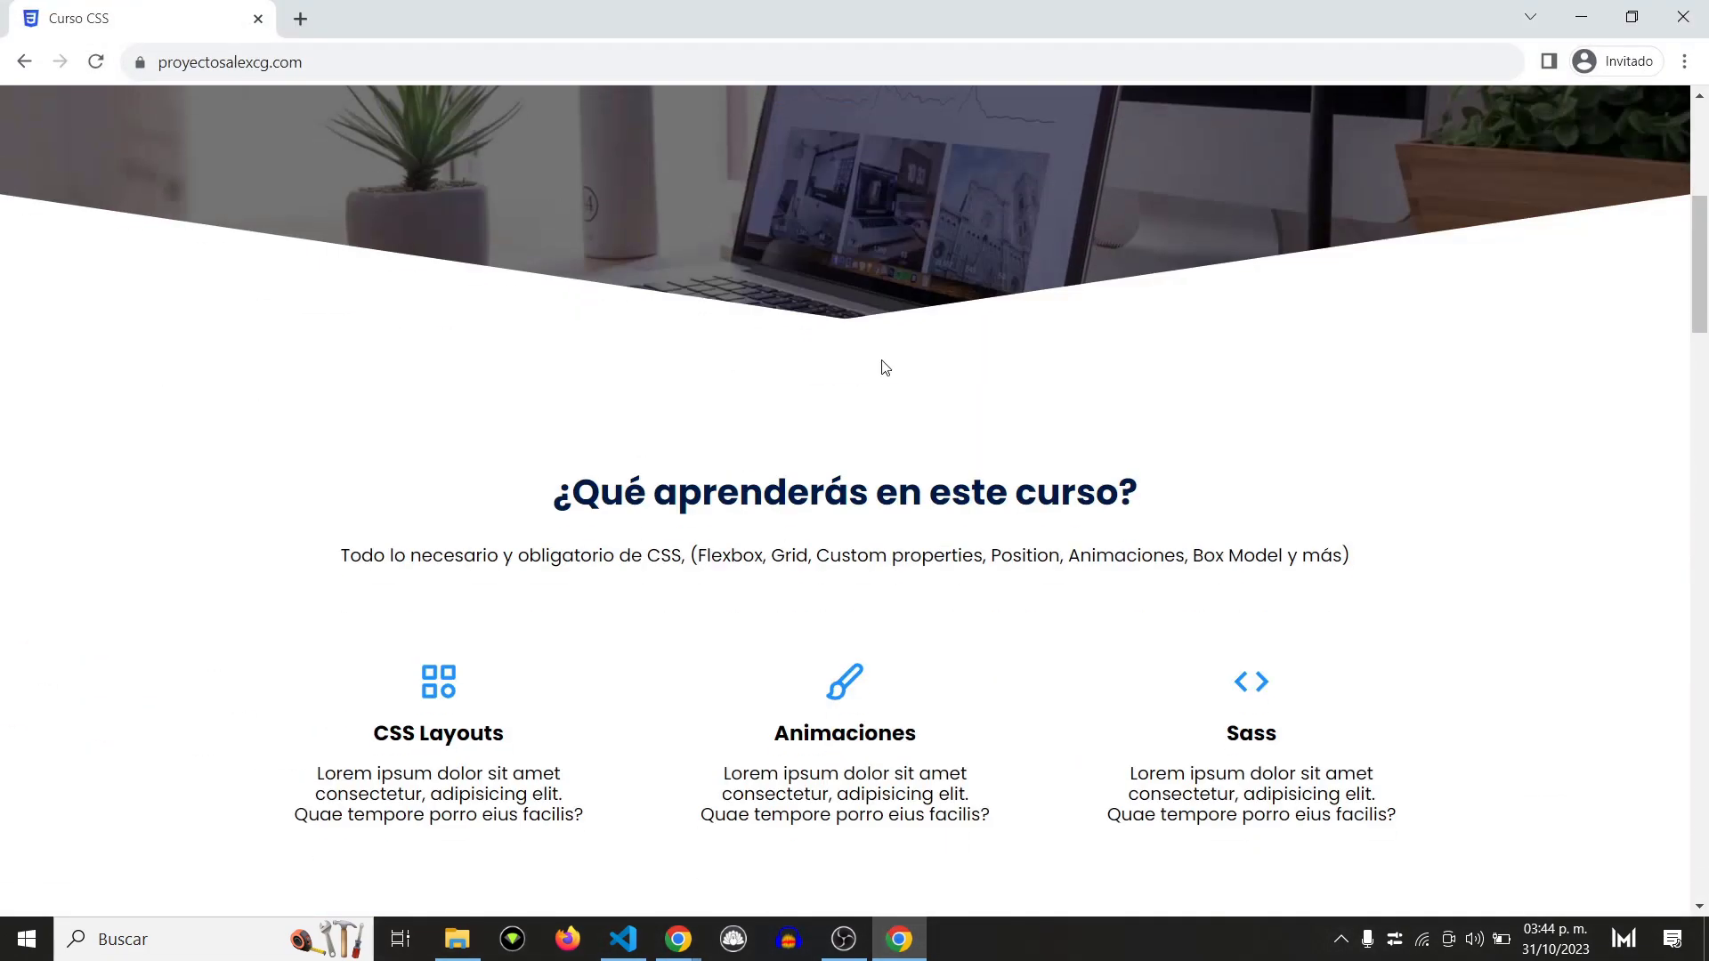
pyautogui.scroll(-20, 885, 367)
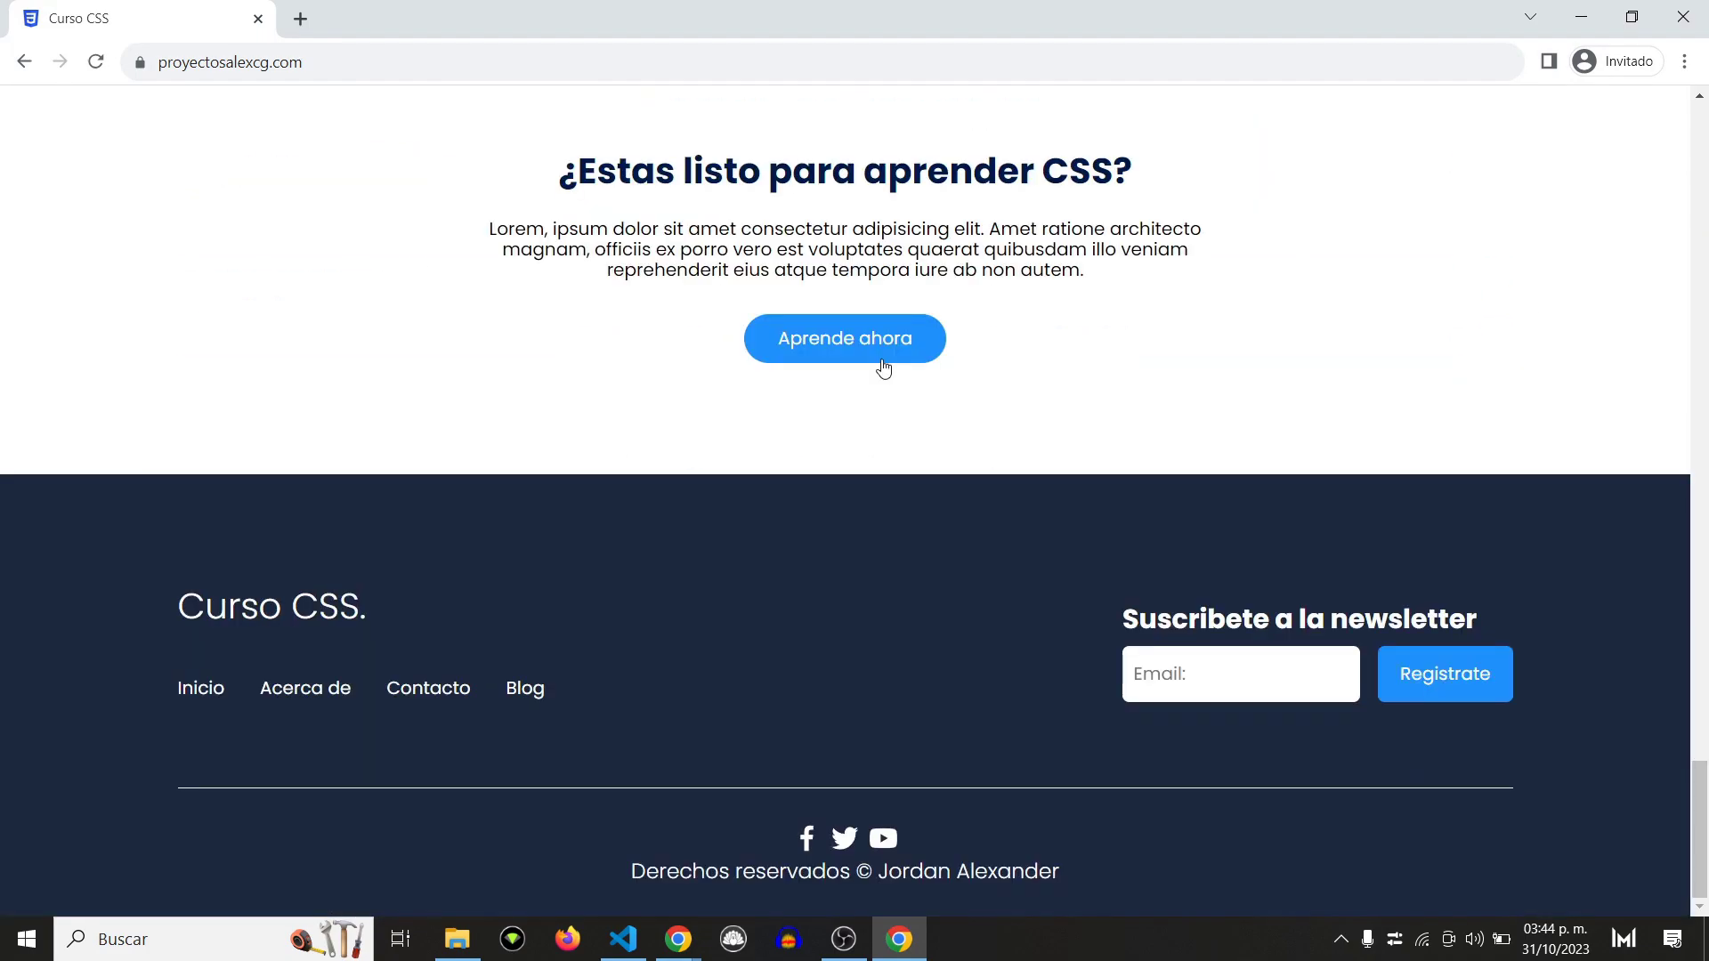
pyautogui.scroll(20, 880, 360)
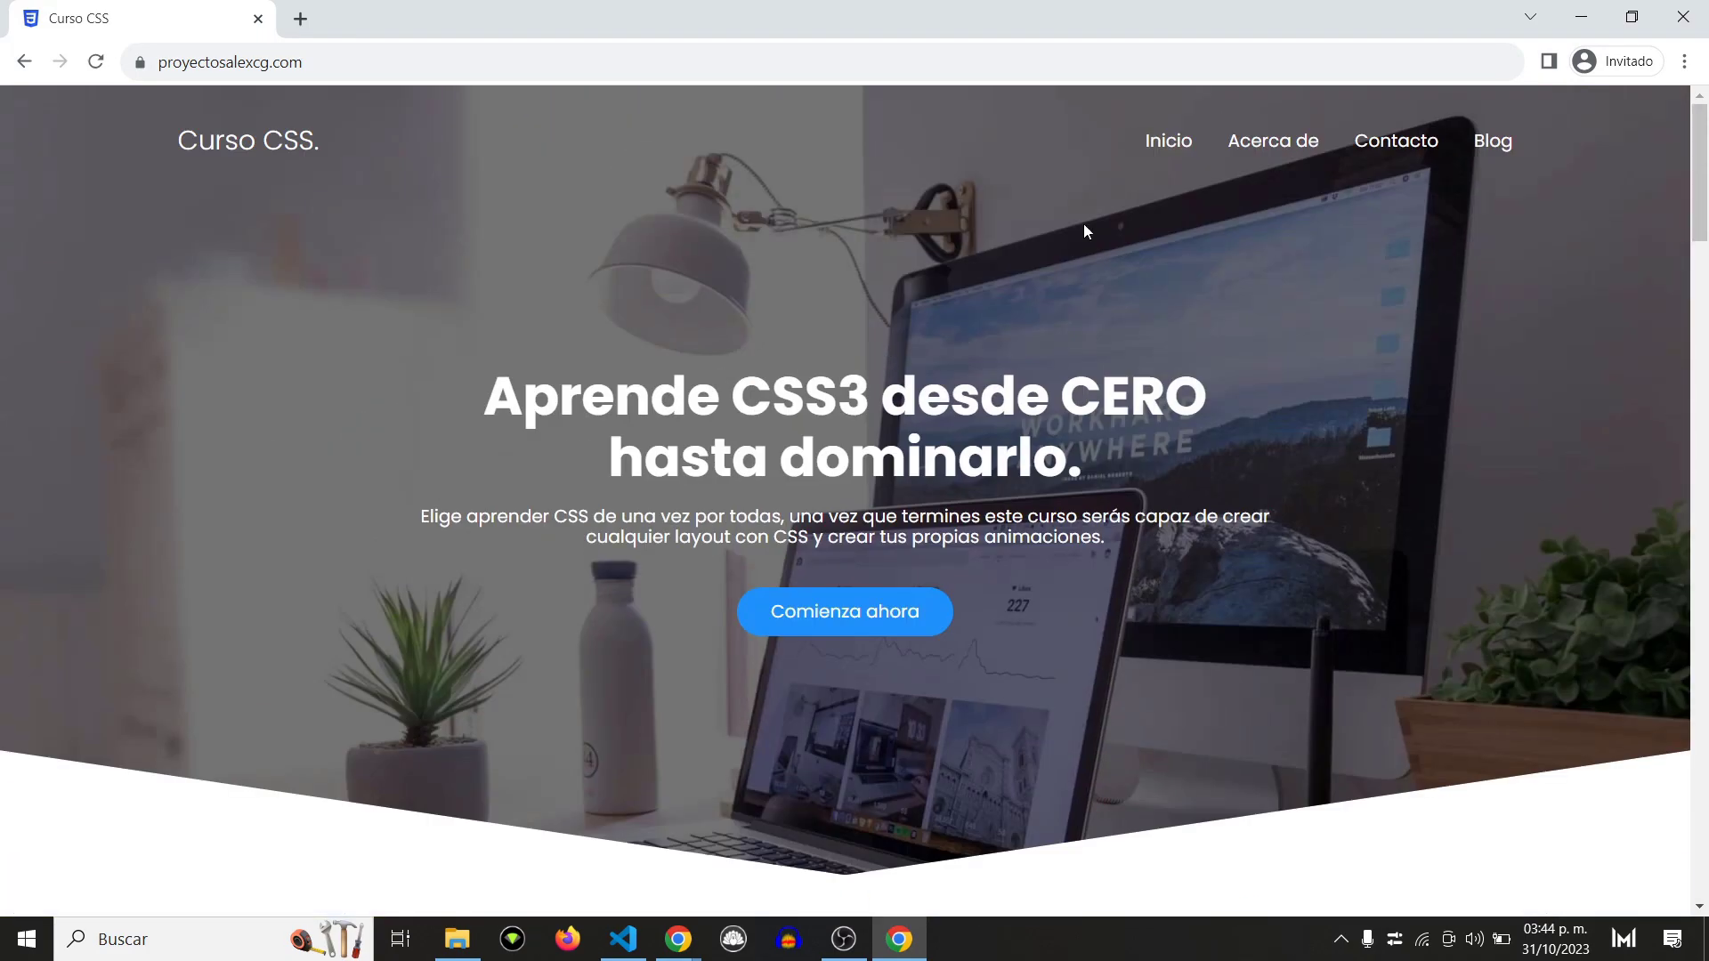